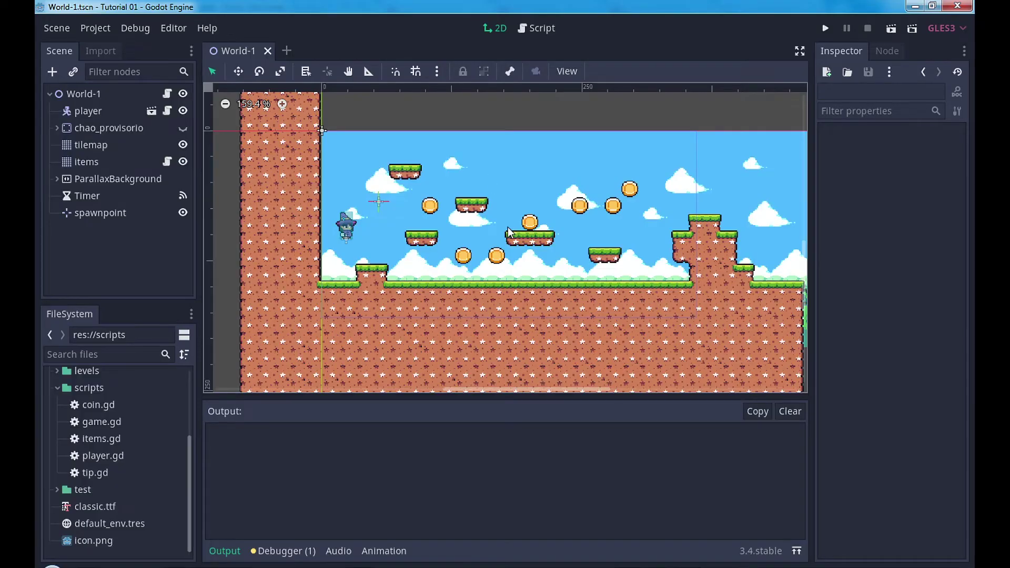
# Step: Collapse the scripts folder in the FileSystem dock and scroll back to the top
pyautogui.click(56, 390)
pyautogui.scroll(1, 94, 405)
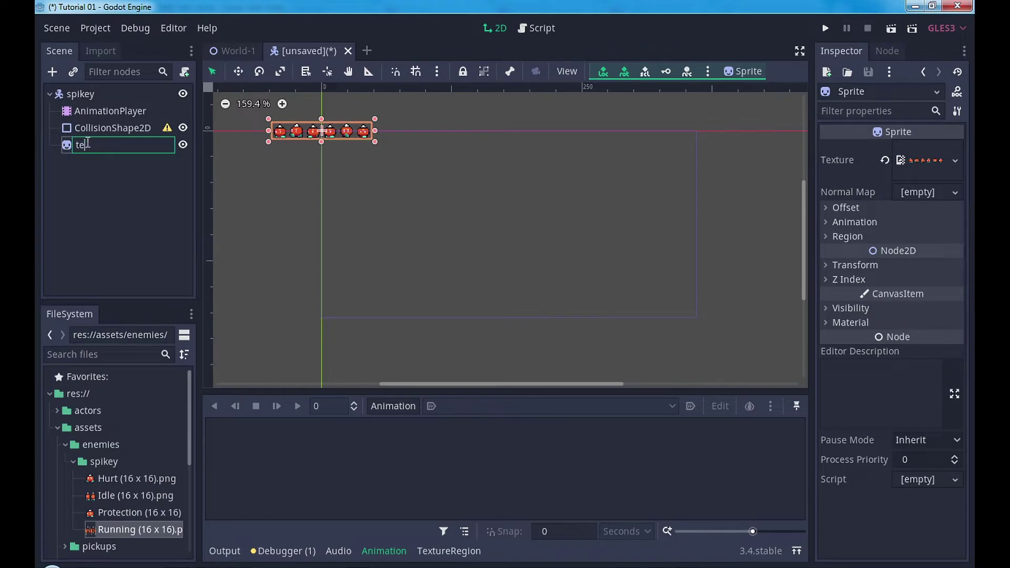
# Step: Rename spikey's children to texture, collision and anim, and reorder them in that sequence
pyautogui.write('xture')
pyautogui.doubleClick(105, 128)
pyautogui.write('collision')
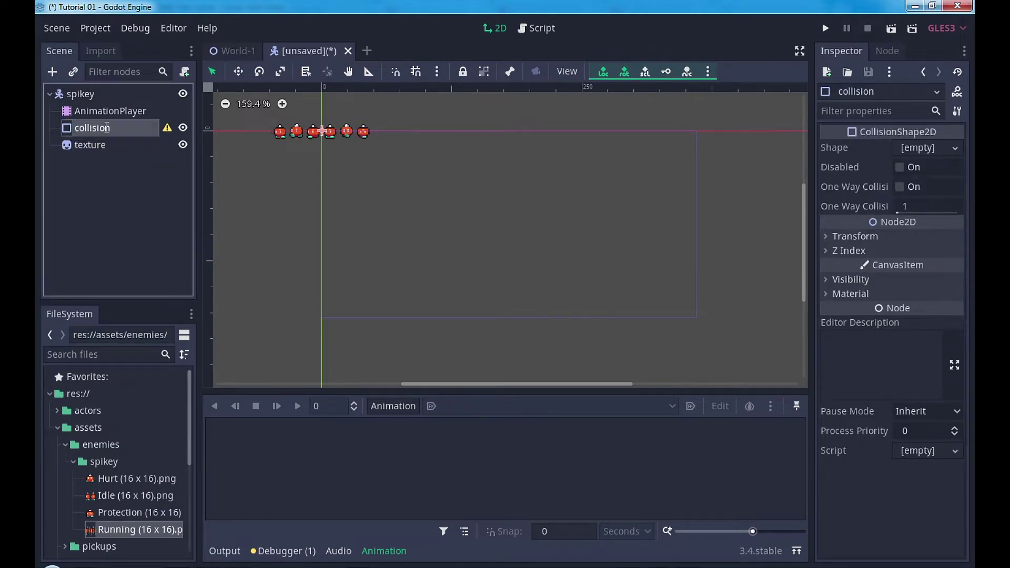
pyautogui.doubleClick(109, 112)
pyautogui.write('anim')
pyautogui.press('Return')
pyautogui.moveTo(90, 145)
pyautogui.mouseDown()
pyautogui.moveTo(90, 107)
pyautogui.moveTo(92, 122)
pyautogui.mouseUp()
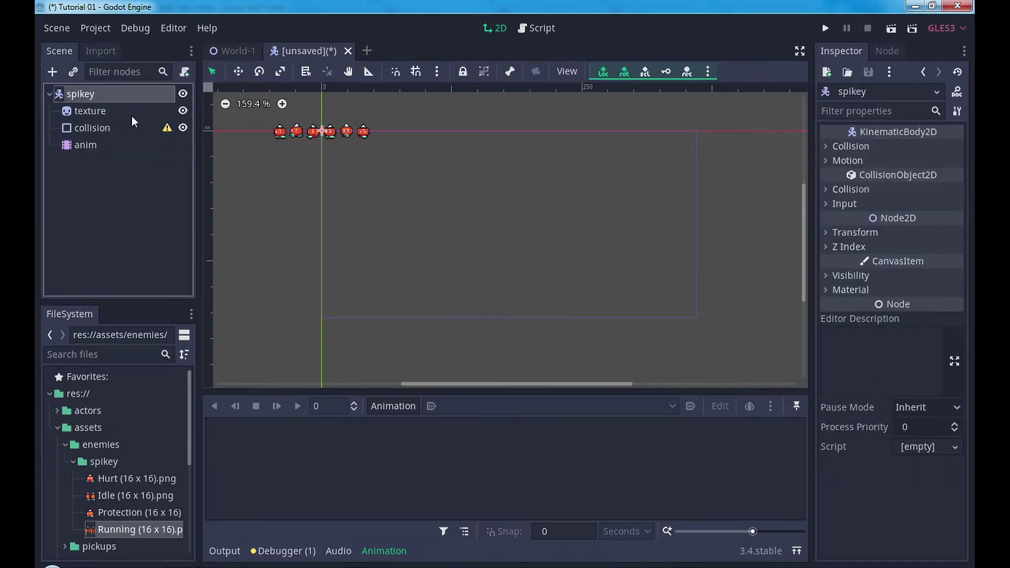
# Step: Shrink the collision circle to fit the spikey sprite
pyautogui.click(90, 111)
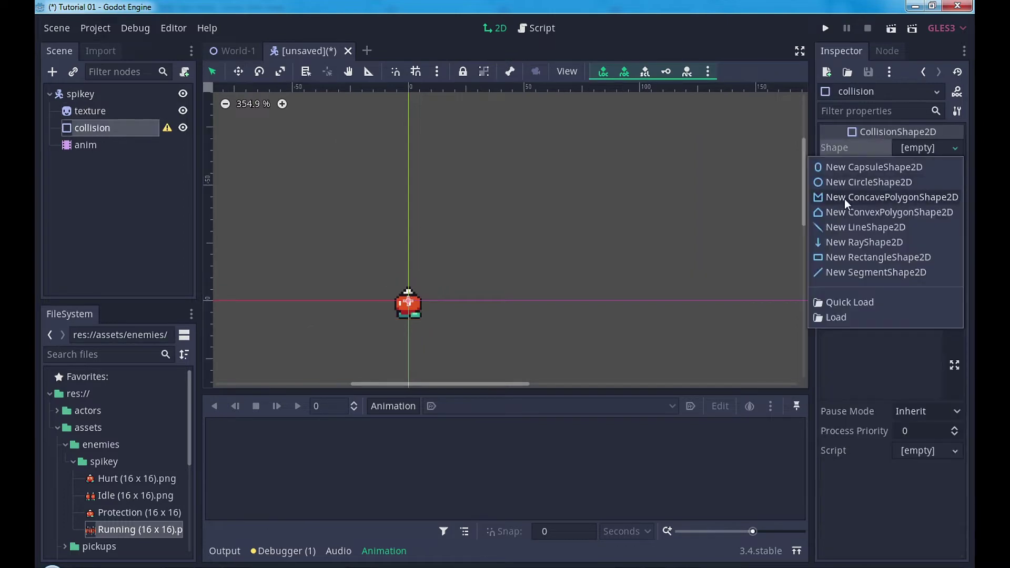
pyautogui.moveTo(459, 275); pyautogui.dragTo(441, 278)
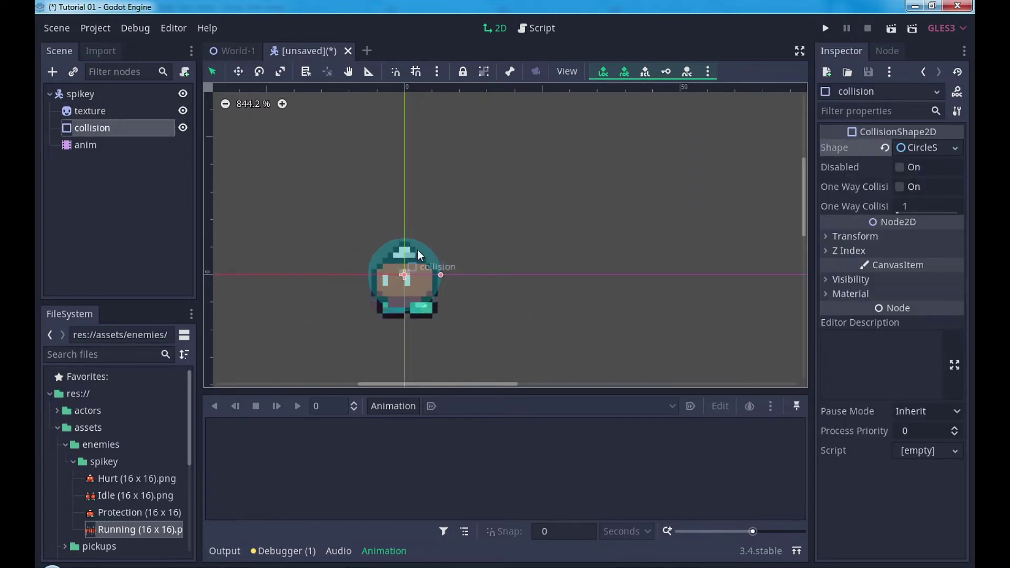
pyautogui.press('w')
# Step: Create a looping 'running' animation with a sprite-frame keyframe and a 0.6 s length
pyautogui.click(126, 145)
pyautogui.click(393, 405)
pyautogui.click(404, 333)
pyautogui.write('running')
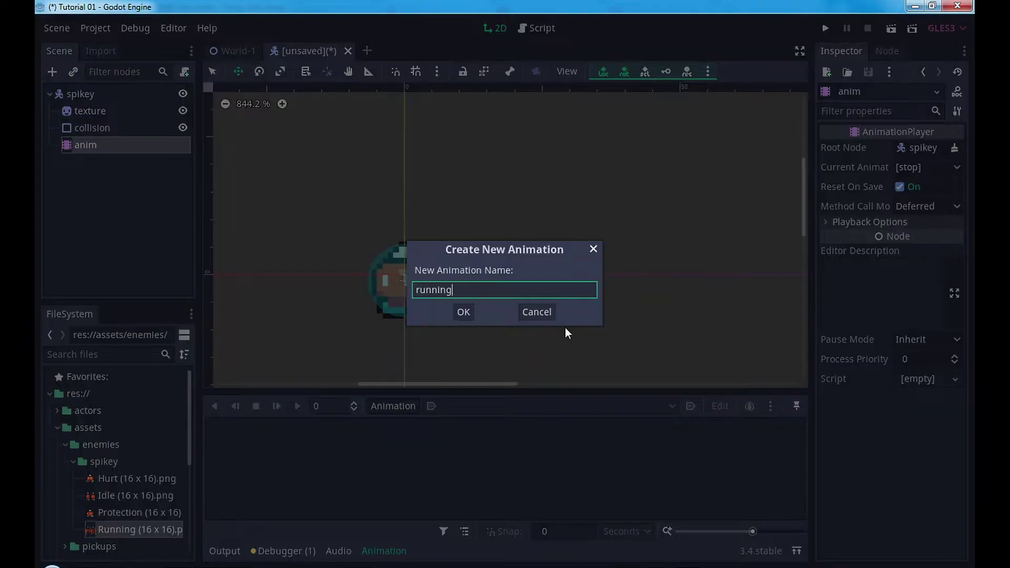
pyautogui.press('Return')
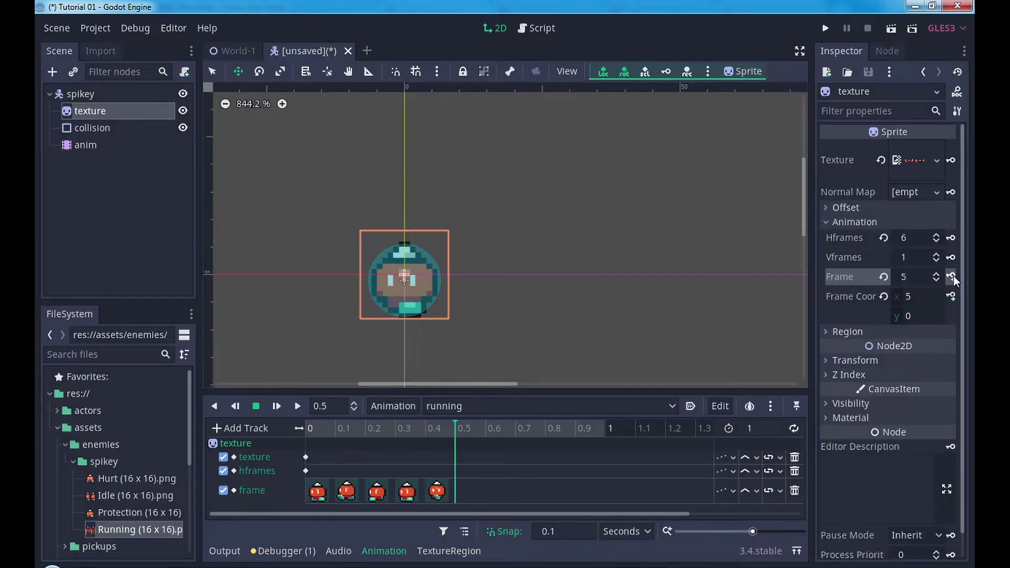
pyautogui.click(761, 430)
pyautogui.write('0.6')
pyautogui.press('Return')
pyautogui.click(794, 428)
pyautogui.click(691, 406)
# Step: Save the scene as spikey.tscn and select the World-1 root node
pyautogui.hotkey('ctrl', 's')
pyautogui.press('Return')
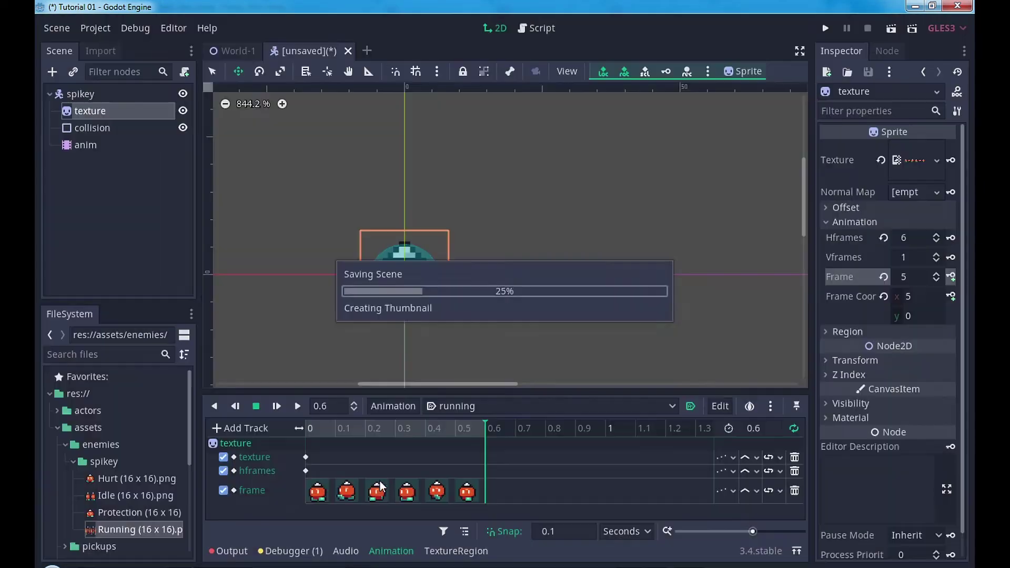
pyautogui.click(232, 50)
pyautogui.click(84, 94)
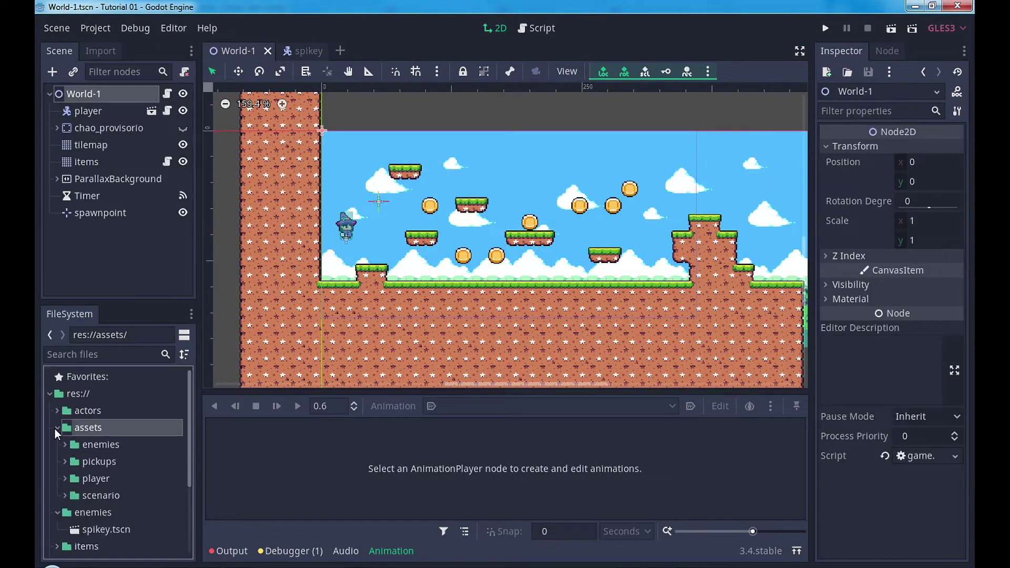
# Step: Place the spikey scene into World-1 and run the game to check it
pyautogui.moveTo(105, 529); pyautogui.dragTo(427, 287)
pyautogui.scroll(5, 427, 287)
pyautogui.press('F5')
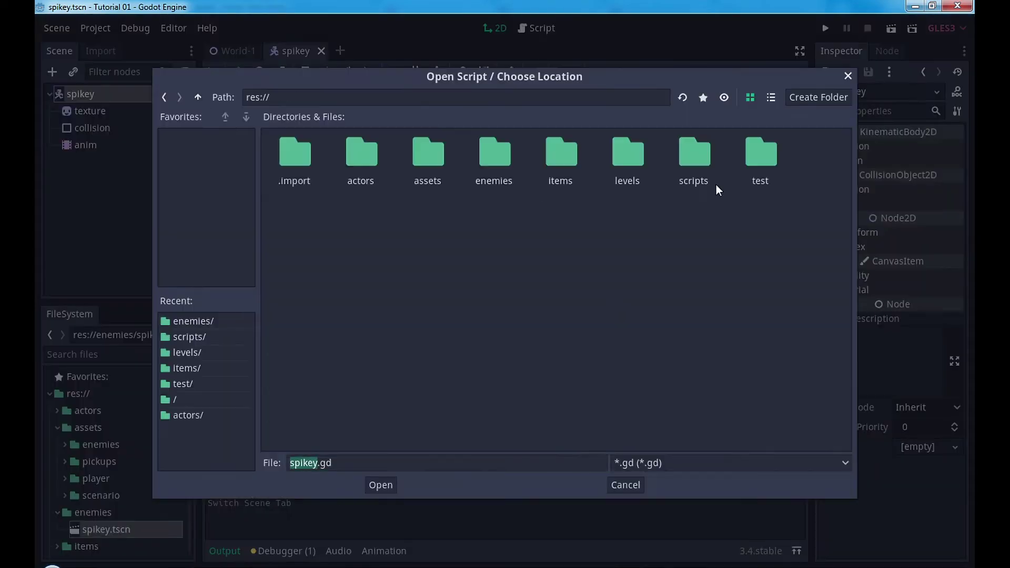
# Step: Create a spikey.gd script for spikey in the scripts folder
pyautogui.doubleClick(693, 153)
pyautogui.click(380, 484)
pyautogui.click(455, 376)
pyautogui.click(798, 50)
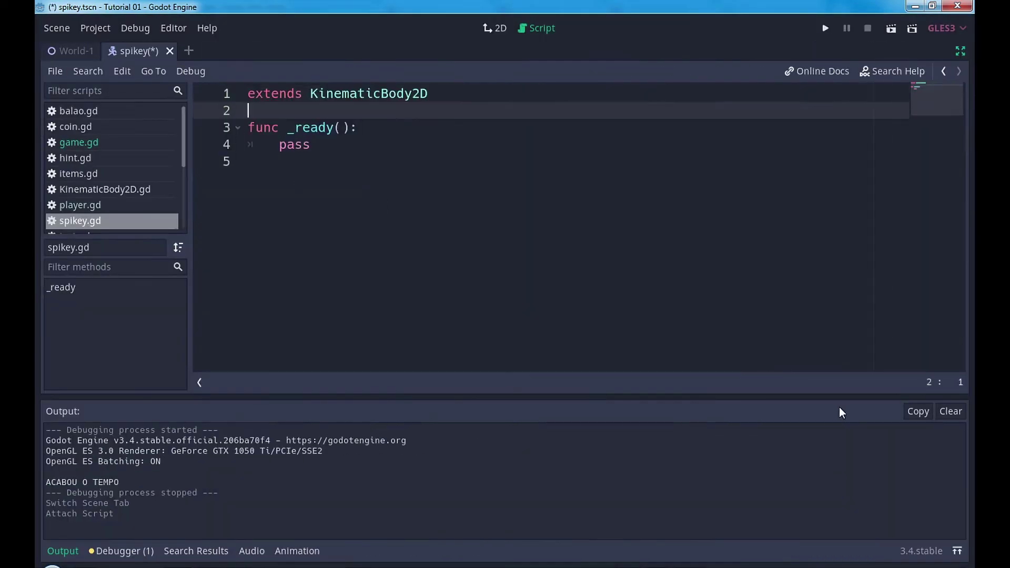
pyautogui.click(74, 547)
pyautogui.keyDown('ctrl'); pyautogui.scroll(1, 304, 145); pyautogui.keyUp('ctrl')
# Step: Declare move_speed := 50, move_direction := -1 and velocity := Vector2.ZERO
pyautogui.press('Return')
pyautogui.write('var move_')
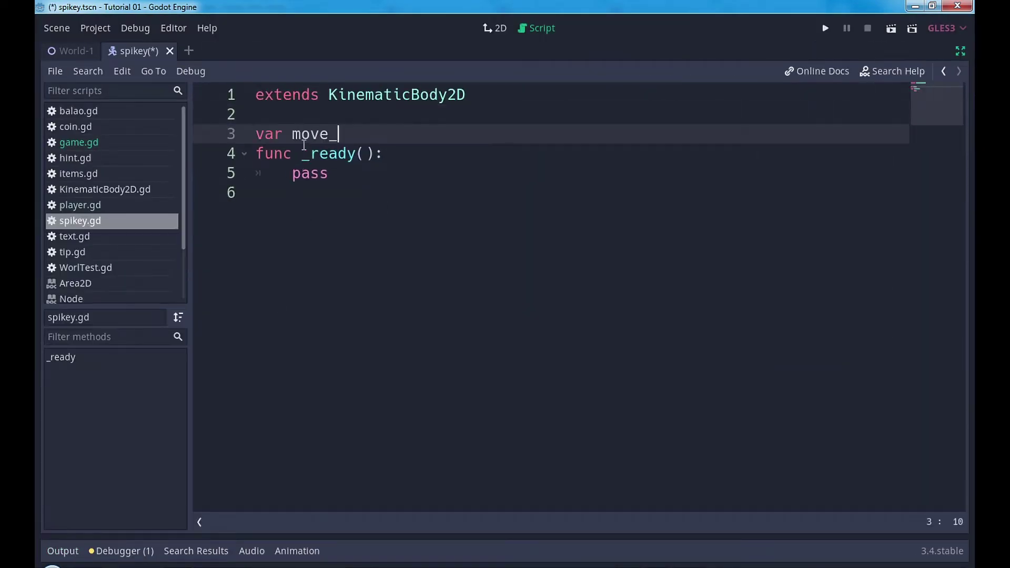
pyautogui.write('speed := 50')
pyautogui.press('Return')
pyautogui.write('var move_directi')
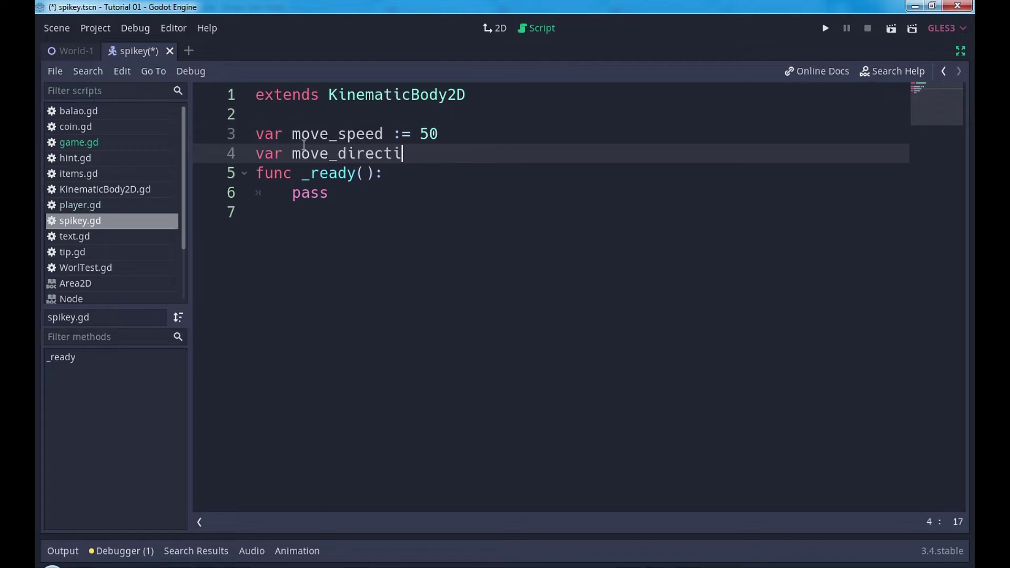
pyautogui.write('on := -1')
pyautogui.press('Return')
pyautogui.write('var velo')
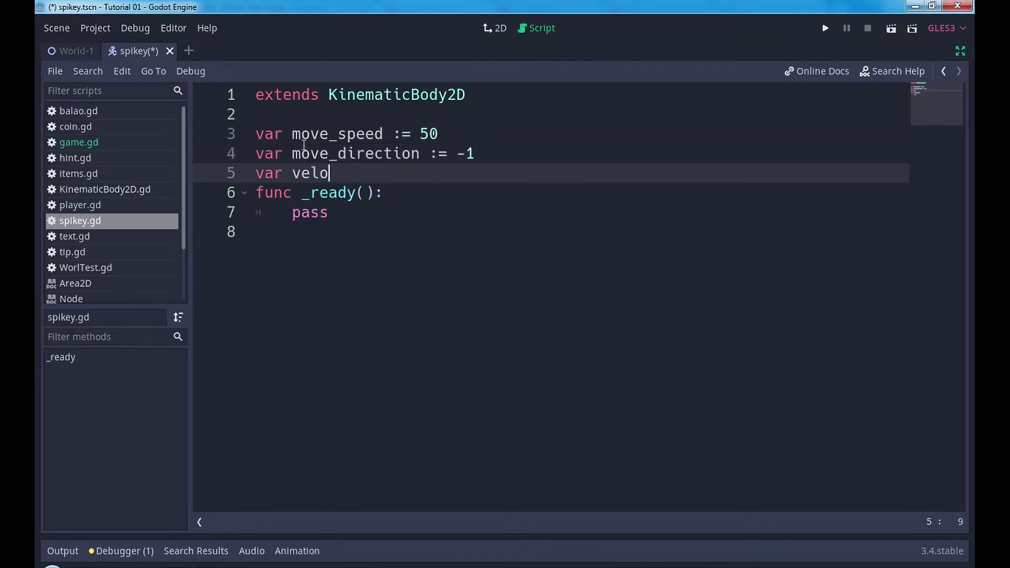
pyautogui.write('city := Vector2.ZERO')
pyautogui.press('Return')
pyautogui.hotkey('shift', 'Down')
pyautogui.hotkey('shift', 'Down')
pyautogui.hotkey('shift', 'Down')
# Step: Write _physics_process setting velocity.x = move_speed * move_direction and calling move_and_slide(velocity)
pyautogui.write('func ')
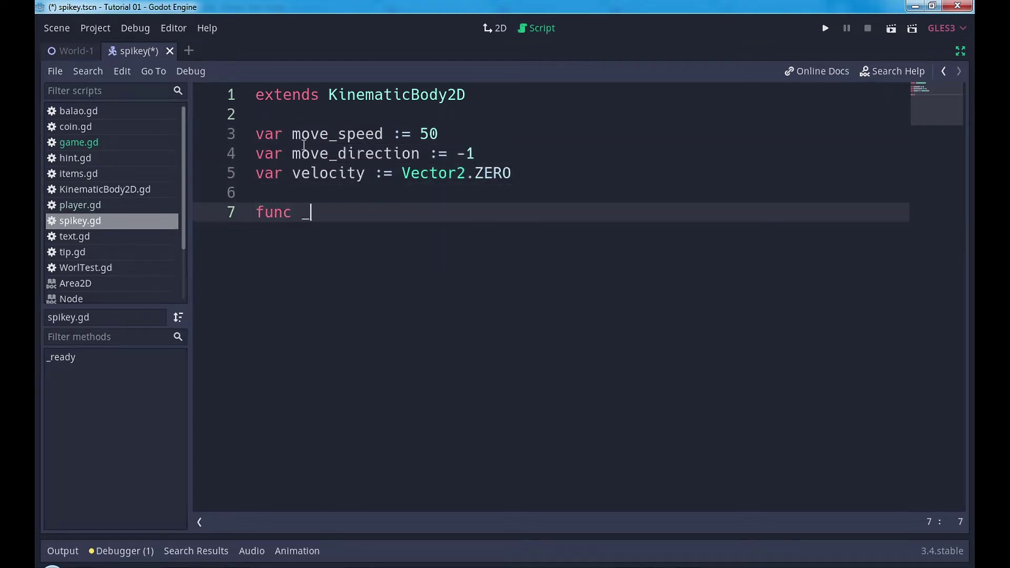
pyautogui.write('_ph')
pyautogui.press('Return')
pyautogui.press('Return')
pyautogui.write('vel')
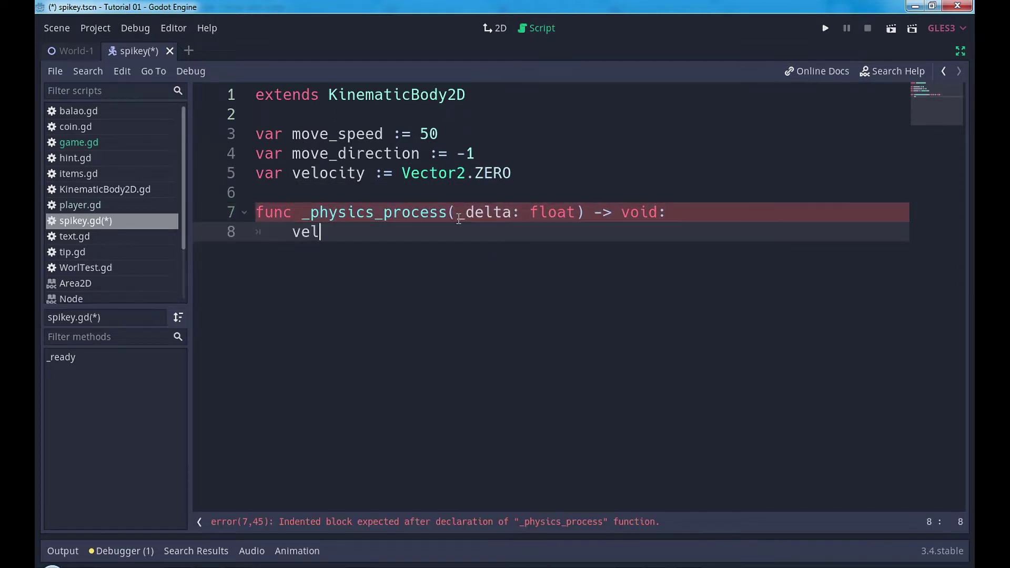
pyautogui.write('ocity.x = move_s')
pyautogui.press('Return')
pyautogui.write('* move')
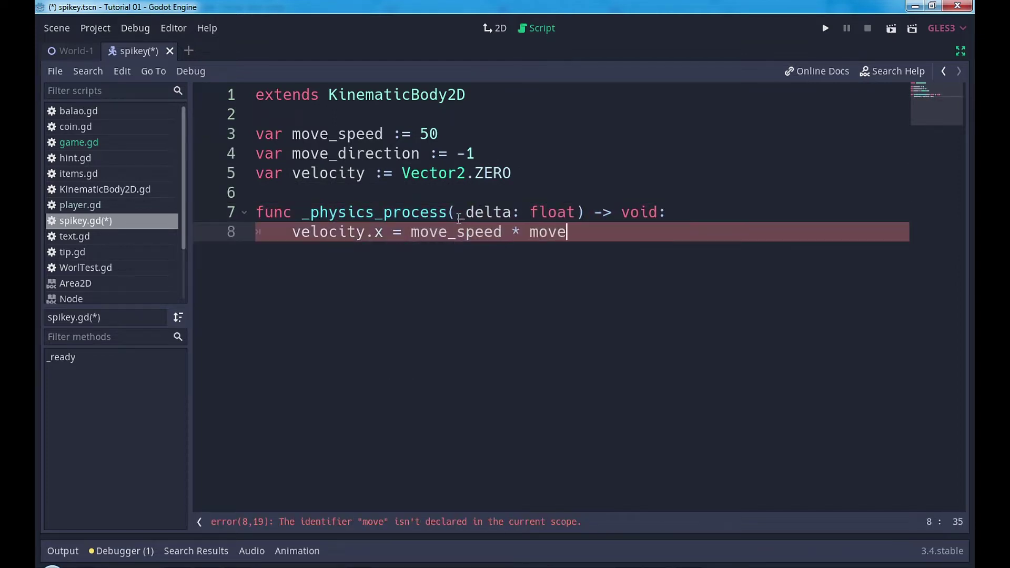
pyautogui.write('_direction')
pyautogui.press('Return')
pyautogui.press('Return')
pyautogui.write('velocity = m')
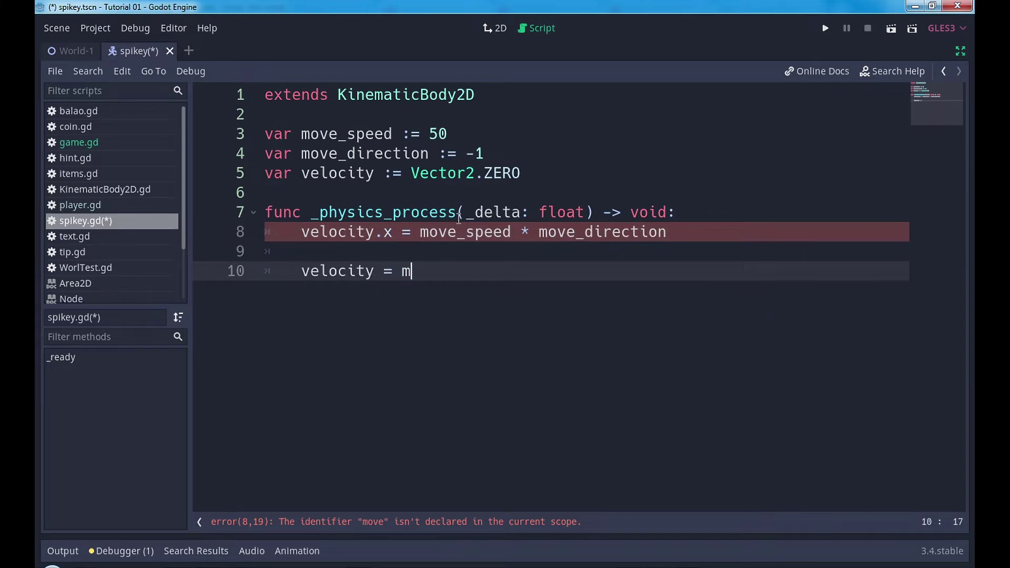
pyautogui.write('ove_a')
pyautogui.press('Return')
pyautogui.write('velocity)')
pyautogui.press('Return')
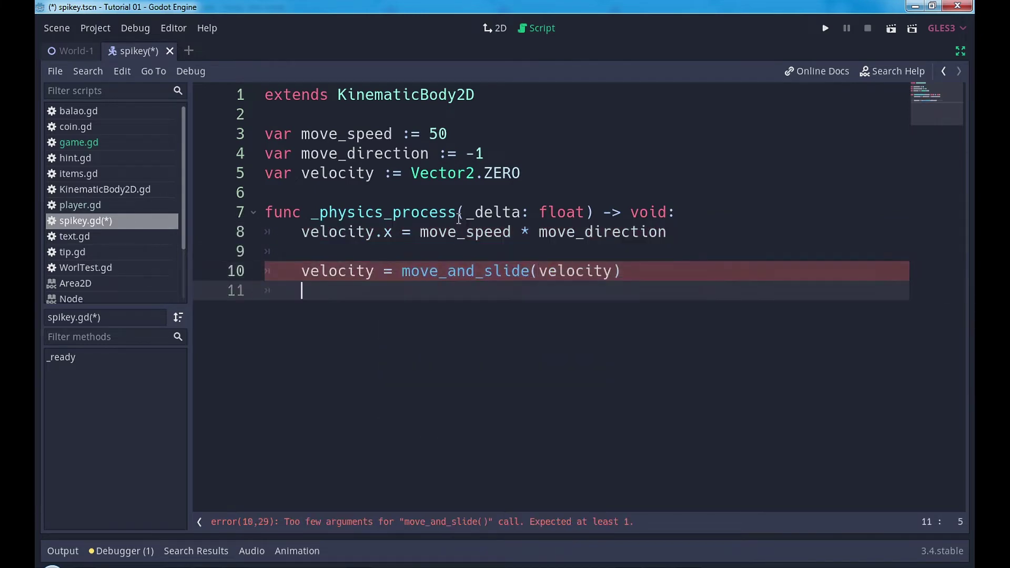
# Step: Run the game to watch spikey move, stop it, and return to the 2D view with docks shown
pyautogui.click(825, 27)
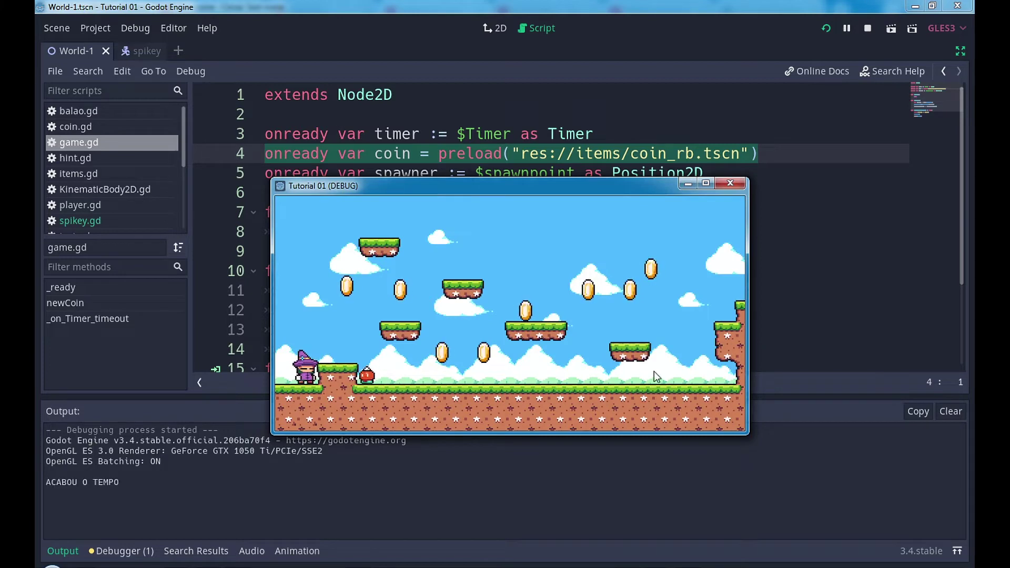
pyautogui.click(730, 184)
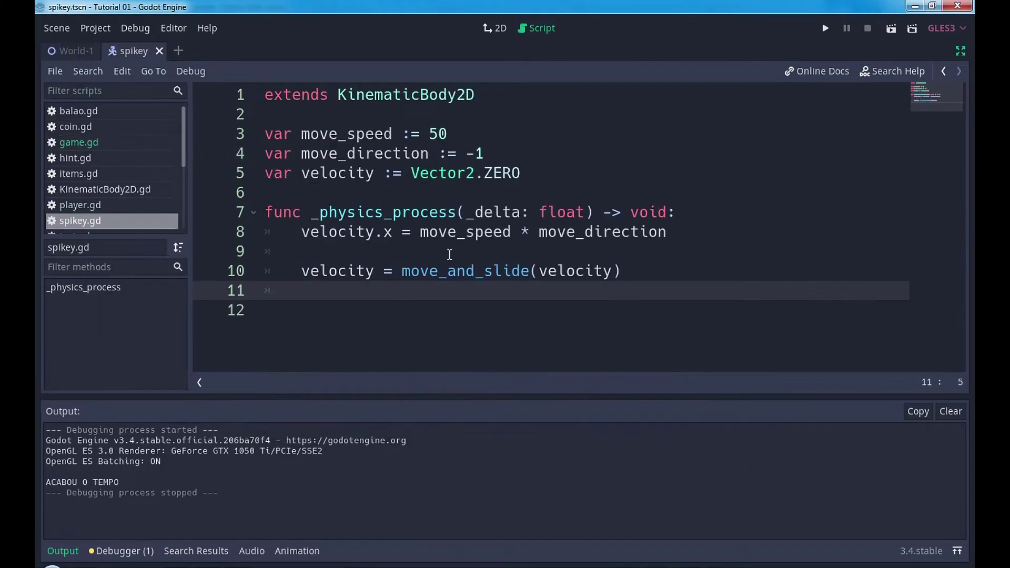
pyautogui.click(499, 31)
pyautogui.click(960, 51)
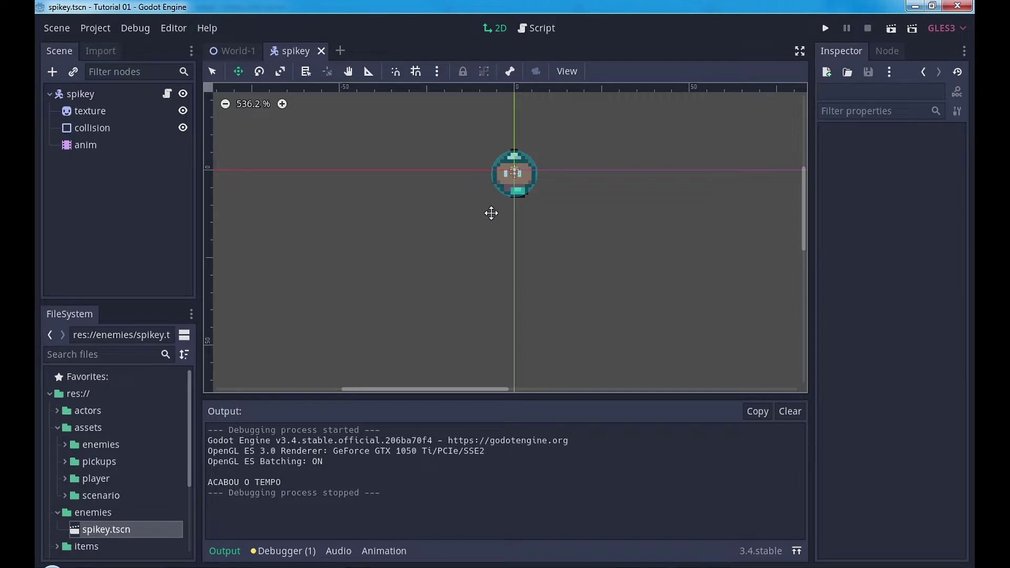
# Step: Add a RayCast2D child under spikey, name it ray_wall, and pan to view the whole ray
pyautogui.click(95, 100)
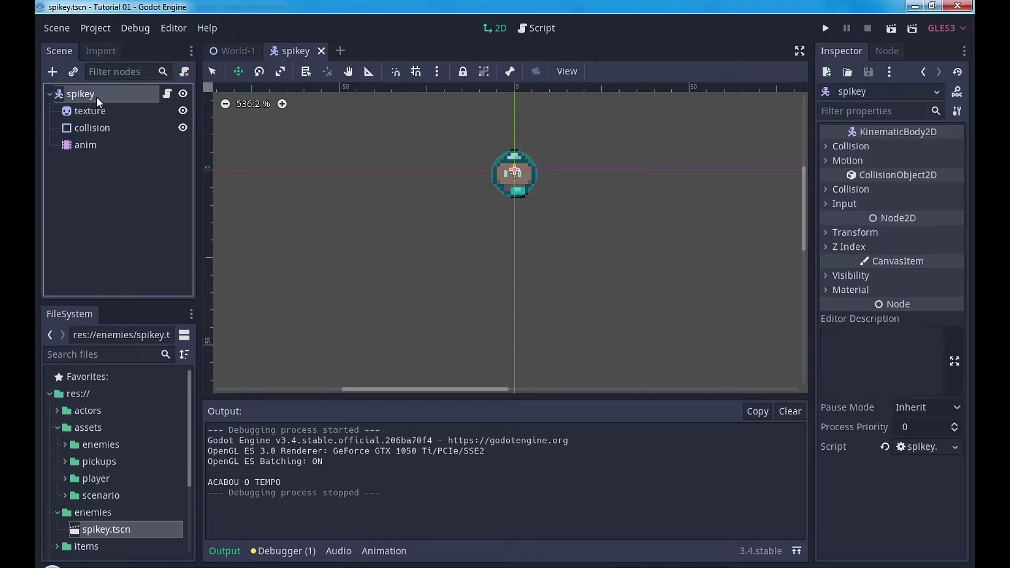
pyautogui.rightClick(91, 96)
pyautogui.click(146, 135)
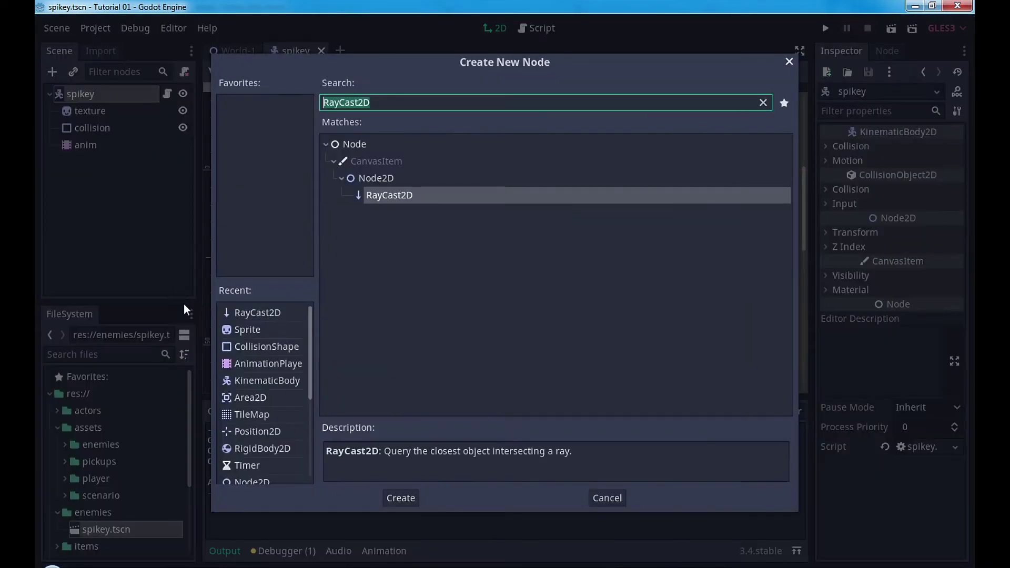
pyautogui.doubleClick(249, 311)
pyautogui.doubleClick(112, 162)
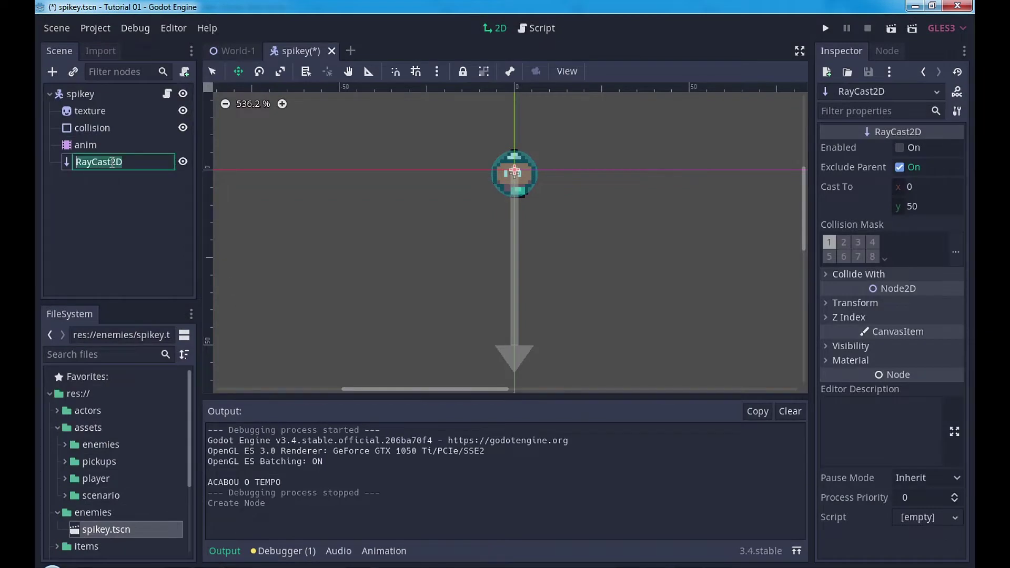
pyautogui.write('ray_wall')
pyautogui.press('Return')
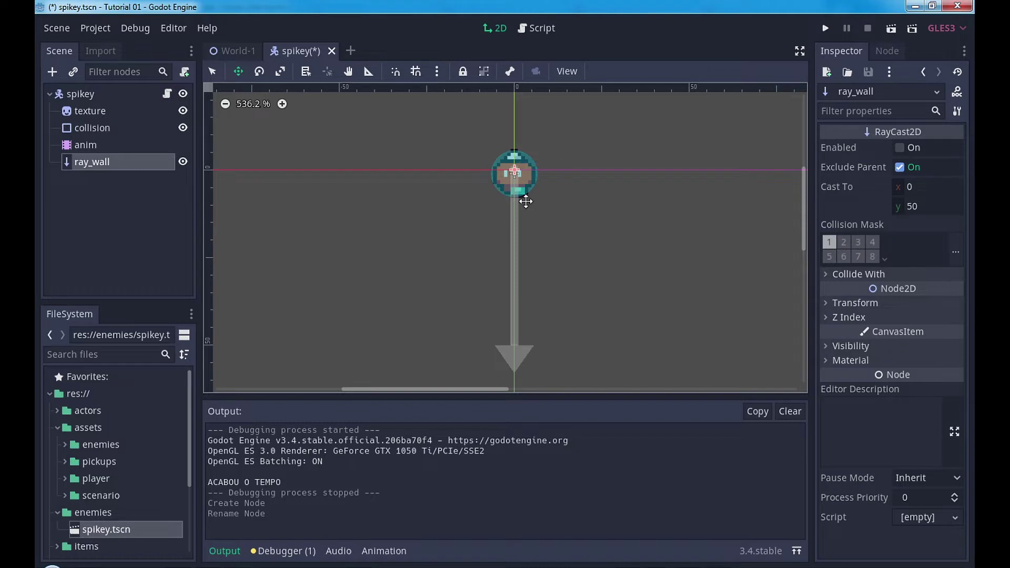
pyautogui.moveTo(542, 282); pyautogui.dragTo(543, 255, button='middle')
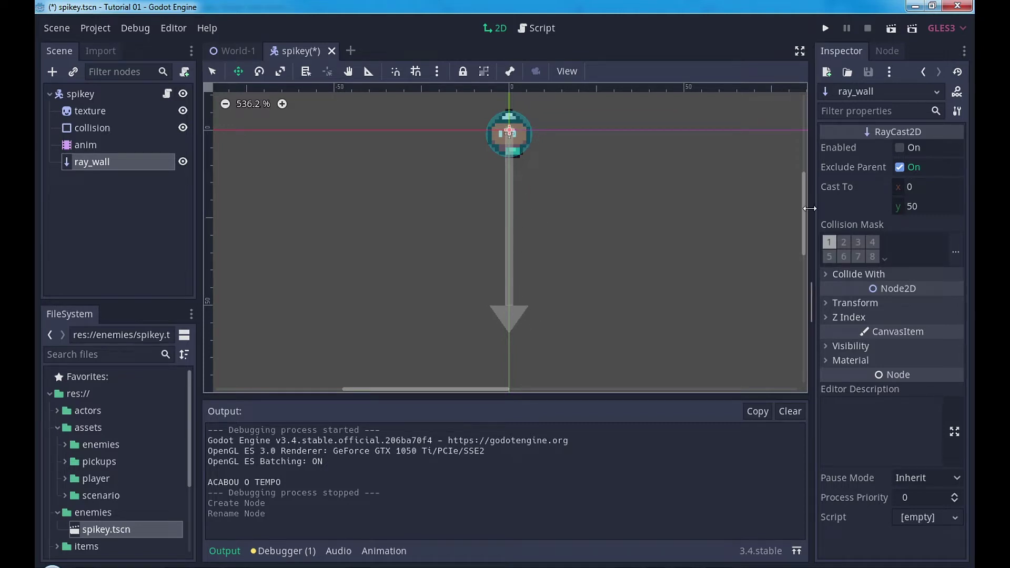
pyautogui.moveTo(811, 282); pyautogui.dragTo(732, 283)
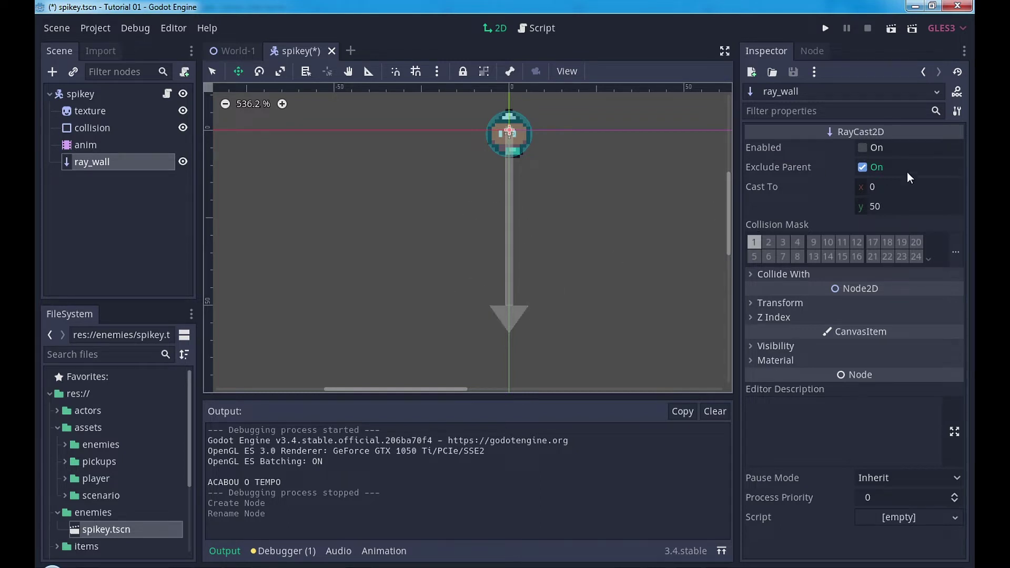
# Step: Enable ray_wall and set its Visibility Modulate colour to green
pyautogui.click(862, 148)
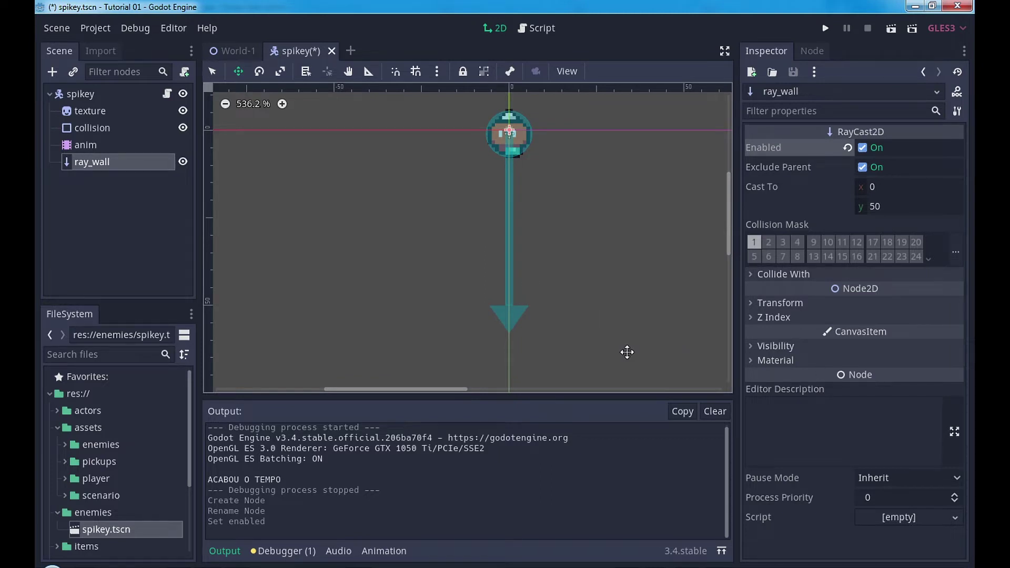
pyautogui.click(784, 346)
pyautogui.click(863, 383)
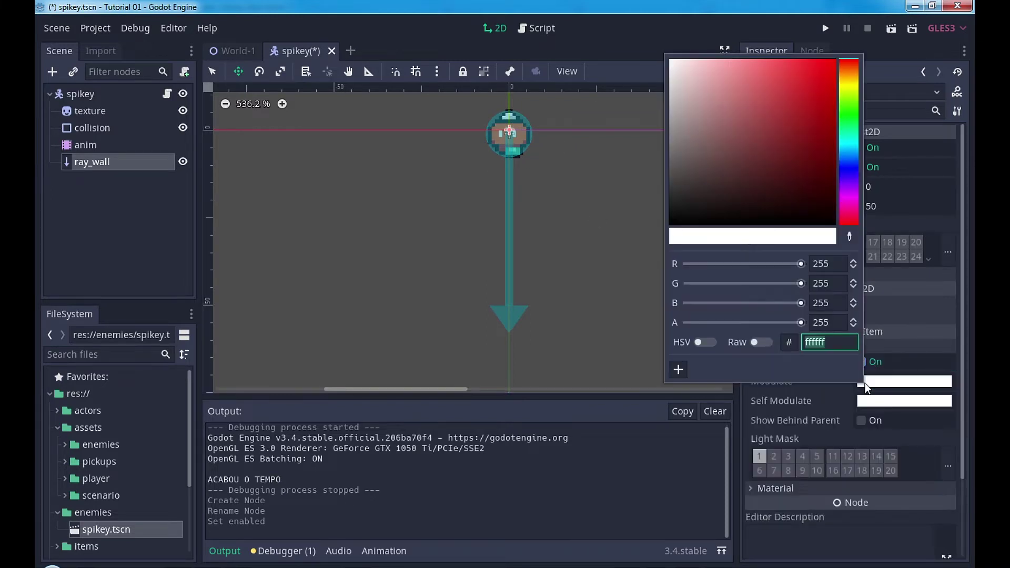
pyautogui.moveTo(816, 113); pyautogui.dragTo(833, 87)
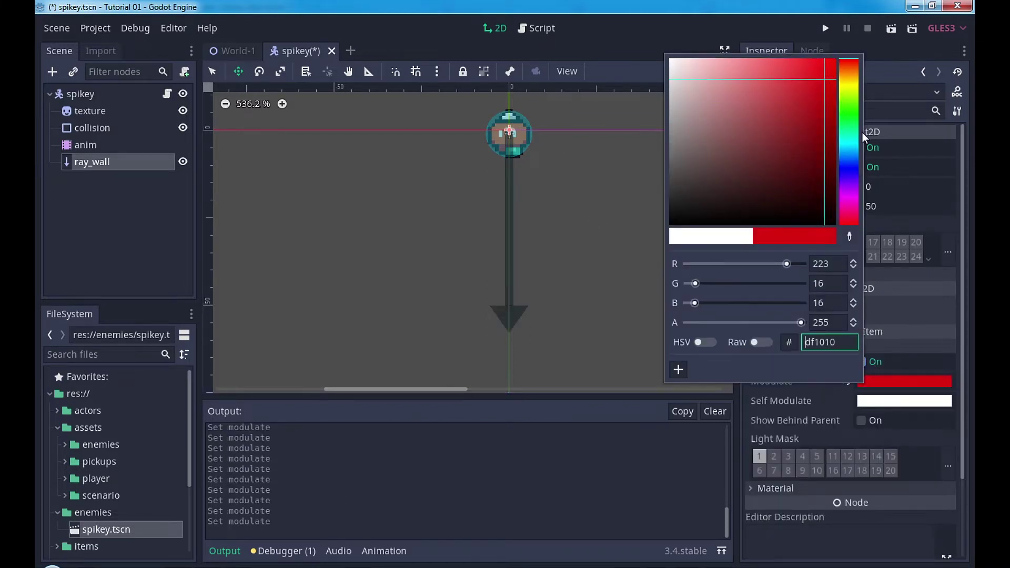
pyautogui.click(851, 99)
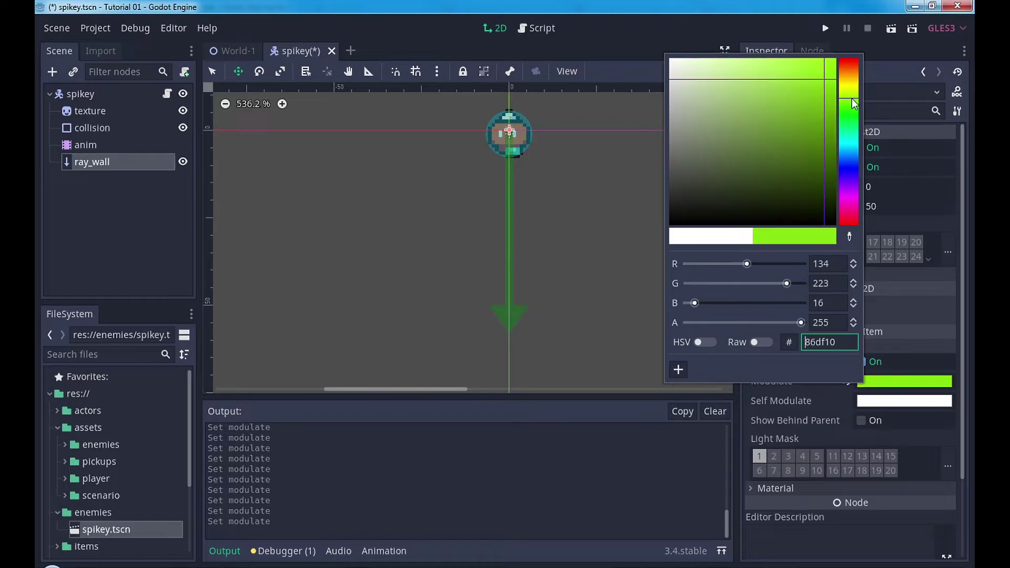
pyautogui.click(904, 224)
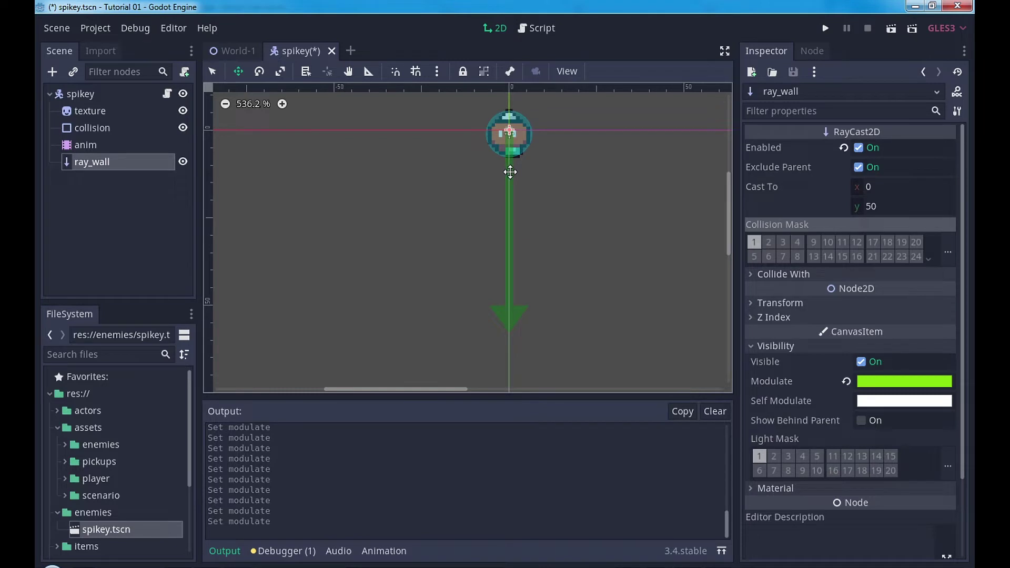
pyautogui.click(775, 343)
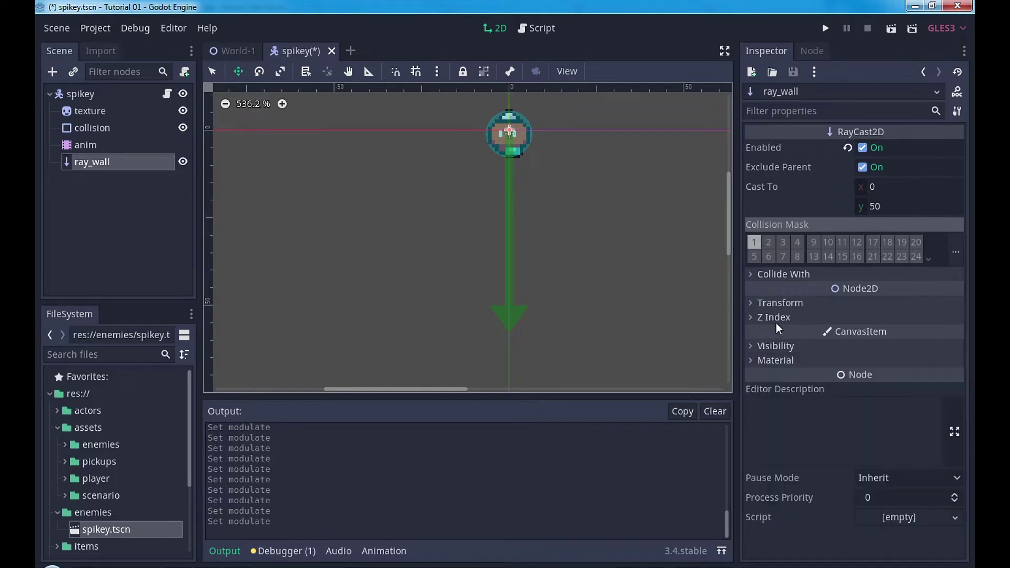
pyautogui.click(775, 318)
pyautogui.click(783, 321)
pyautogui.click(779, 303)
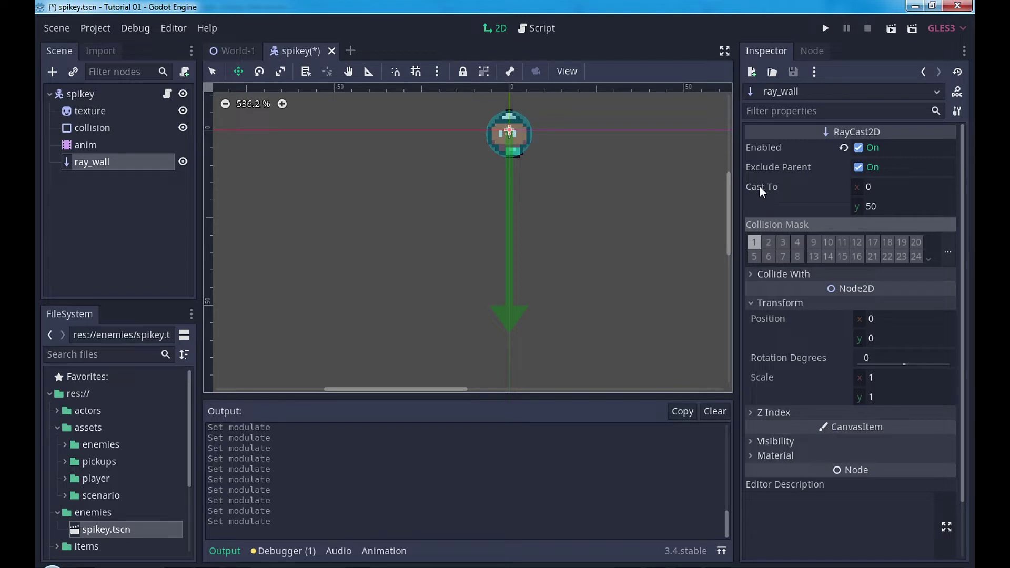
# Step: Point ray_wall to the left with Cast To x -10, y 0
pyautogui.moveTo(760, 187)
pyautogui.scroll(-2, 541, 270)
pyautogui.moveTo(568, 257); pyautogui.dragTo(562, 314, button='middle')
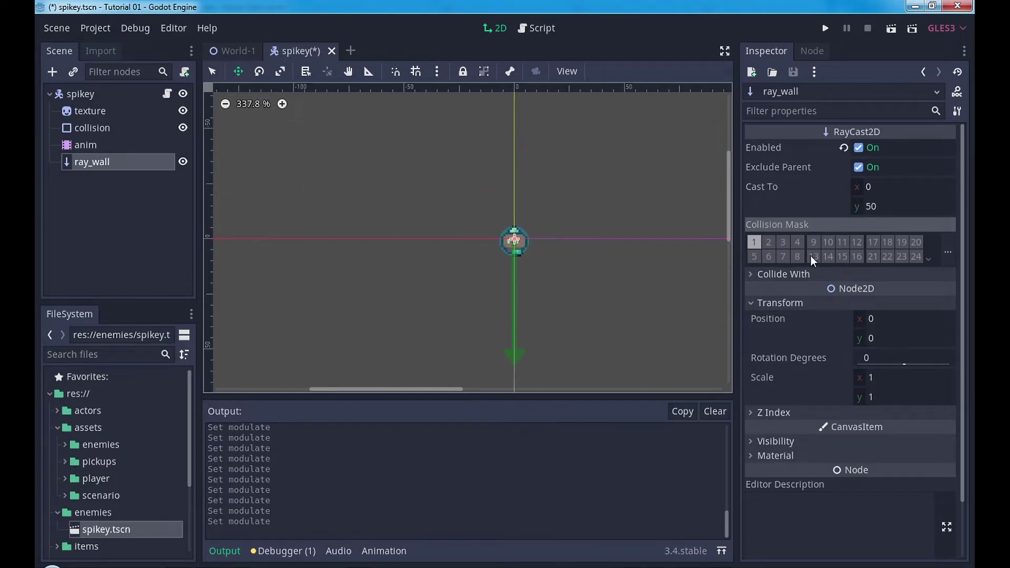
pyautogui.click(871, 207)
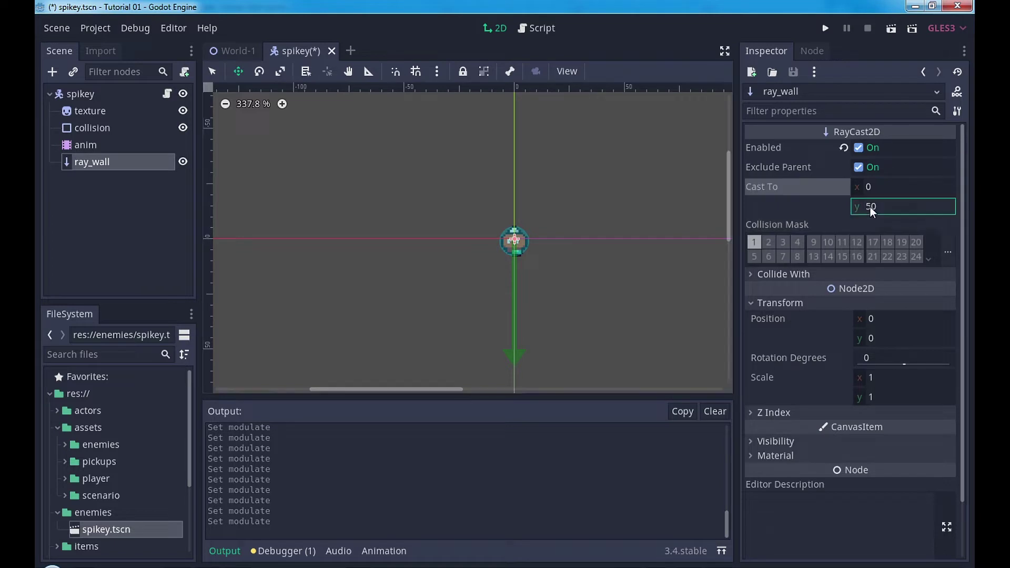
pyautogui.write('-10')
pyautogui.press('Return')
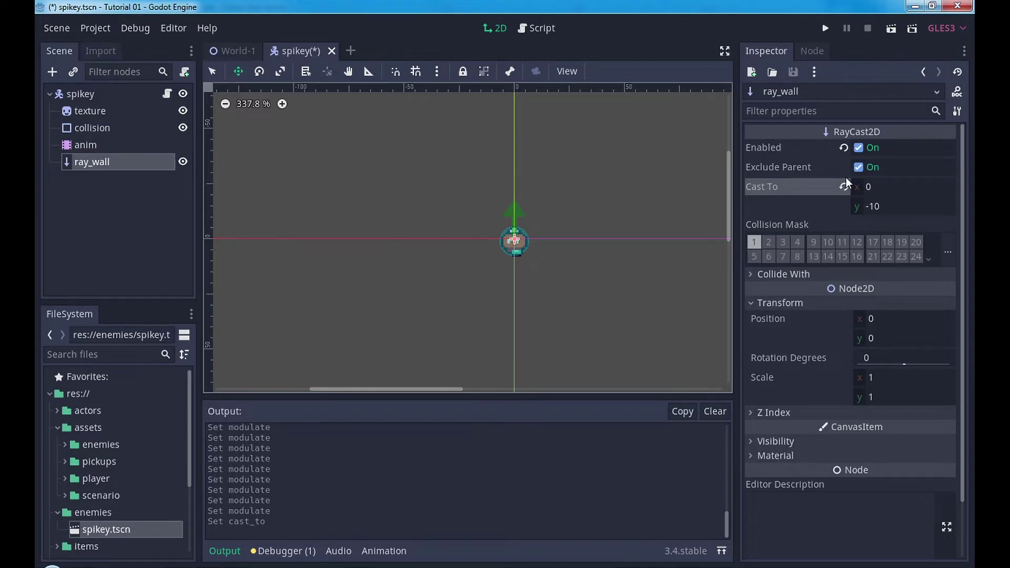
pyautogui.click(869, 188)
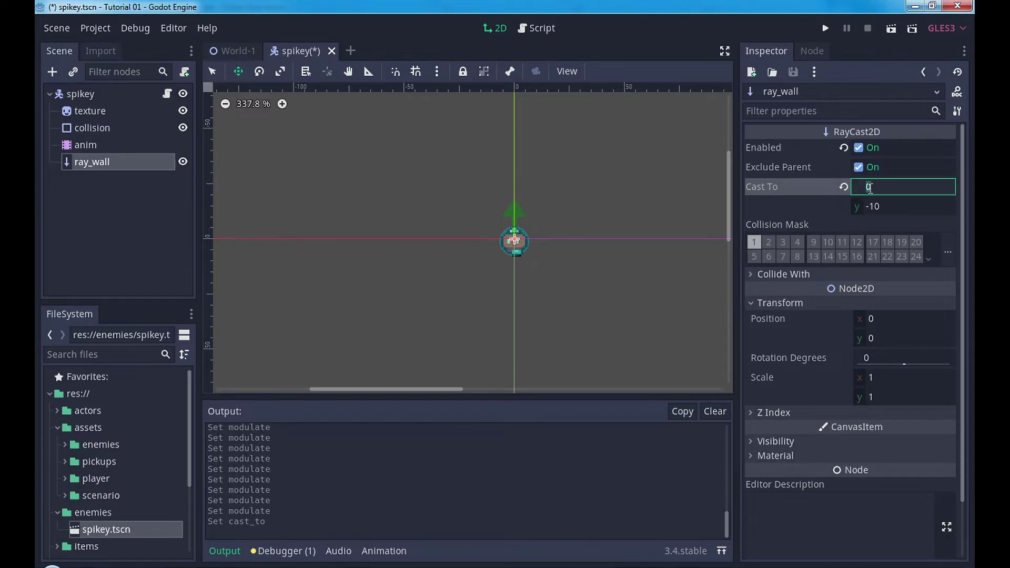
pyautogui.write('-10')
pyautogui.press('Return')
pyautogui.click(873, 206)
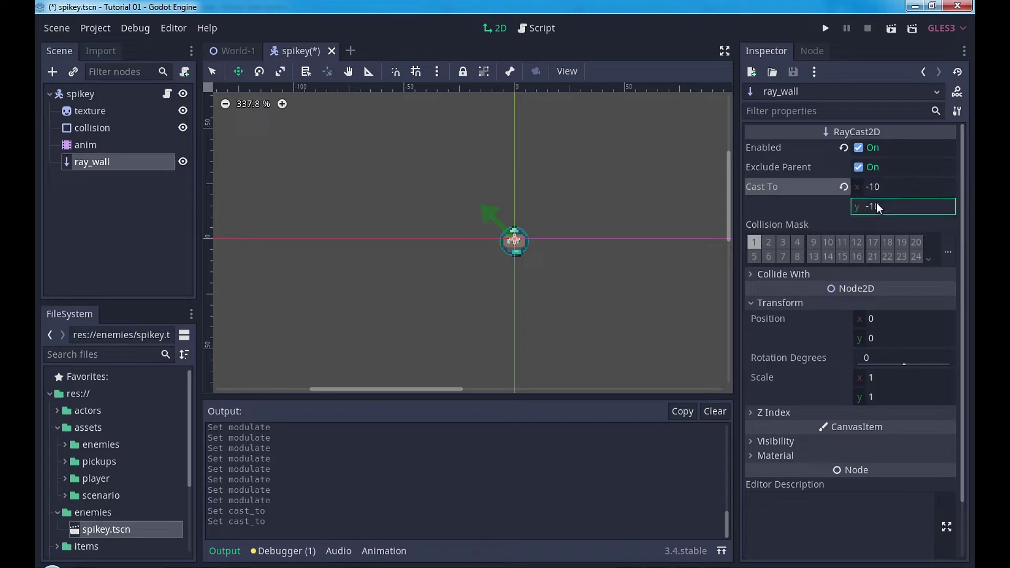
pyautogui.write('0')
pyautogui.press('Return')
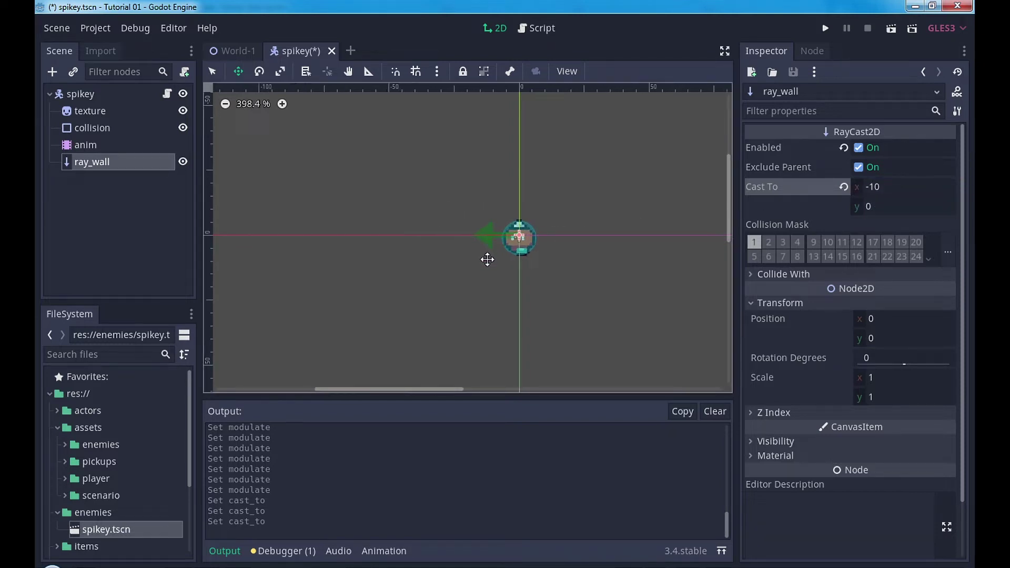
# Step: Lengthen the ray to Cast To -20, 0 and limit its collision mask to layer 2
pyautogui.scroll(3, 493, 250)
pyautogui.scroll(6, 499, 231)
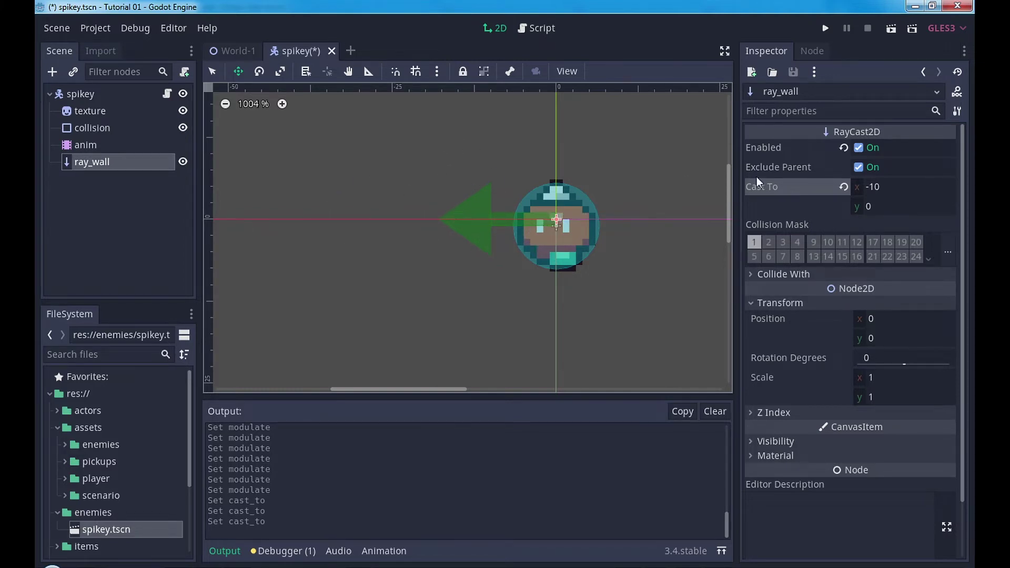
pyautogui.click(873, 187)
pyautogui.write('-20')
pyautogui.press('Return')
pyautogui.moveTo(793, 226)
pyautogui.click(768, 243)
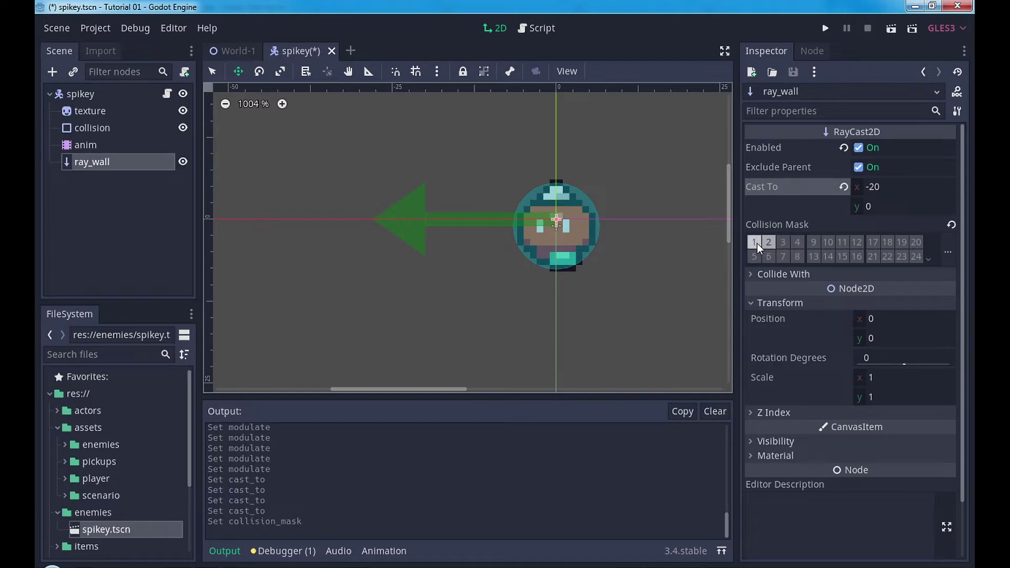
pyautogui.click(754, 243)
# Step: In World-1, check the tilemap's collision layer and the player's layer 1 / mask 2 settings
pyautogui.click(234, 52)
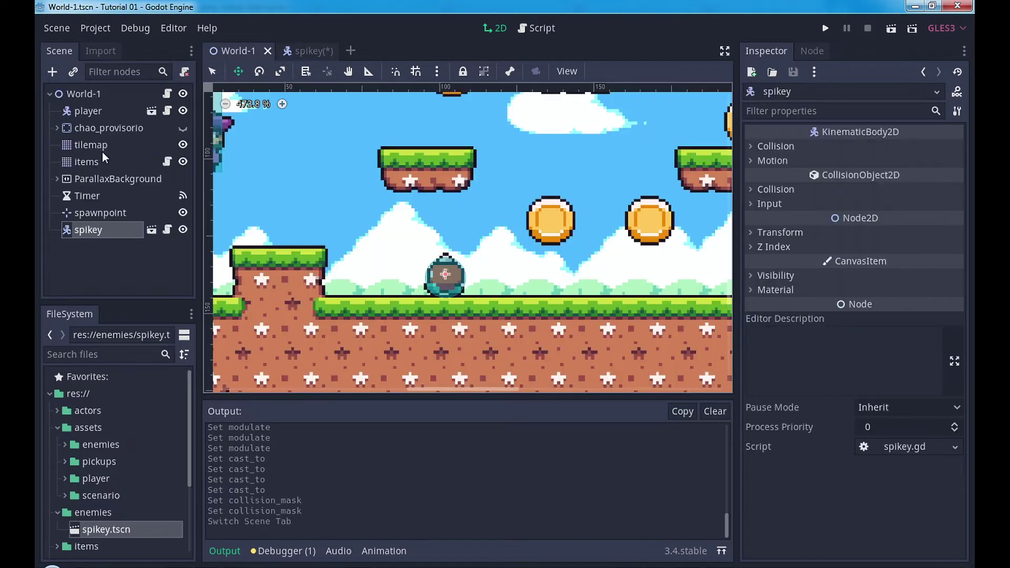
pyautogui.click(91, 147)
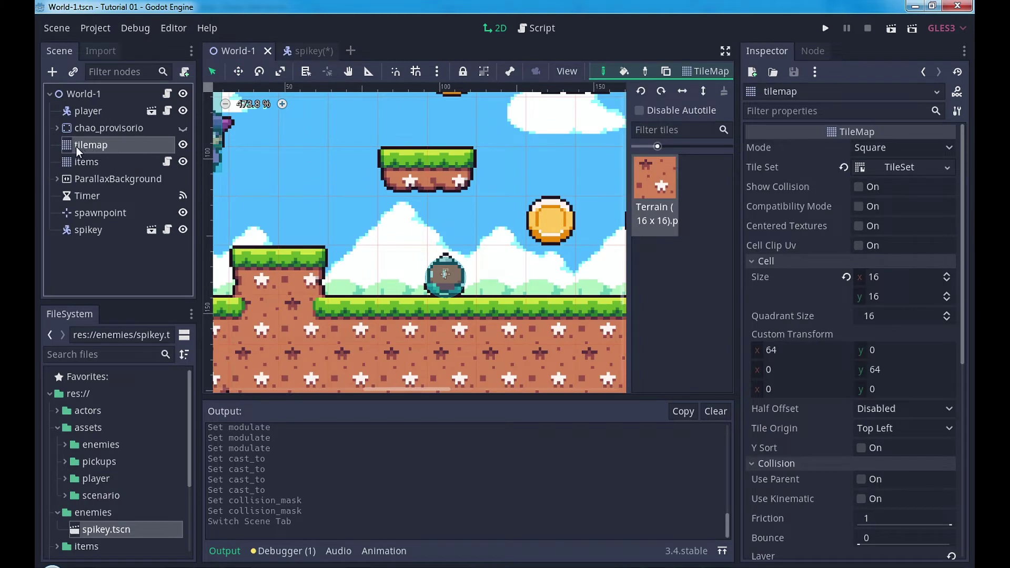
pyautogui.click(767, 261)
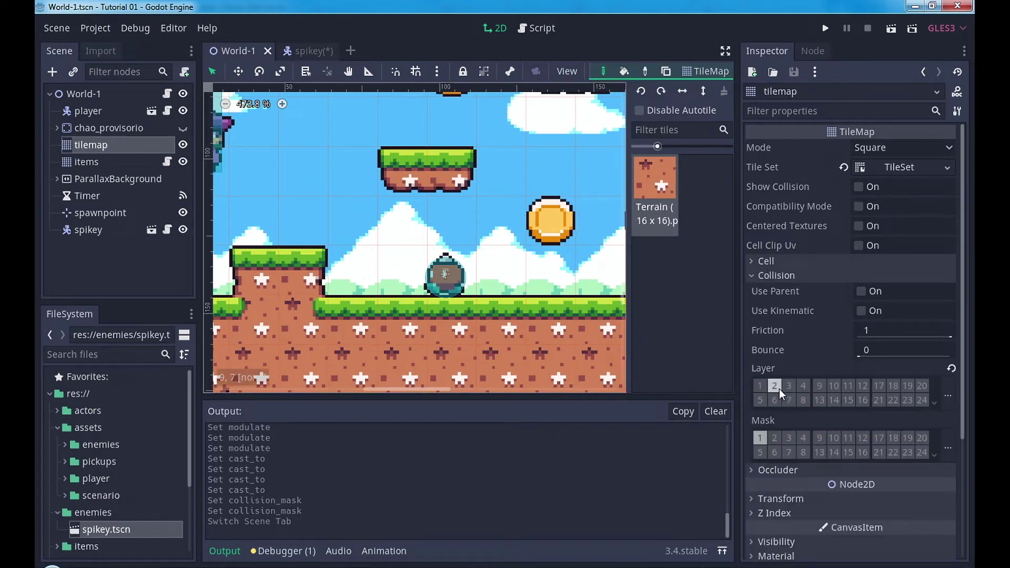
pyautogui.click(80, 112)
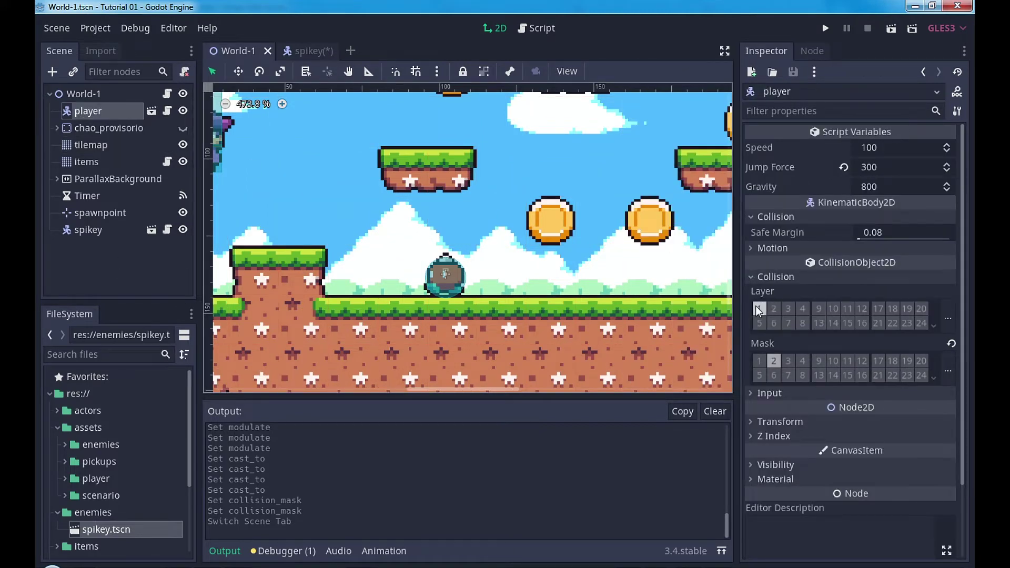
# Step: Back in spikey, check ray_wall's Collide With options, save the scene, and open spikey.gd
pyautogui.click(321, 51)
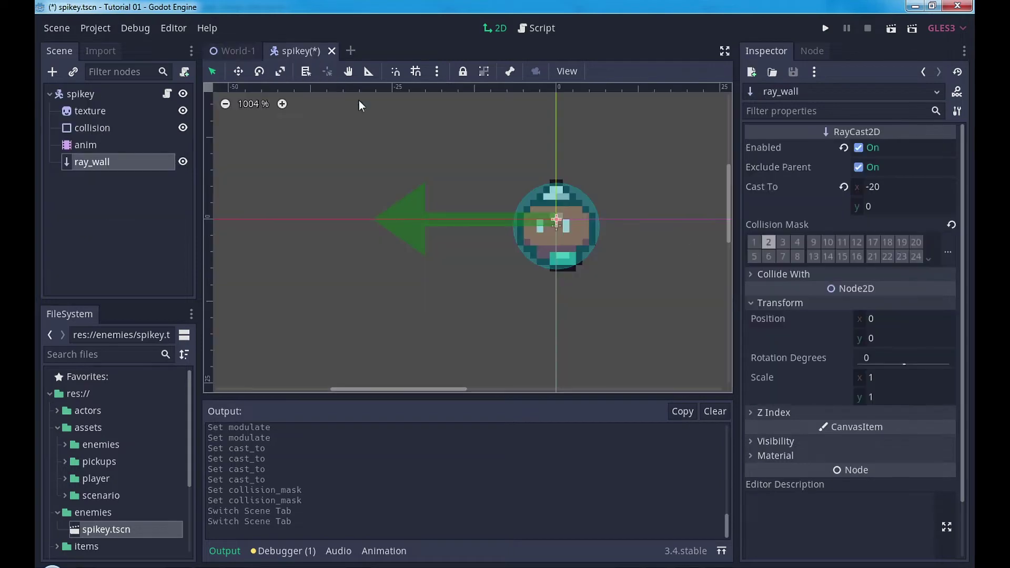
pyautogui.click(805, 275)
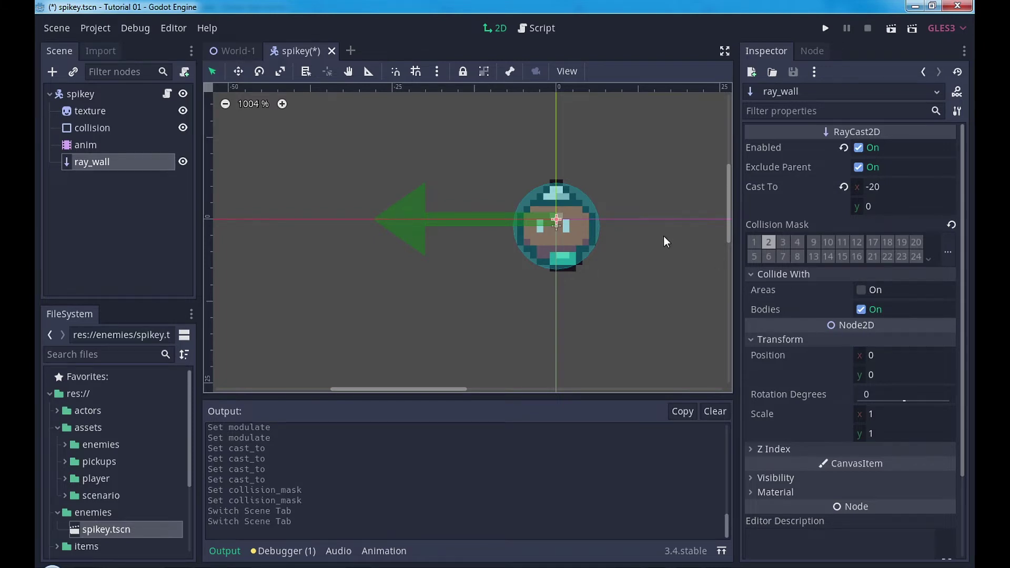
pyautogui.hotkey('ctrl', 's')
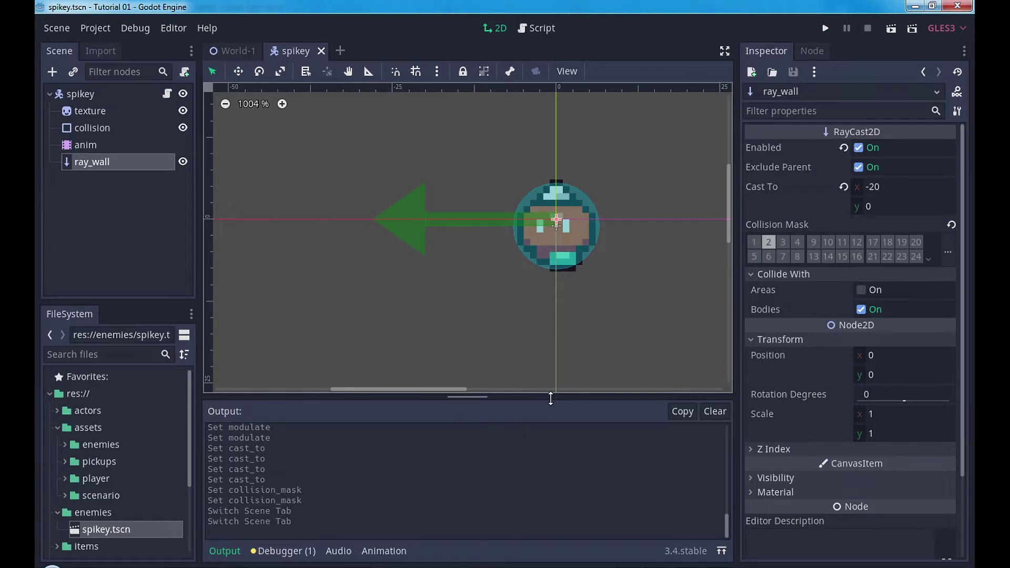
pyautogui.click(167, 93)
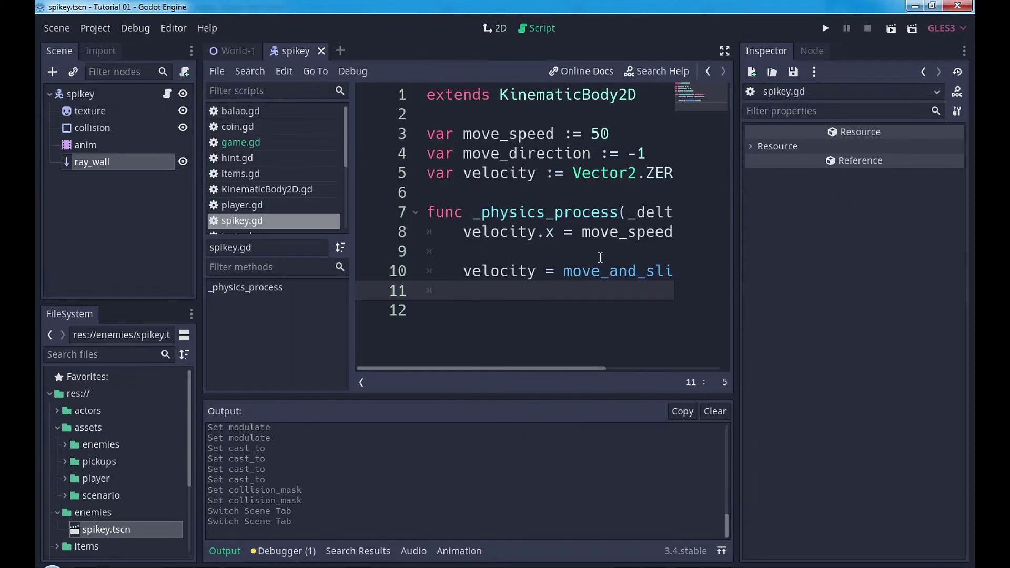
# Step: Hide the side panels and output log, and start an 'if $ray_wall' line after the movement code
pyautogui.click(725, 50)
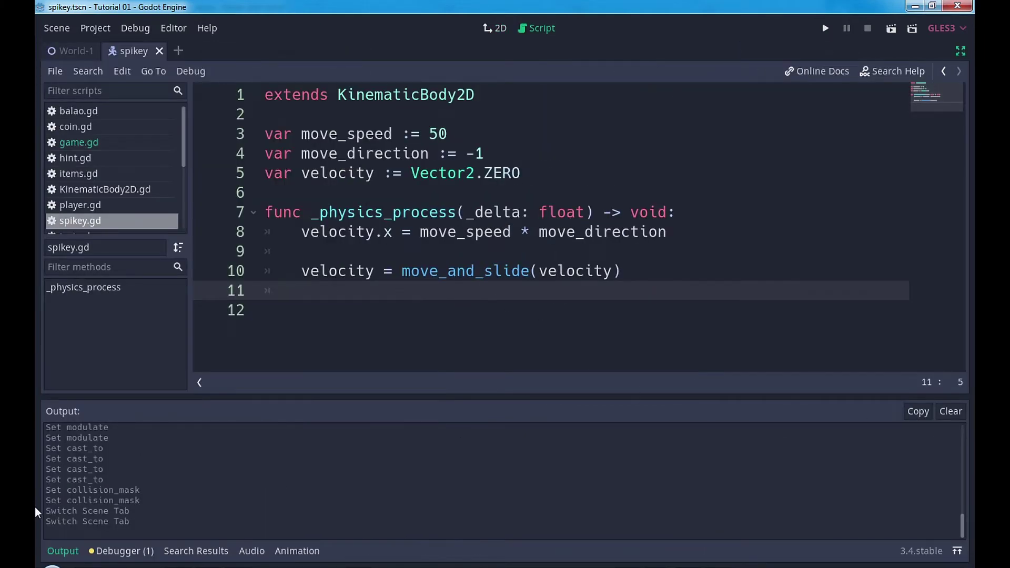
pyautogui.click(62, 550)
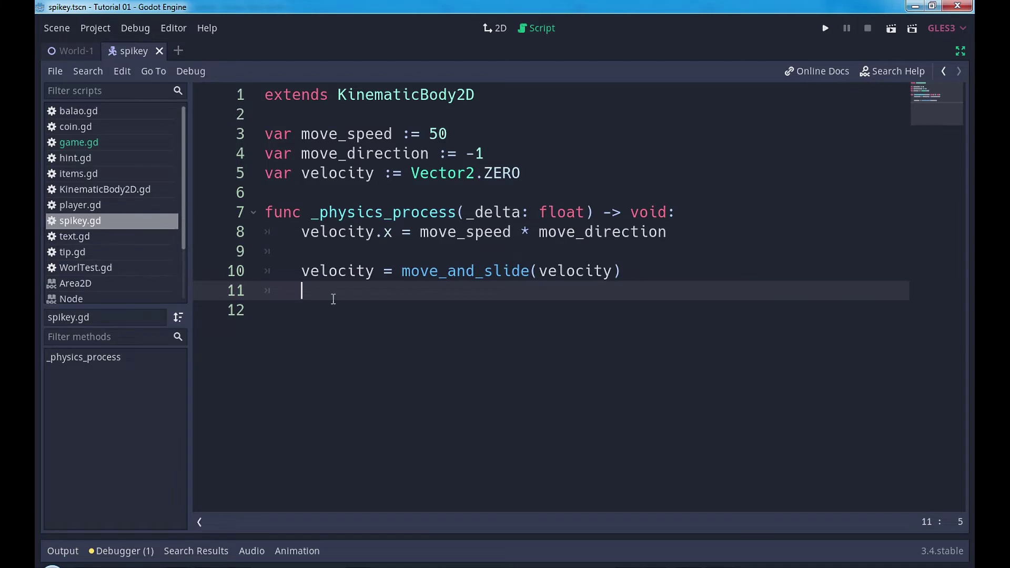
pyautogui.press('Return')
pyautogui.write('if')
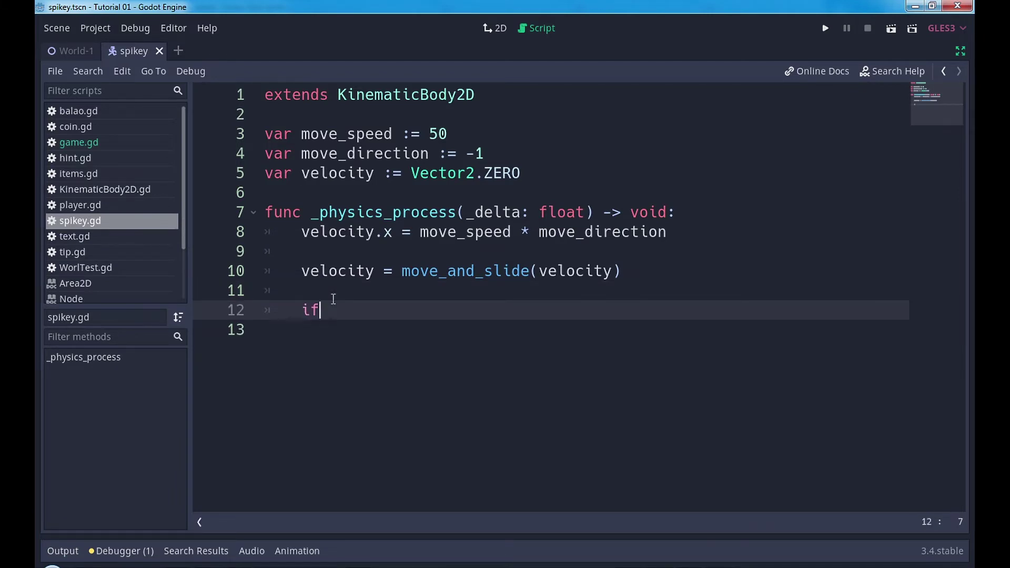
pyautogui.write(' $')
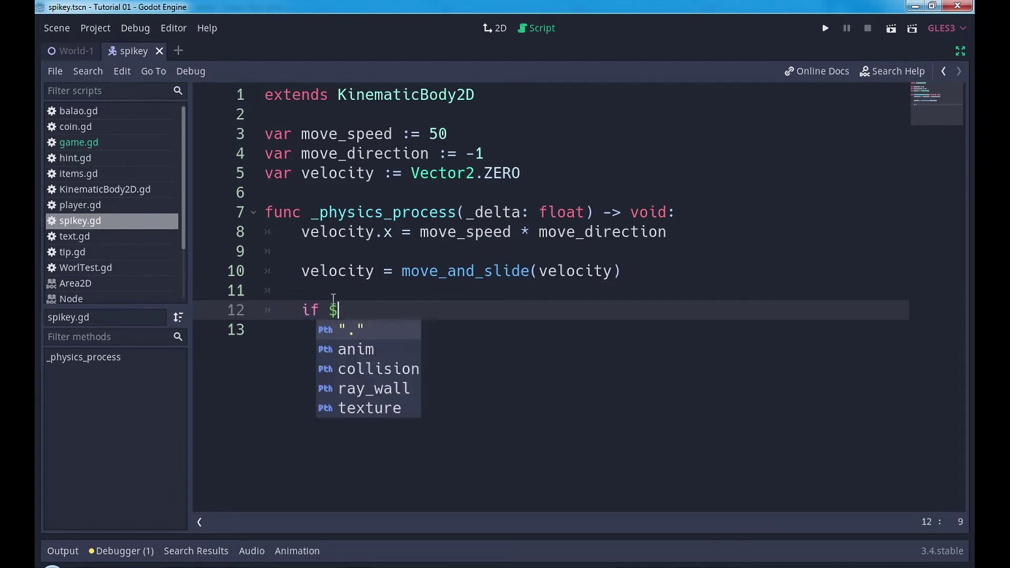
pyautogui.press('Down')
pyautogui.press('Down')
pyautogui.press('Down')
pyautogui.press('Return')
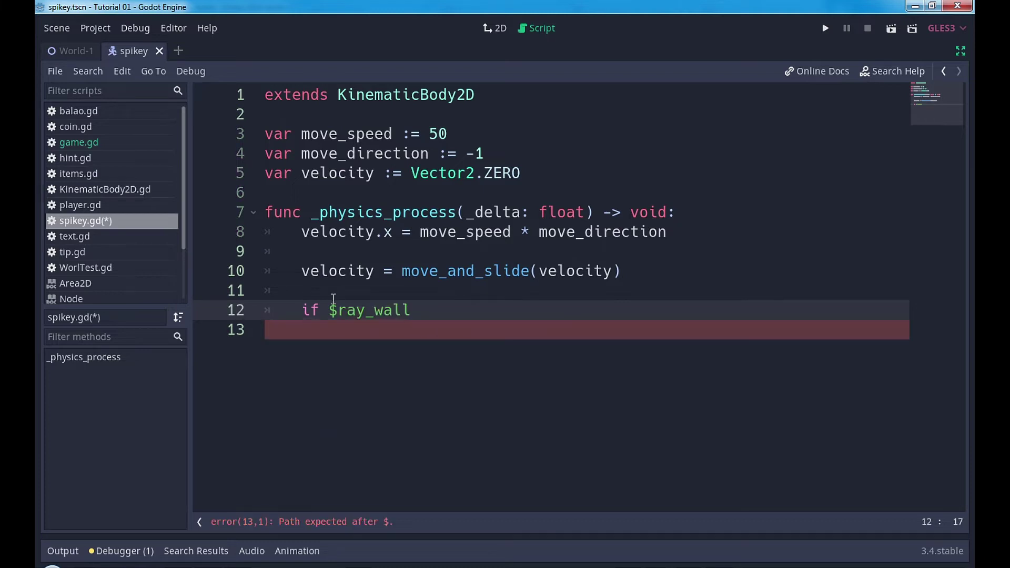
# Step: Declare 'onready var ray_wall := $ray_wall as RayCast2D' below the variables and save
pyautogui.click(538, 184)
pyautogui.press('Return')
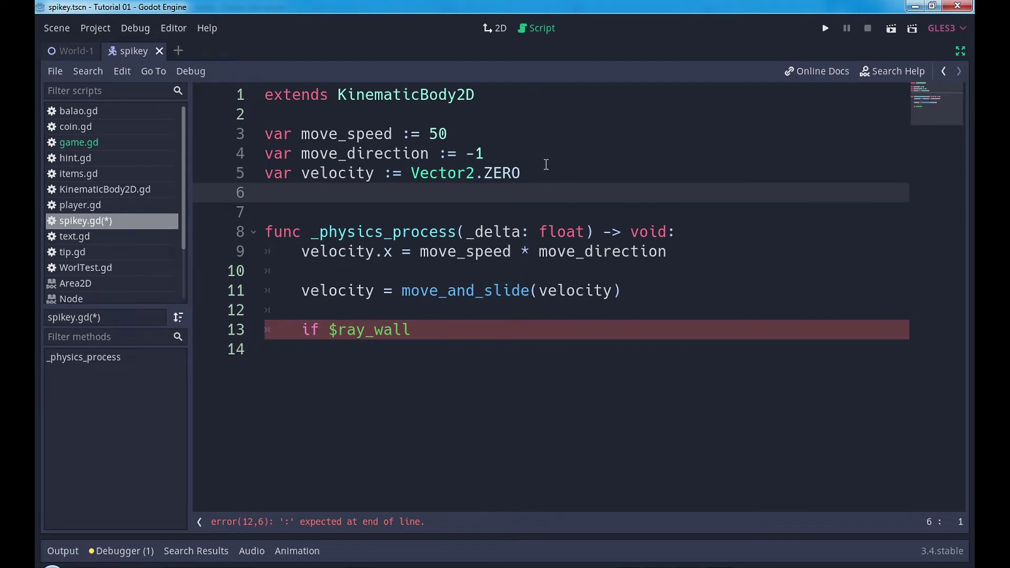
pyautogui.write('onready va')
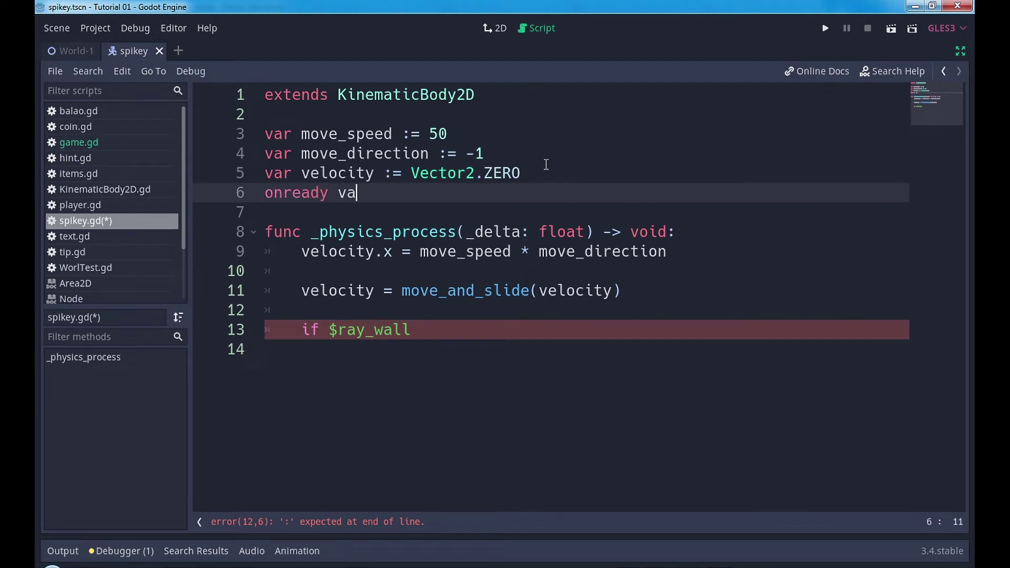
pyautogui.write('r ra')
pyautogui.write('y_wall ')
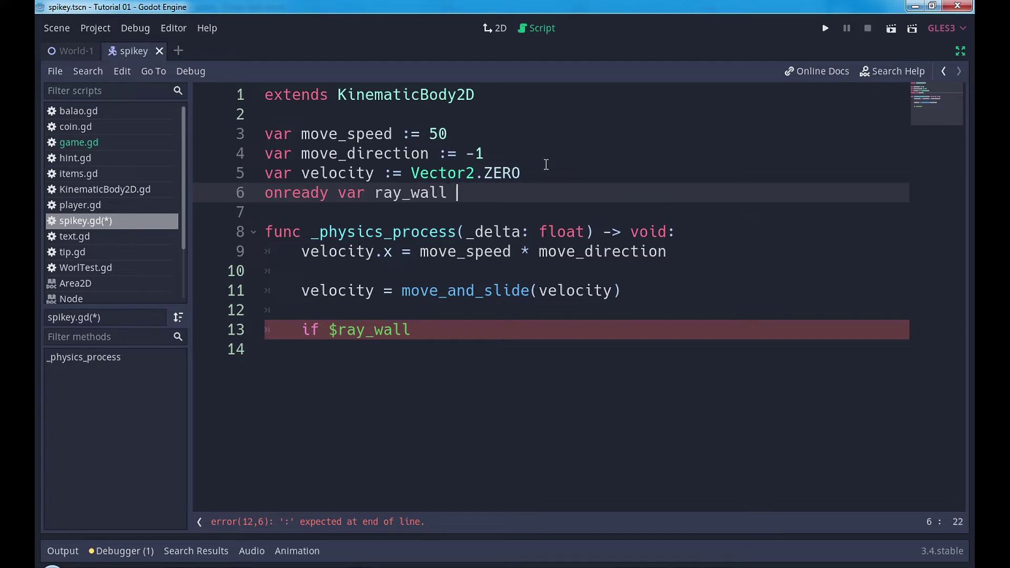
pyautogui.write(':= ')
pyautogui.write('$r')
pyautogui.press('Return')
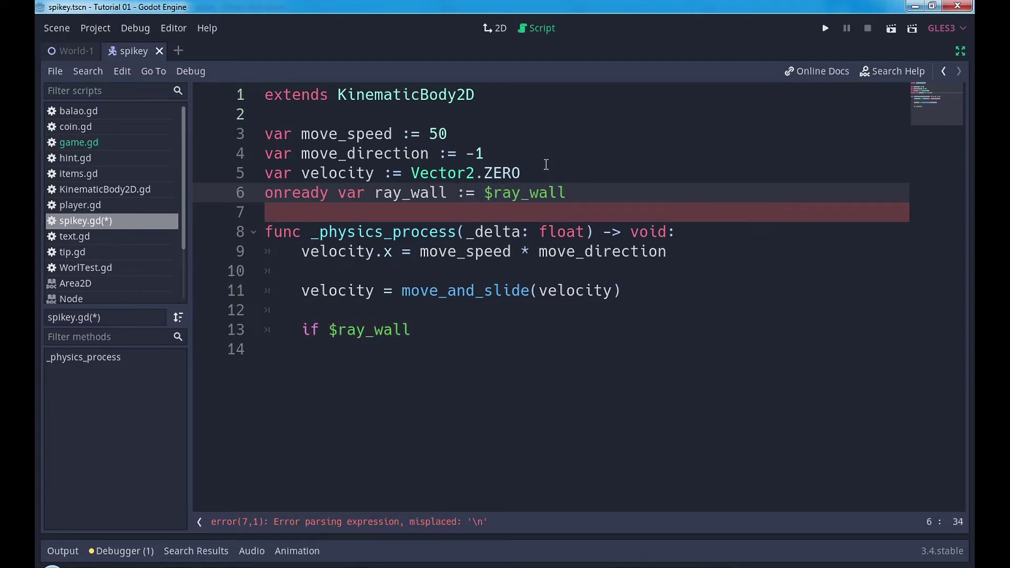
pyautogui.write(' as Ra')
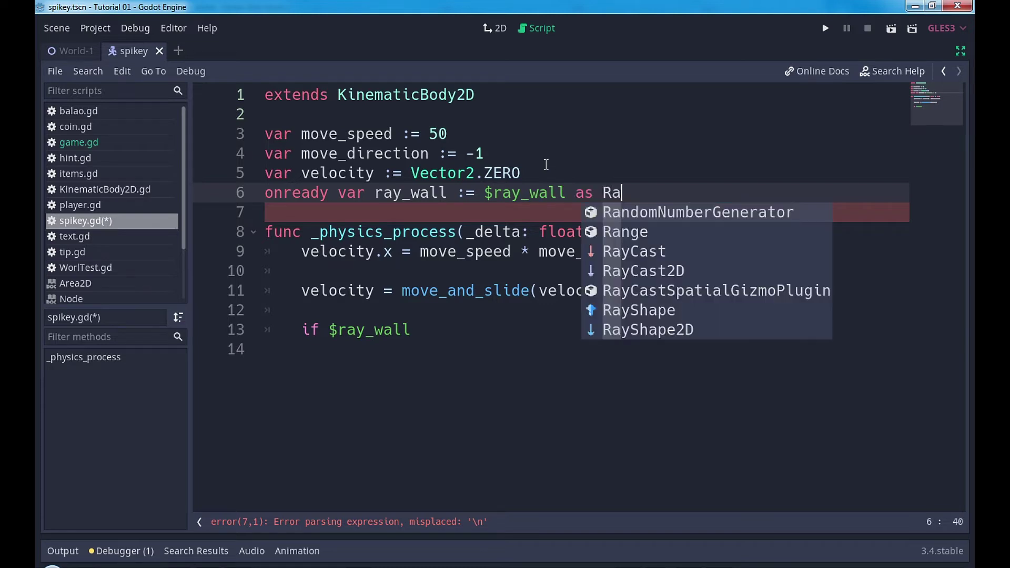
pyautogui.press('Down')
pyautogui.press('Down')
pyautogui.press('Down')
pyautogui.press('Return')
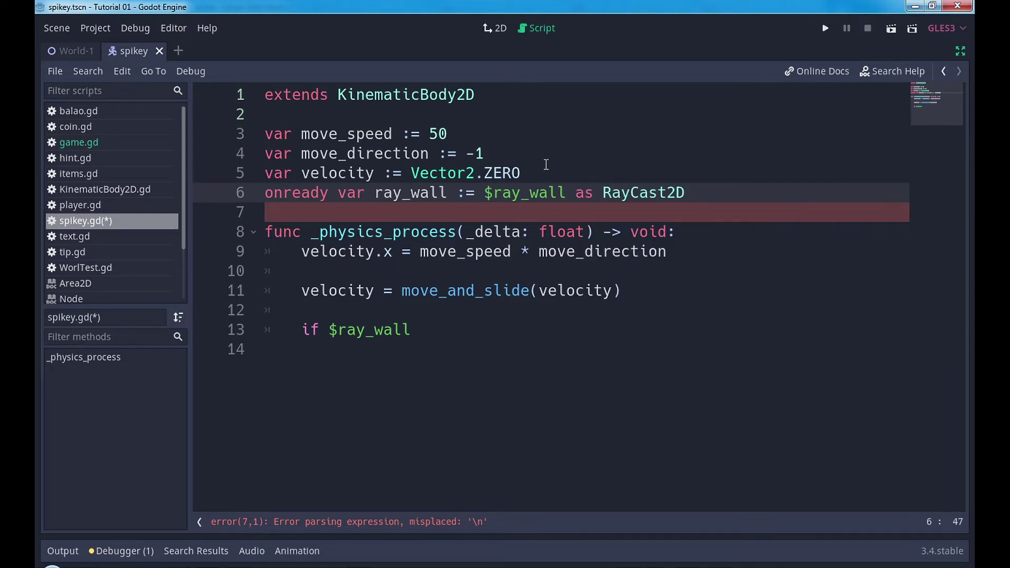
pyautogui.click(429, 329)
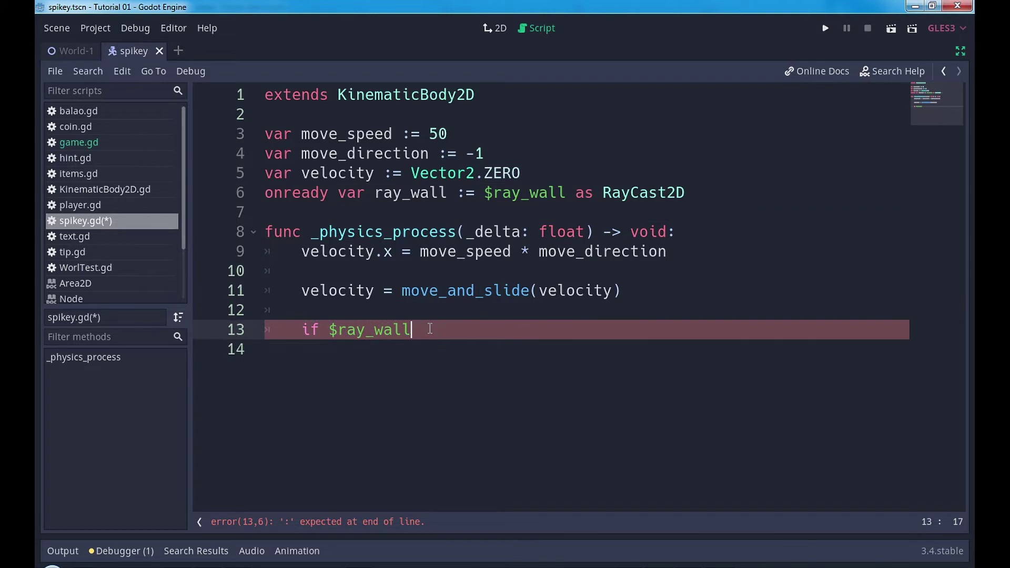
pyautogui.hotkey('ctrl', 's')
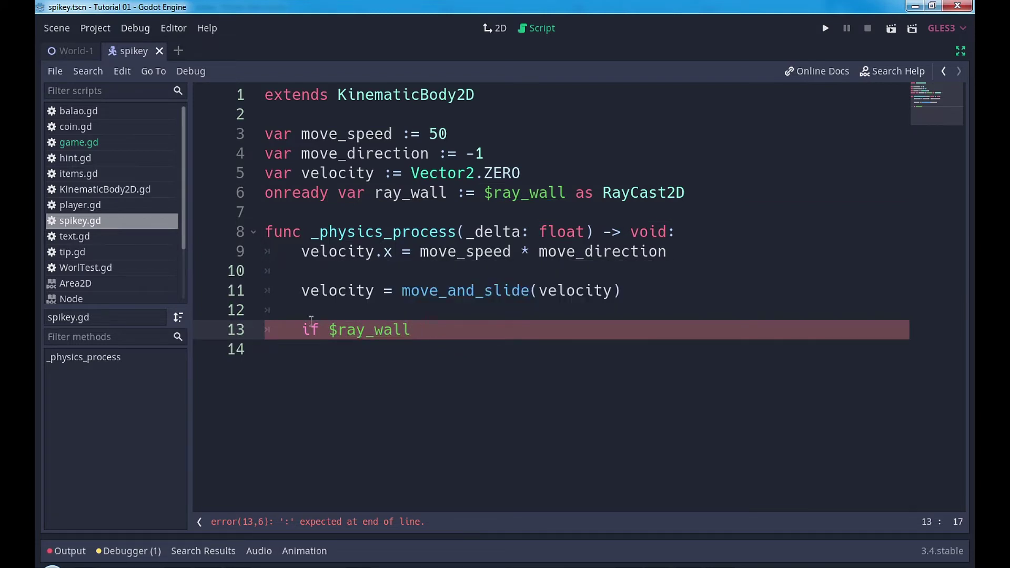
# Step: Change the if condition to 'ray_wall.is_colliding()' and save the script
pyautogui.doubleClick(416, 330)
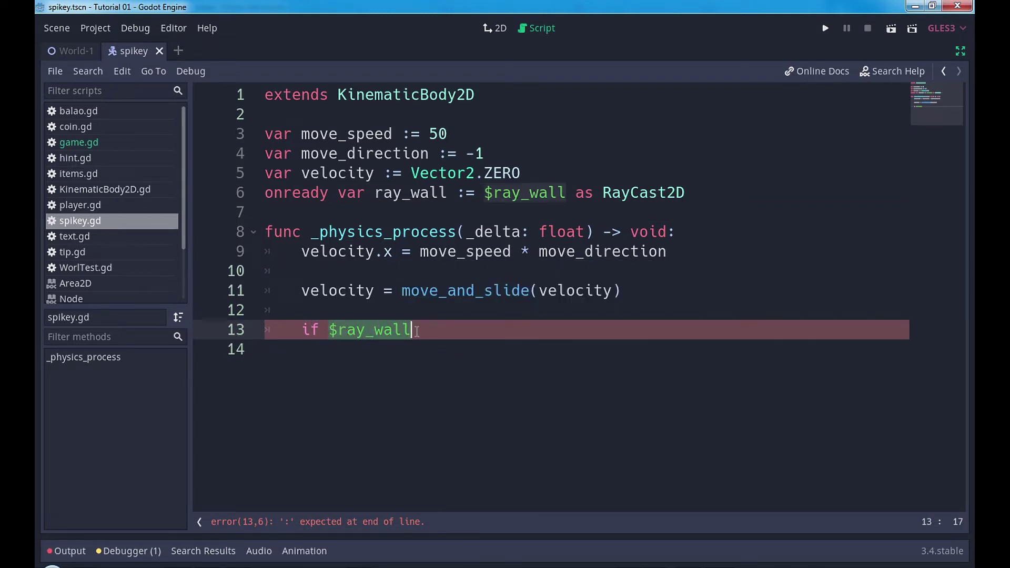
pyautogui.write('ray')
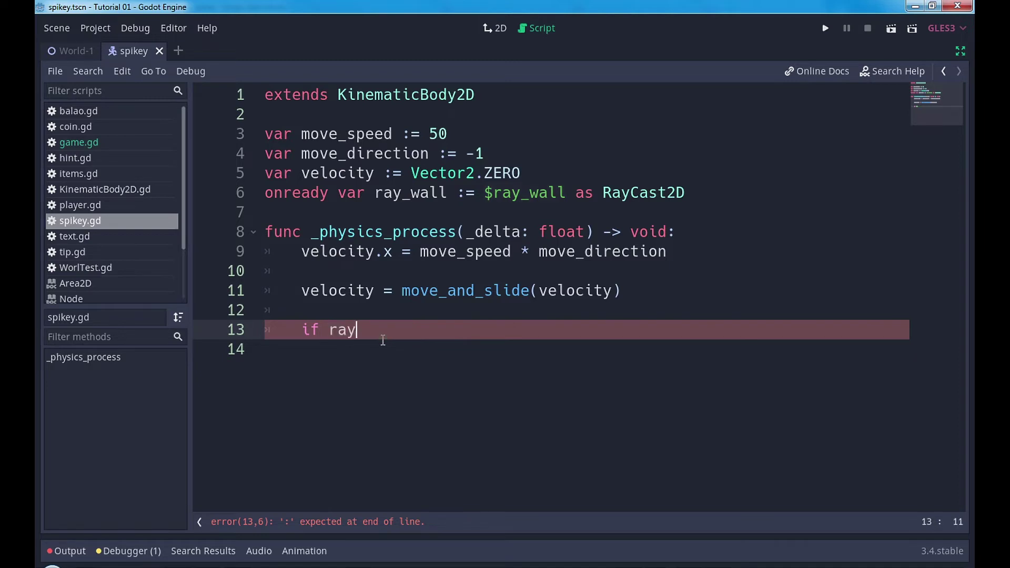
pyautogui.press('Return')
pyautogui.write('.')
pyautogui.write('is_co')
pyautogui.press('Return')
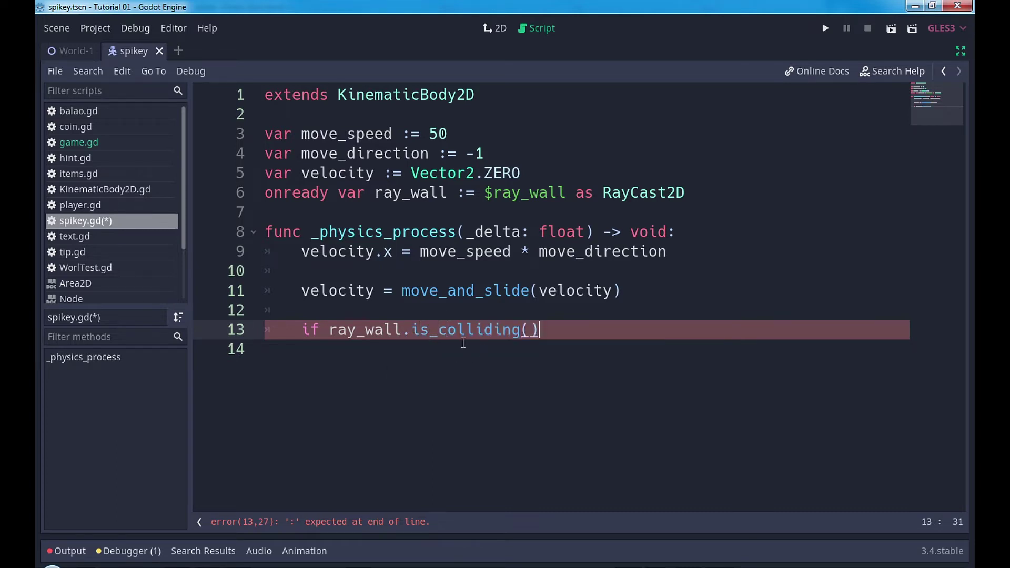
pyautogui.hotkey('ctrl', 's')
pyautogui.click(908, 71)
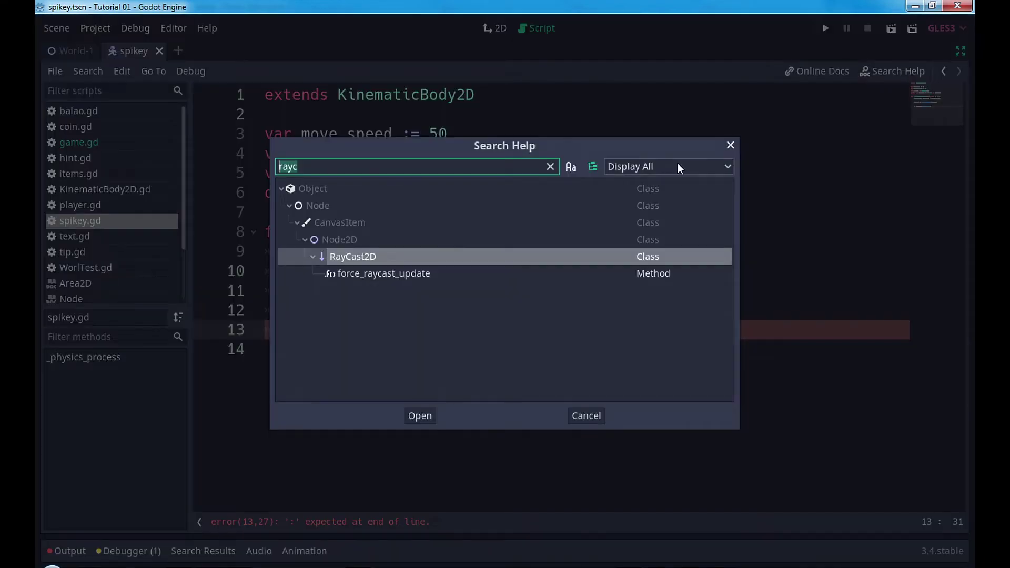
pyautogui.doubleClick(360, 258)
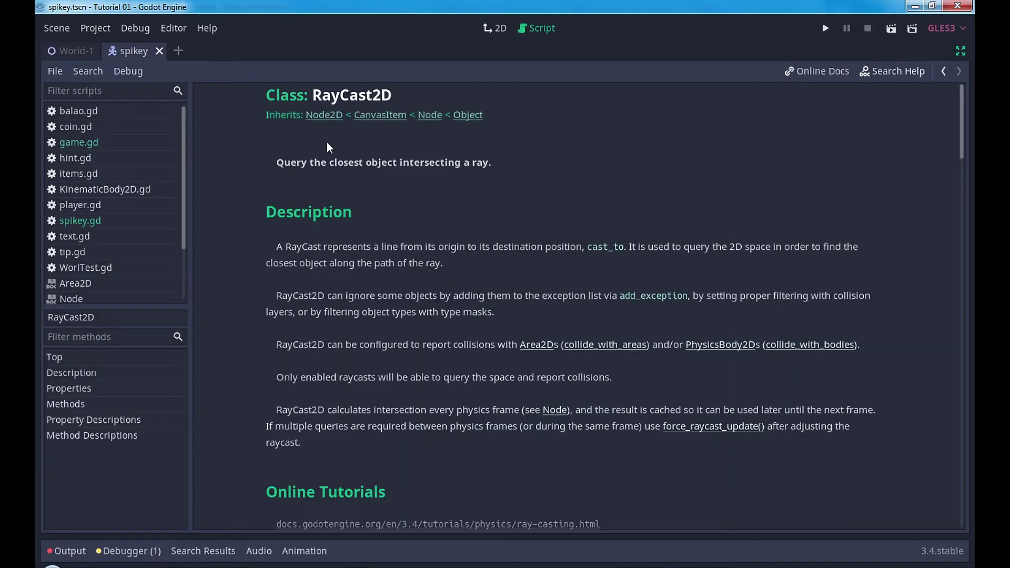
pyautogui.scroll(-5, 557, 274)
pyautogui.scroll(-3, 532, 292)
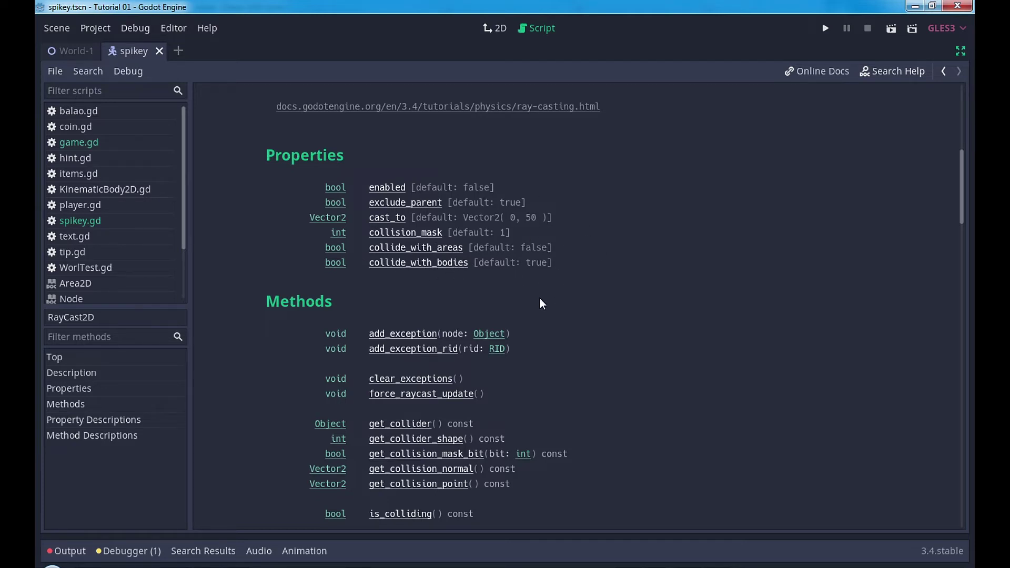
pyautogui.scroll(-5, 540, 298)
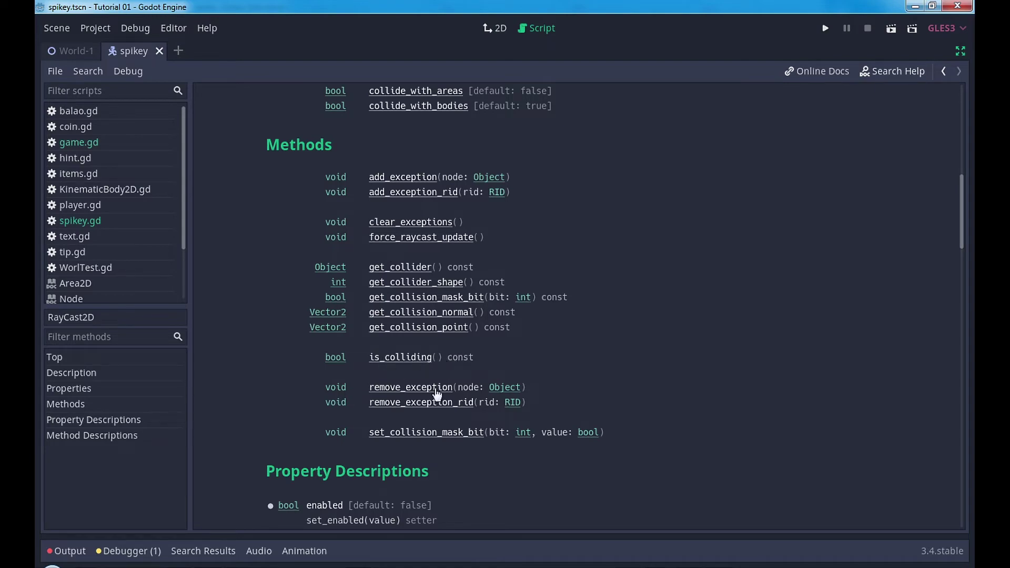
pyautogui.scroll(-4, 472, 329)
pyautogui.scroll(1, 394, 365)
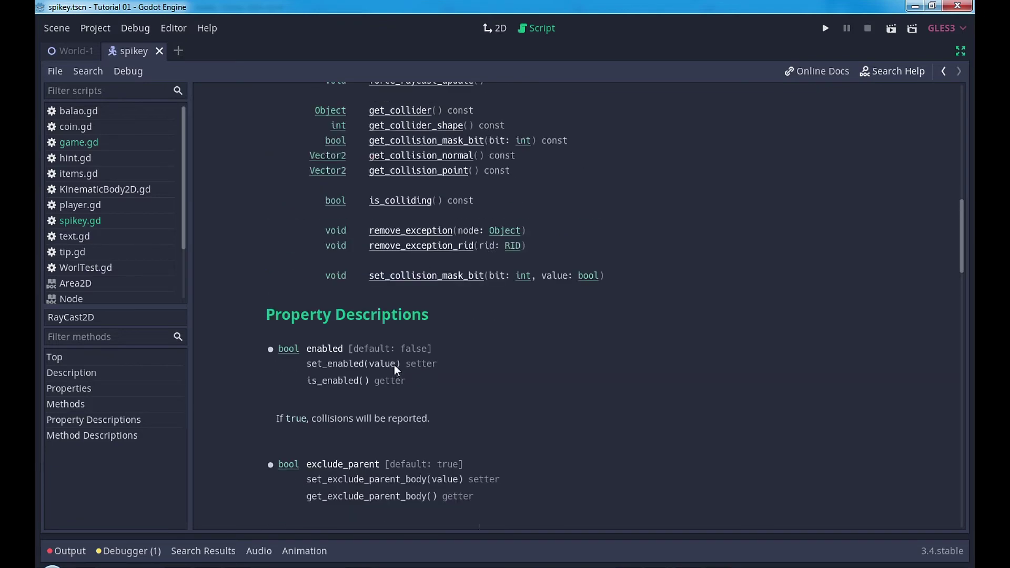
pyautogui.scroll(-2, 345, 280)
pyautogui.scroll(-1, 399, 412)
pyautogui.scroll(8, 399, 377)
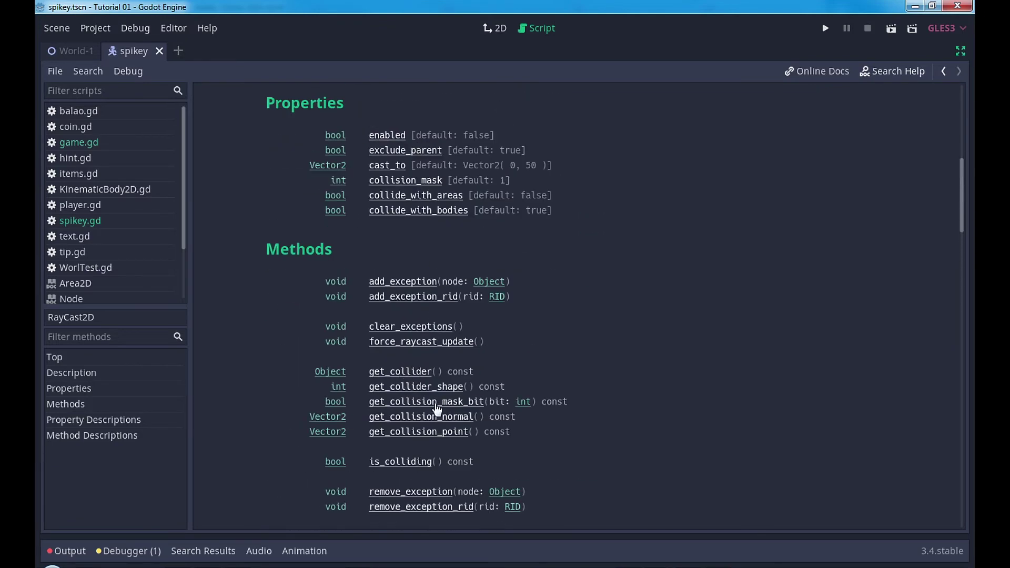
pyautogui.scroll(-2, 380, 320)
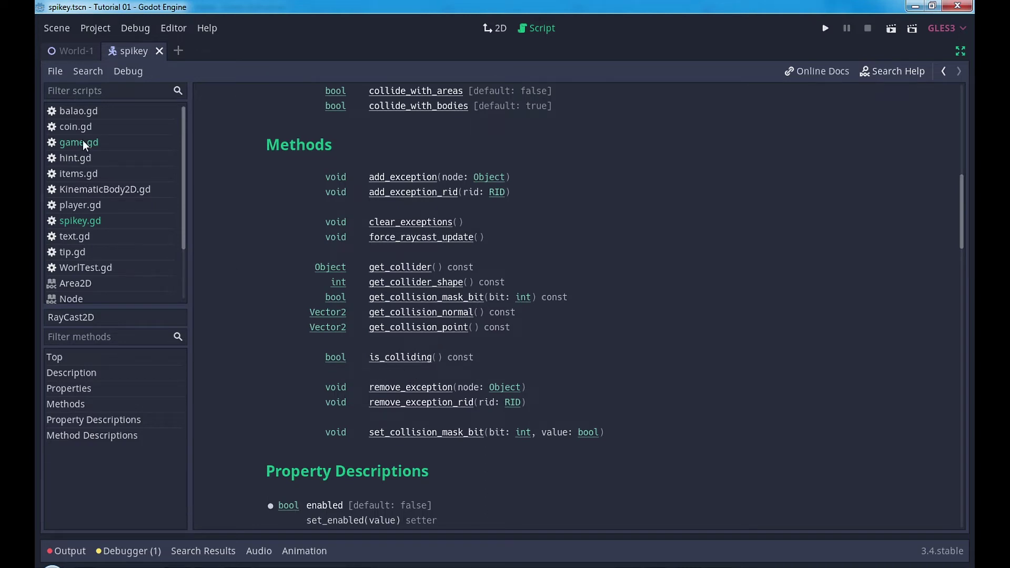
pyautogui.click(100, 221)
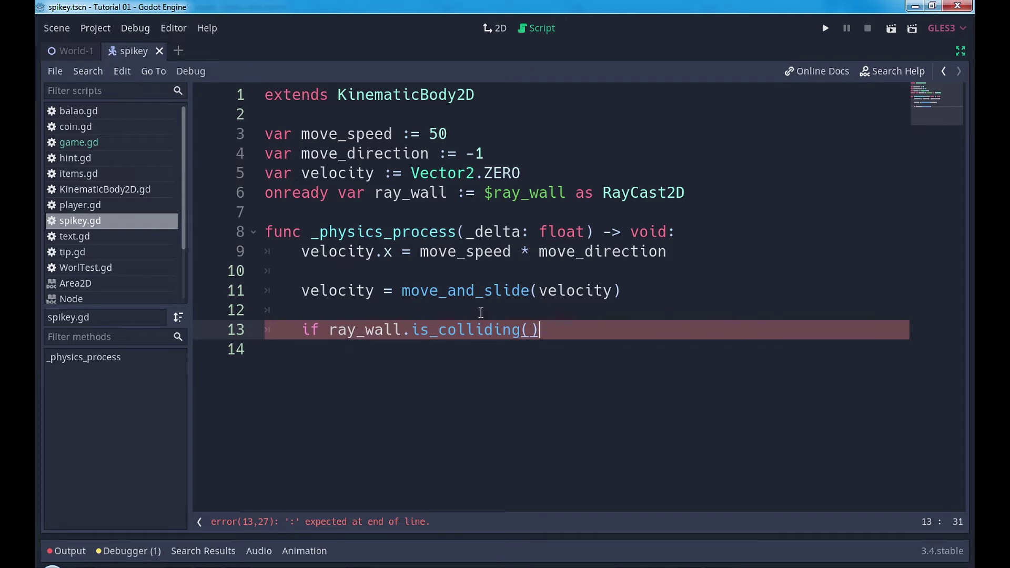
# Step: Close the if line with a colon, add print("Ray foi detectado!") inside it, and save spikey.gd
pyautogui.write(':')
pyautogui.press('Return')
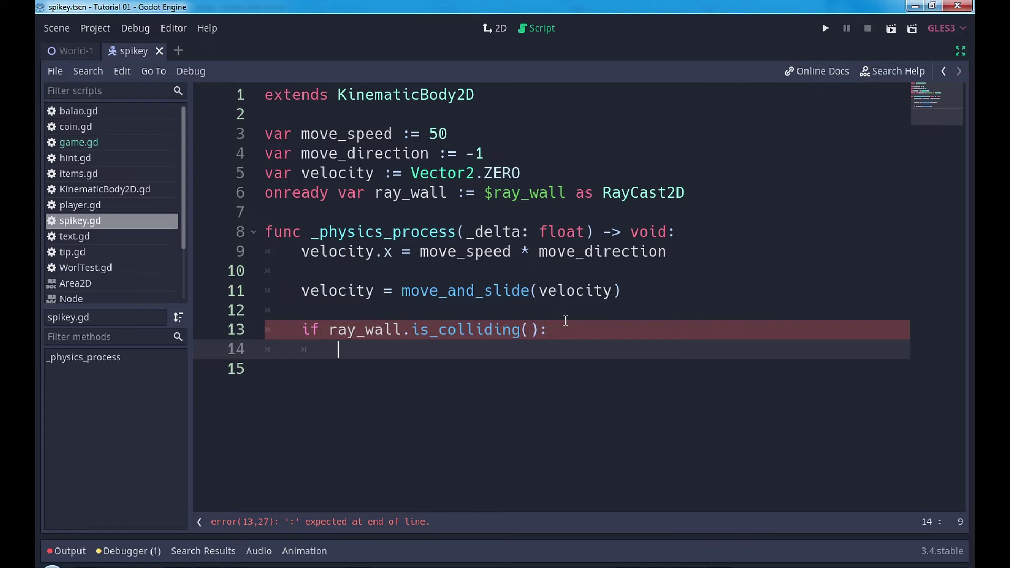
pyautogui.write('print')
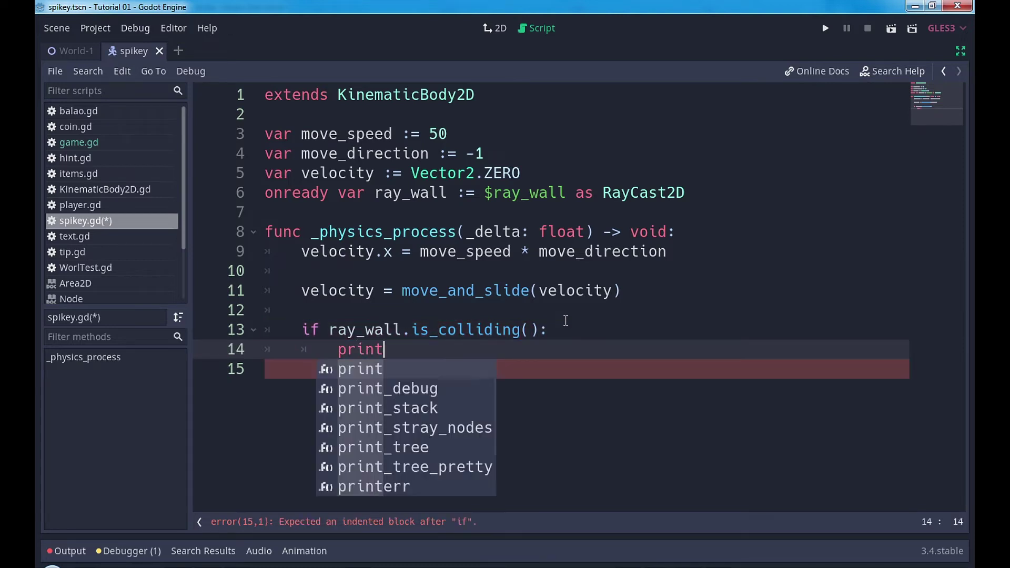
pyautogui.write('("Ra')
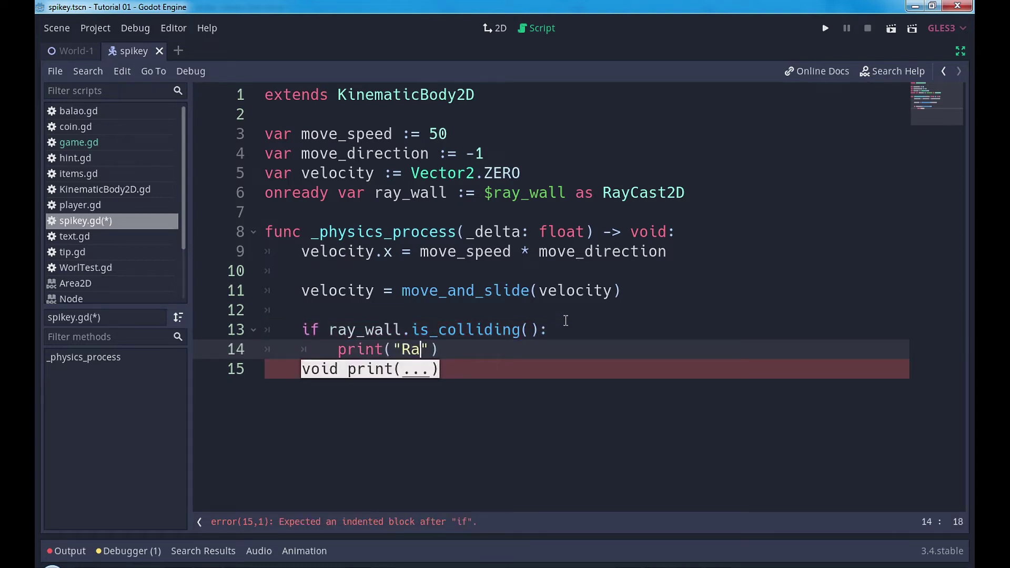
pyautogui.write('y foi de')
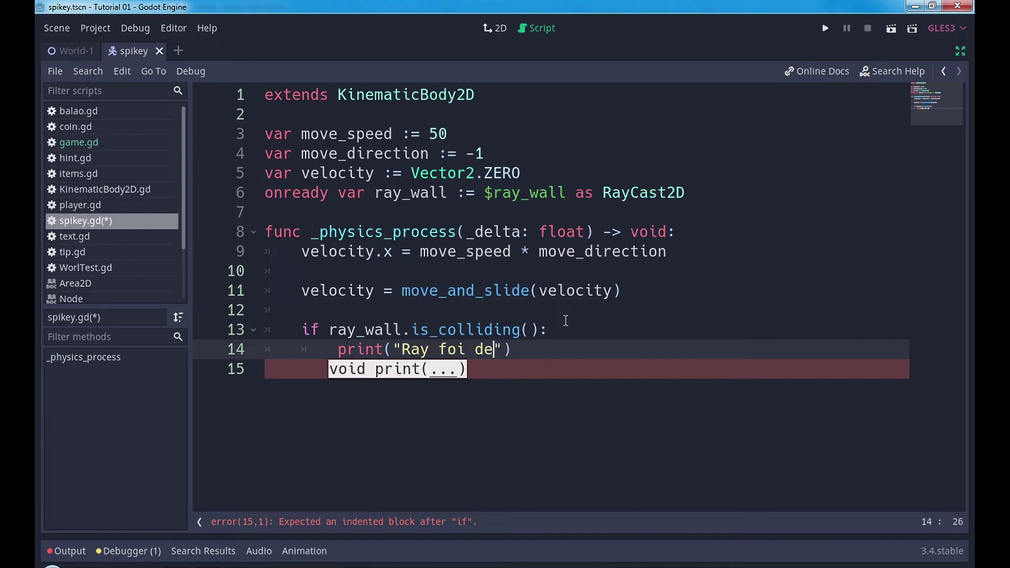
pyautogui.write('tectado')
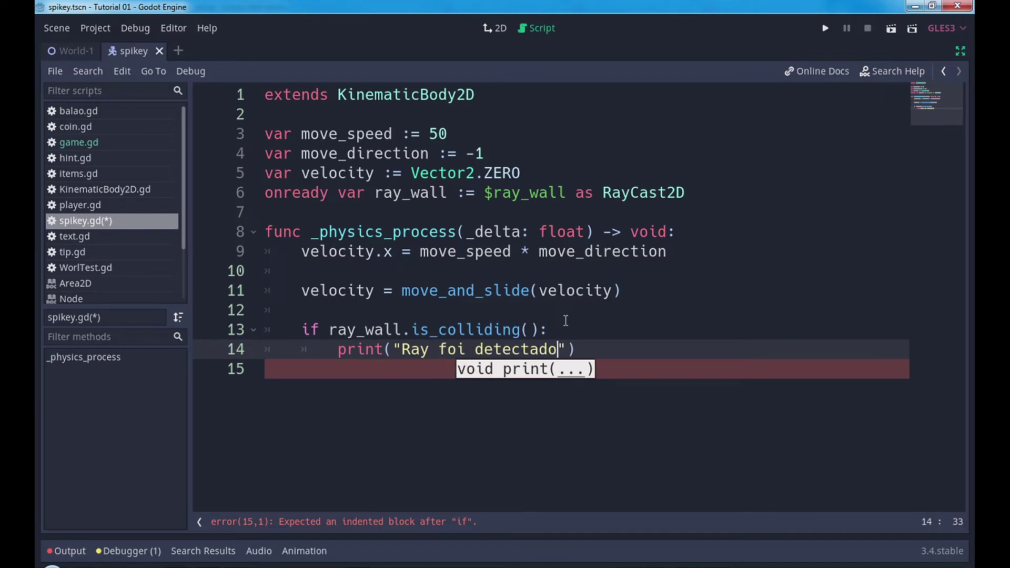
pyautogui.write('!')
pyautogui.hotkey('ctrl', 's')
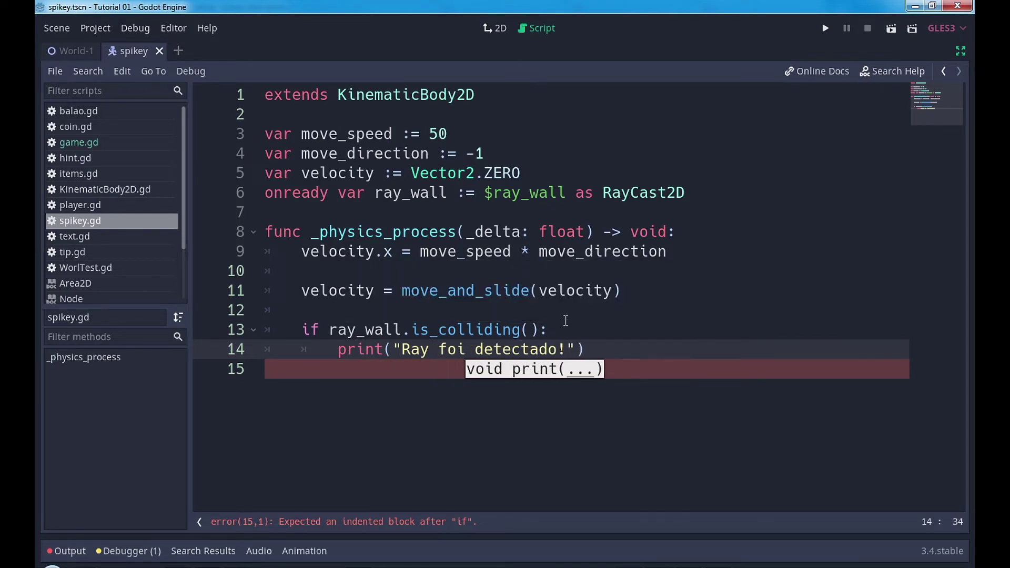
# Step: Run the game to see repeated 'Ray foi detectado!' output, stop it, and begin lowering move_speed from 50
pyautogui.click(831, 29)
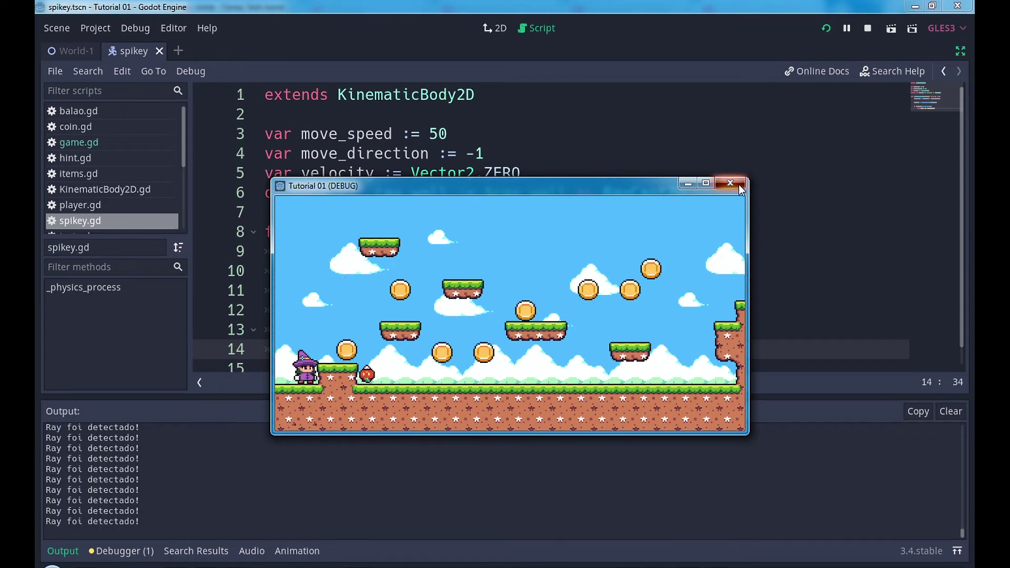
pyautogui.click(741, 189)
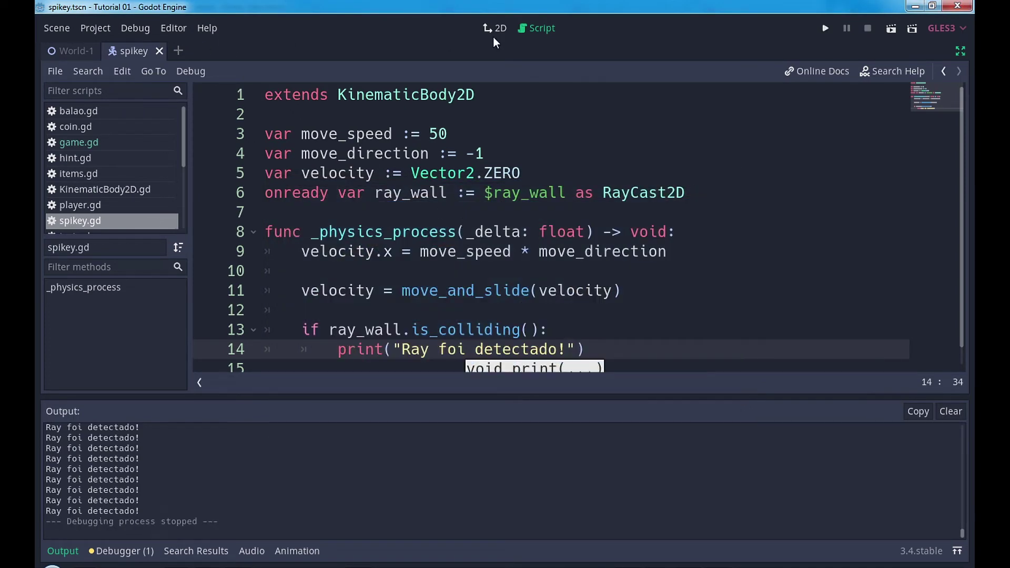
pyautogui.click(436, 134)
pyautogui.press('BackSpace')
# Step: Set move_speed to 10, enable Debug > Visible Collision Shapes, and test-run the game with F5
pyautogui.write('1')
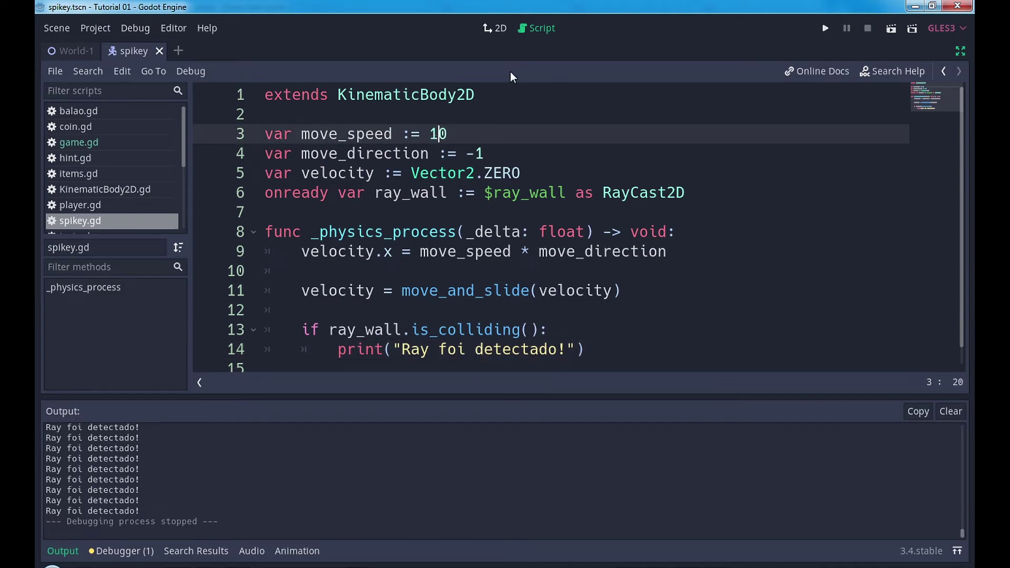
pyautogui.click(141, 29)
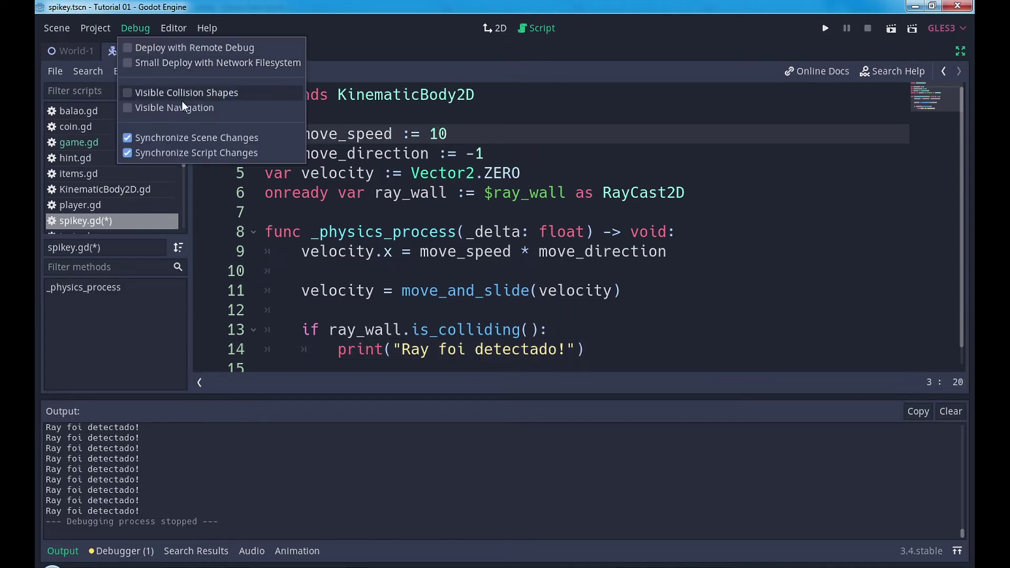
pyautogui.click(135, 94)
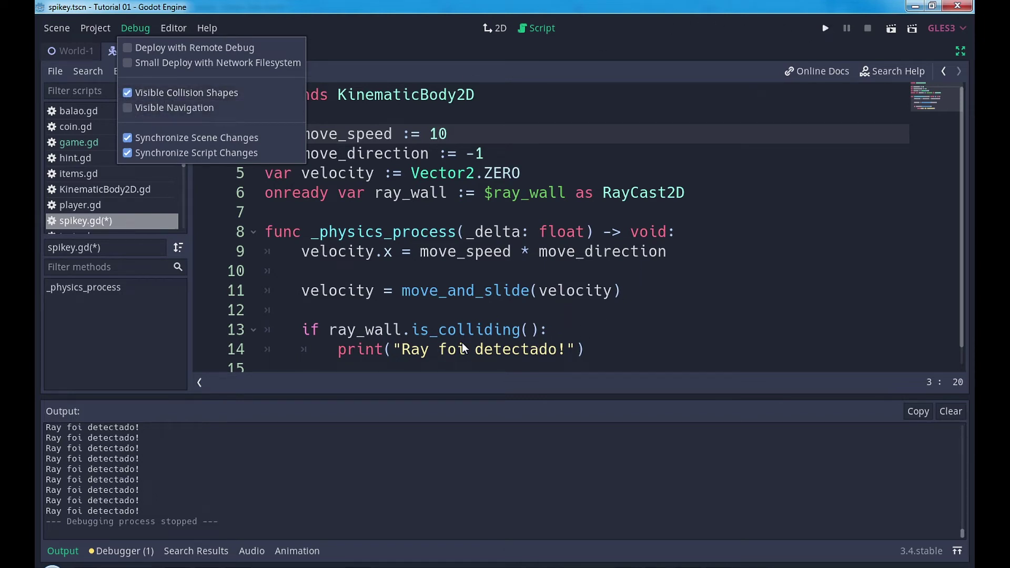
pyautogui.click(559, 366)
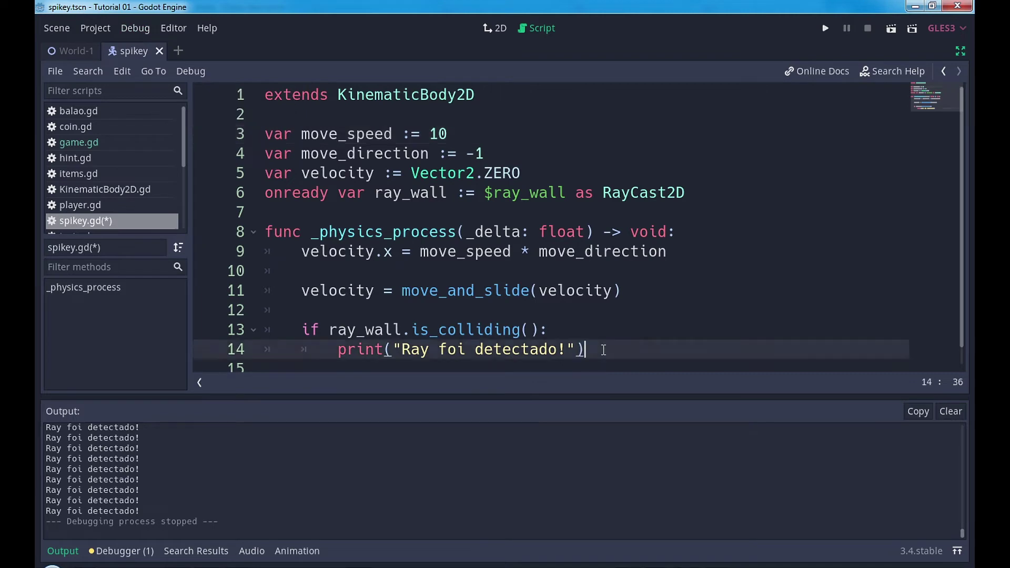
pyautogui.press('F5')
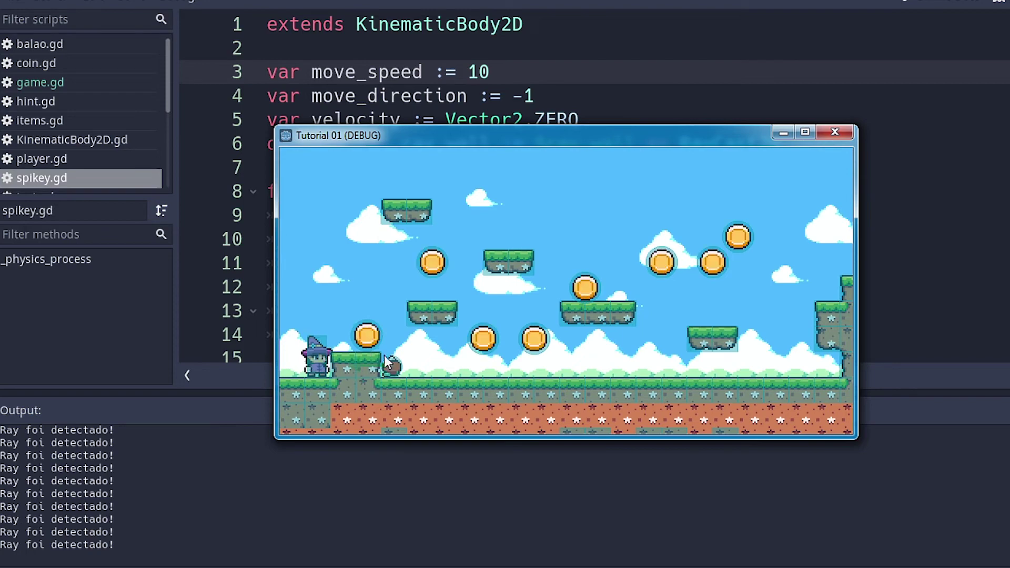
pyautogui.click(834, 134)
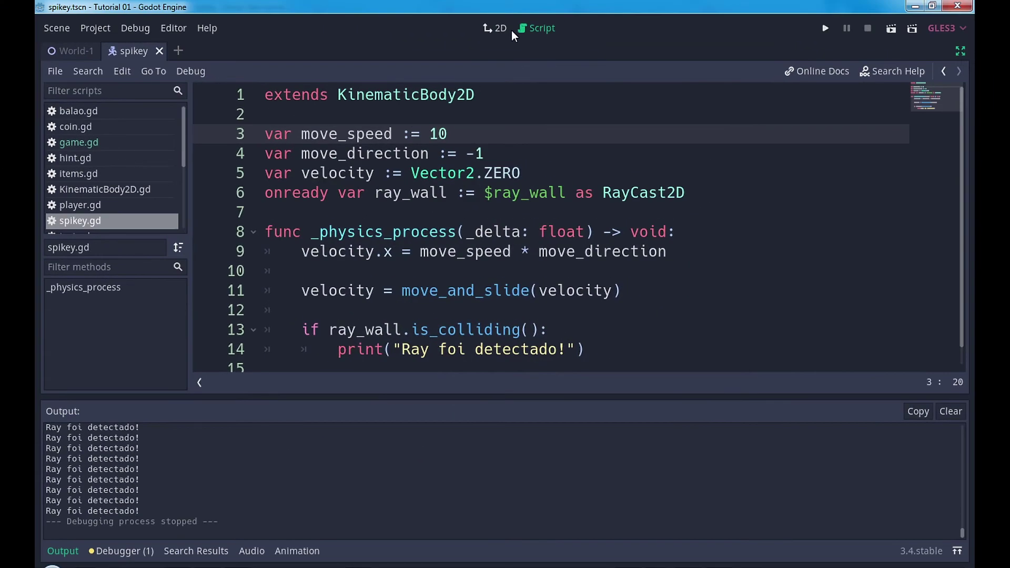
# Step: In the spikey scene, set ray_wall's Cast To x to -50
pyautogui.click(502, 29)
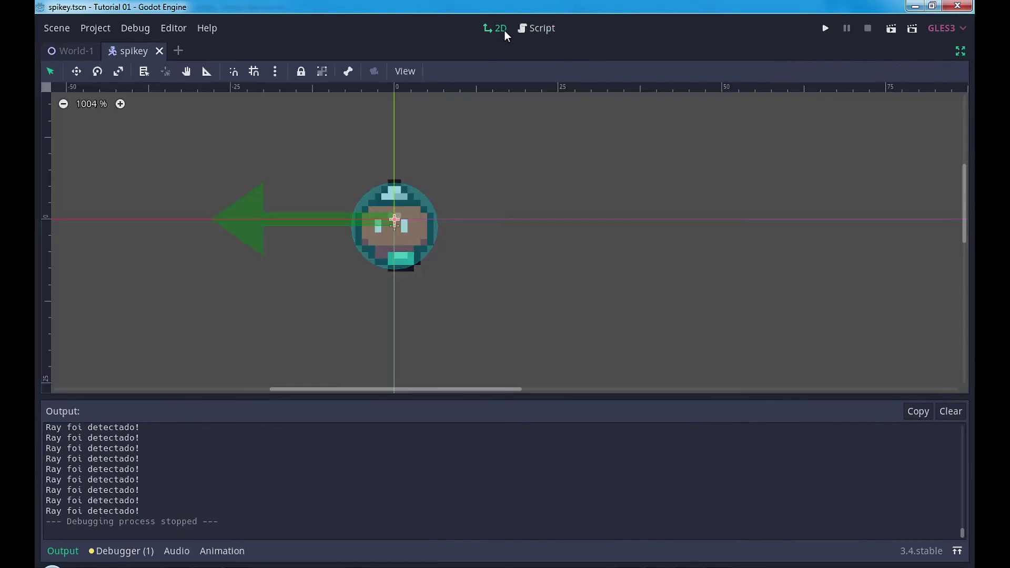
pyautogui.click(959, 51)
pyautogui.click(124, 162)
pyautogui.click(873, 187)
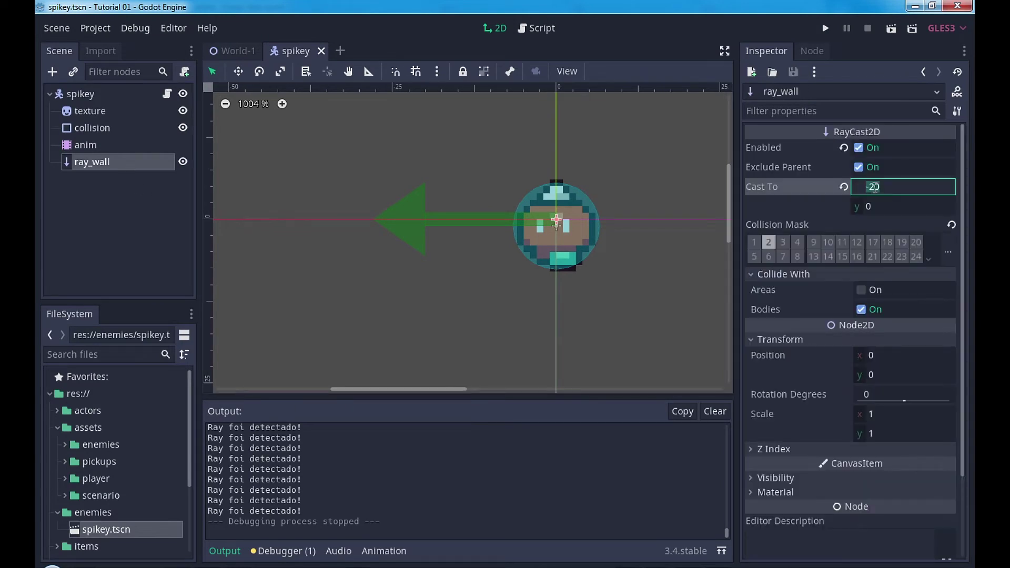
pyautogui.press('BackSpace')
pyautogui.press('BackSpace')
pyautogui.press('Return')
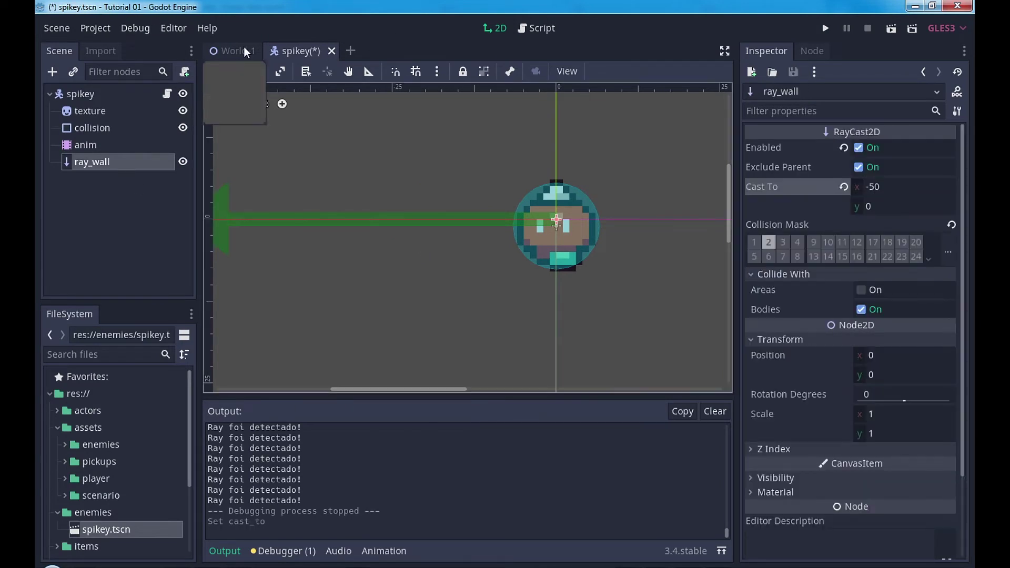
# Step: In World-1, drag spikey right along the ground to 178, 137 and save the scene
pyautogui.hotkey('ctrl', 'Tab')
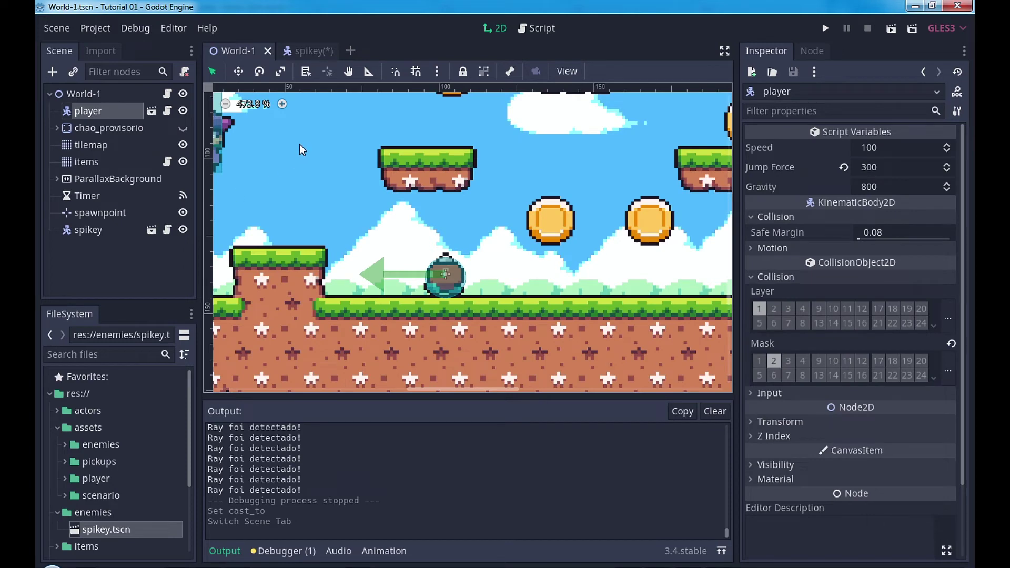
pyautogui.click(112, 226)
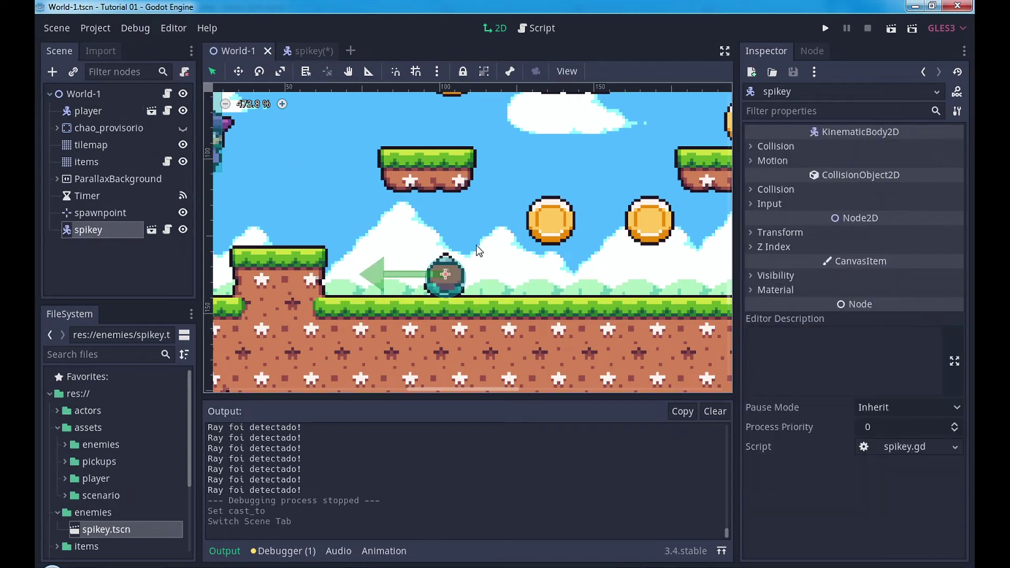
pyautogui.scroll(-1, 476, 246)
pyautogui.click(238, 71)
pyautogui.moveTo(462, 268); pyautogui.dragTo(557, 269)
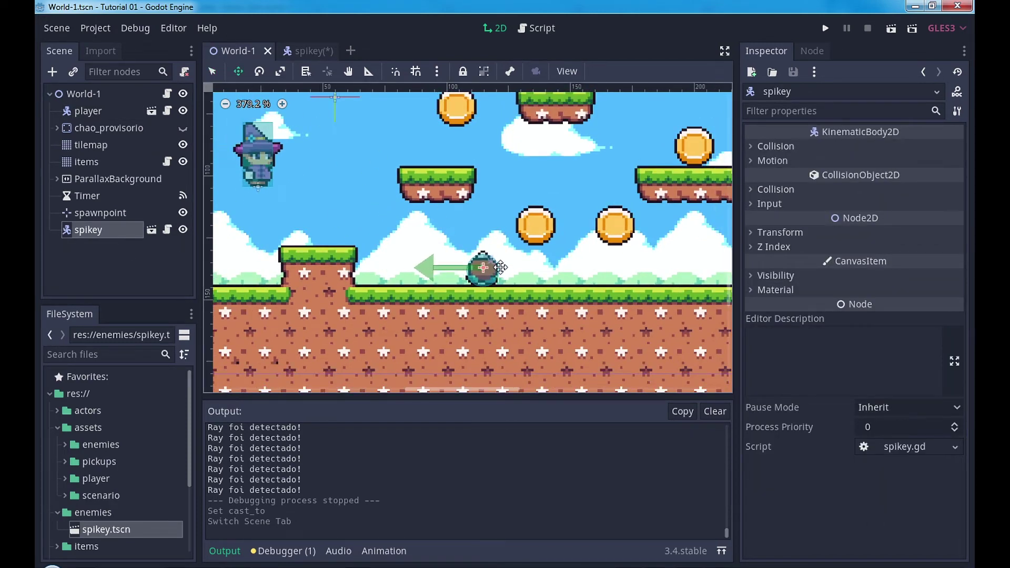
pyautogui.click(318, 50)
pyautogui.click(252, 49)
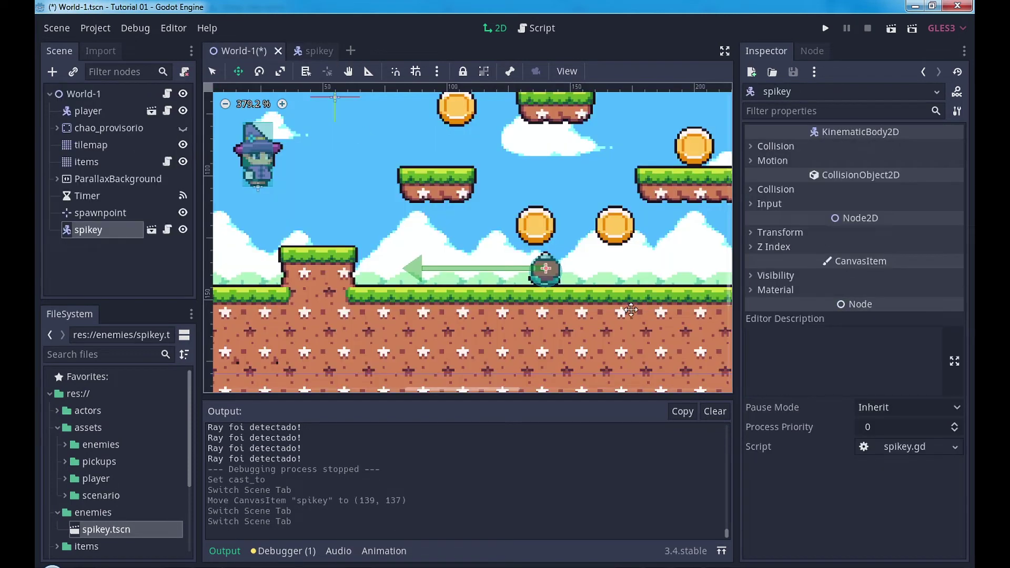
pyautogui.moveTo(558, 274); pyautogui.dragTo(637, 275)
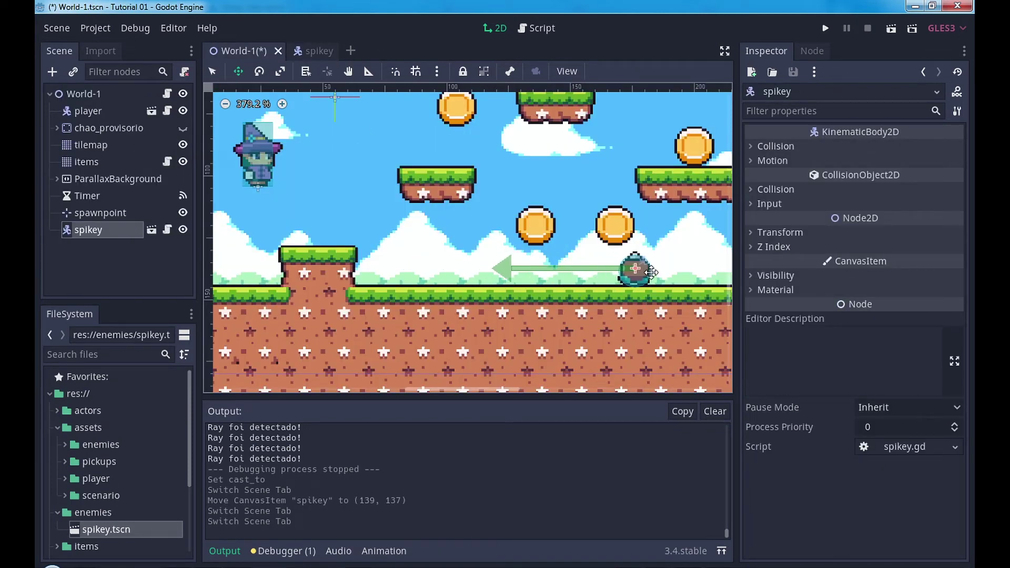
pyautogui.hotkey('ctrl', 's')
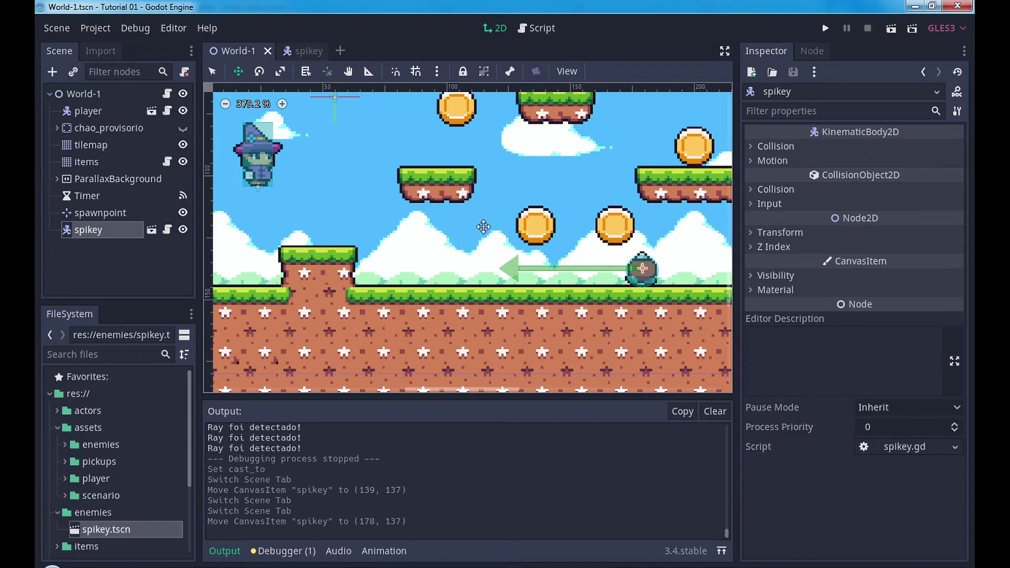
# Step: Run the game to watch spikey patrol, stop it with F8, and return to the scripts
pyautogui.click(825, 30)
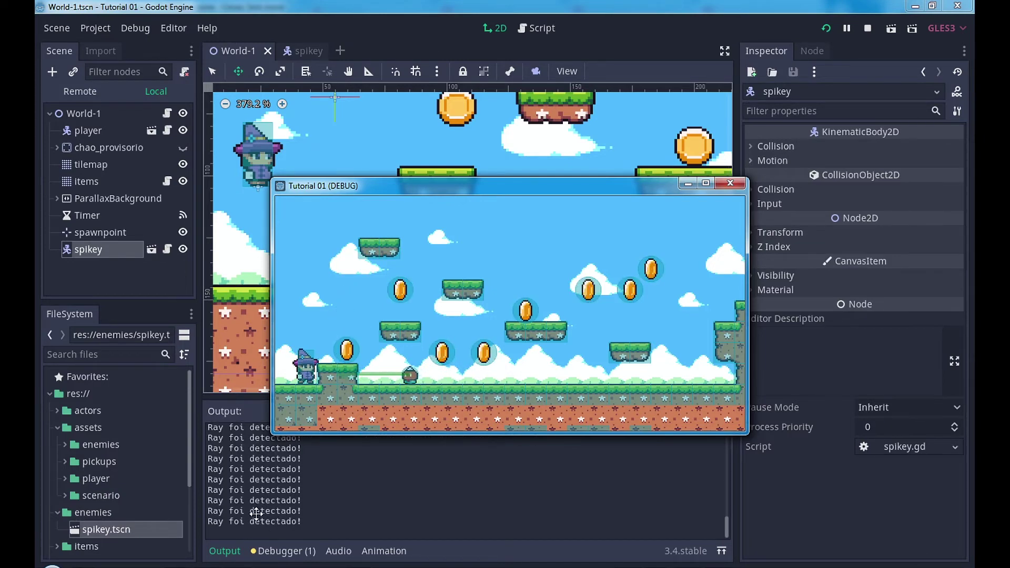
pyautogui.press('F8')
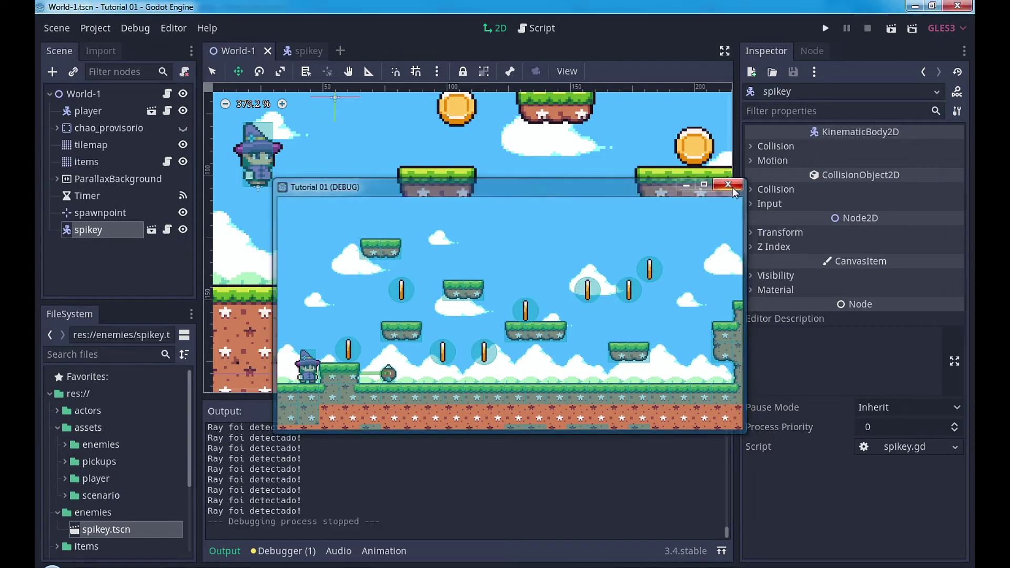
pyautogui.click(553, 29)
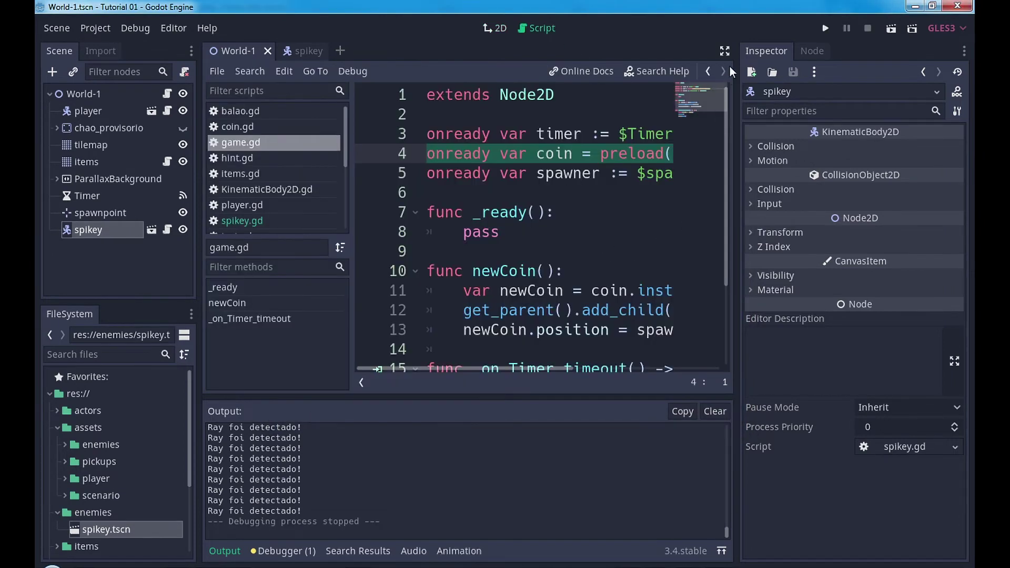
# Step: Open spikey.gd full-width and select the print statement on line 14
pyautogui.click(246, 220)
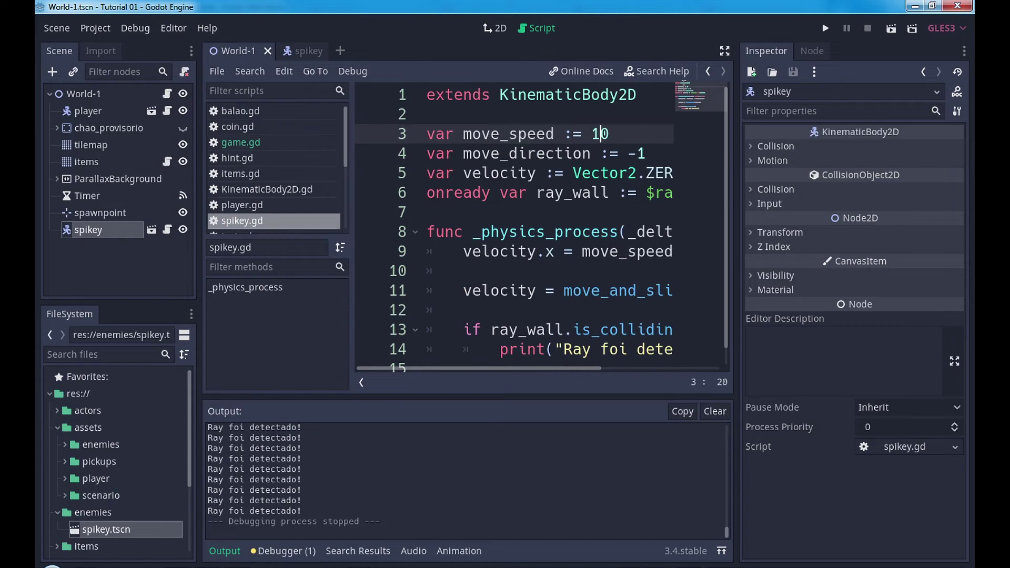
pyautogui.click(725, 51)
pyautogui.scroll(-1, 518, 321)
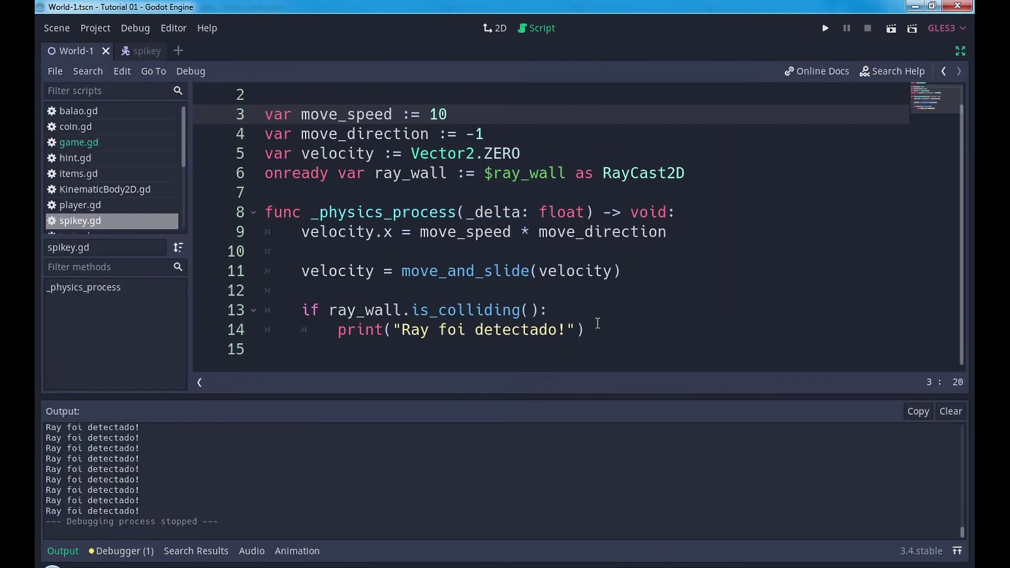
pyautogui.moveTo(597, 323); pyautogui.dragTo(338, 330)
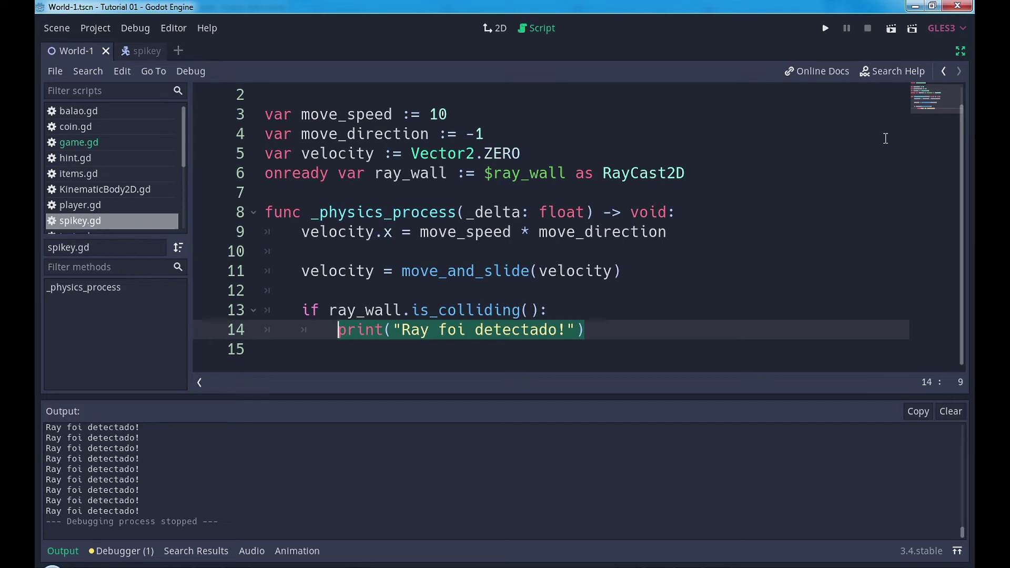
pyautogui.click(960, 50)
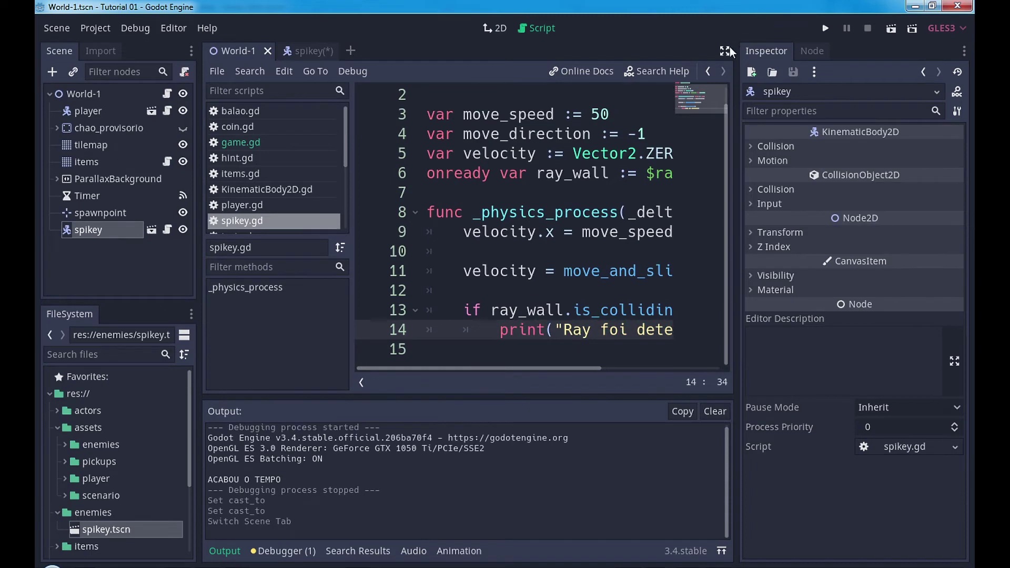
# Step: Replace the print statement with move_direction *= -1
pyautogui.click(725, 50)
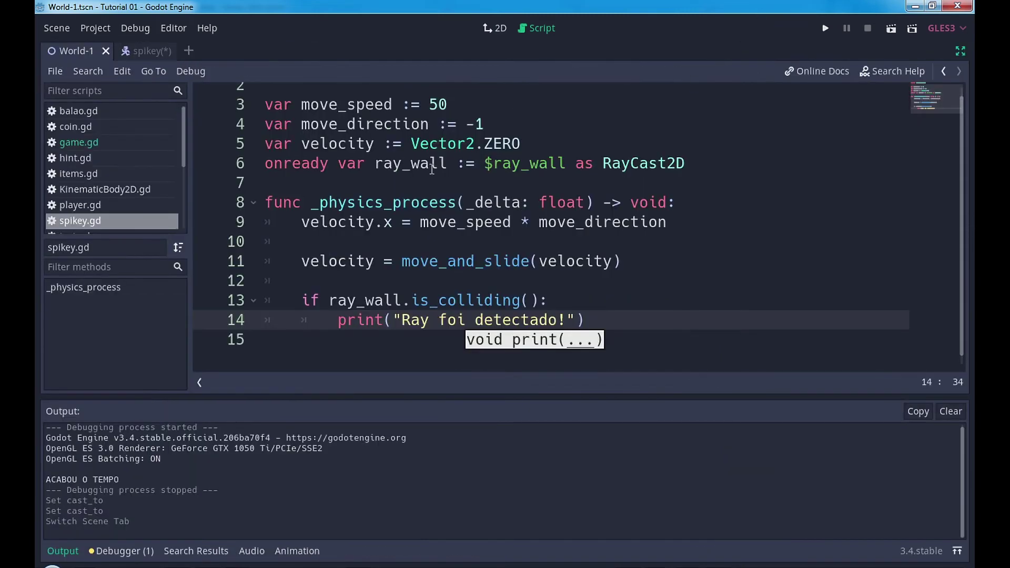
pyautogui.write('")')
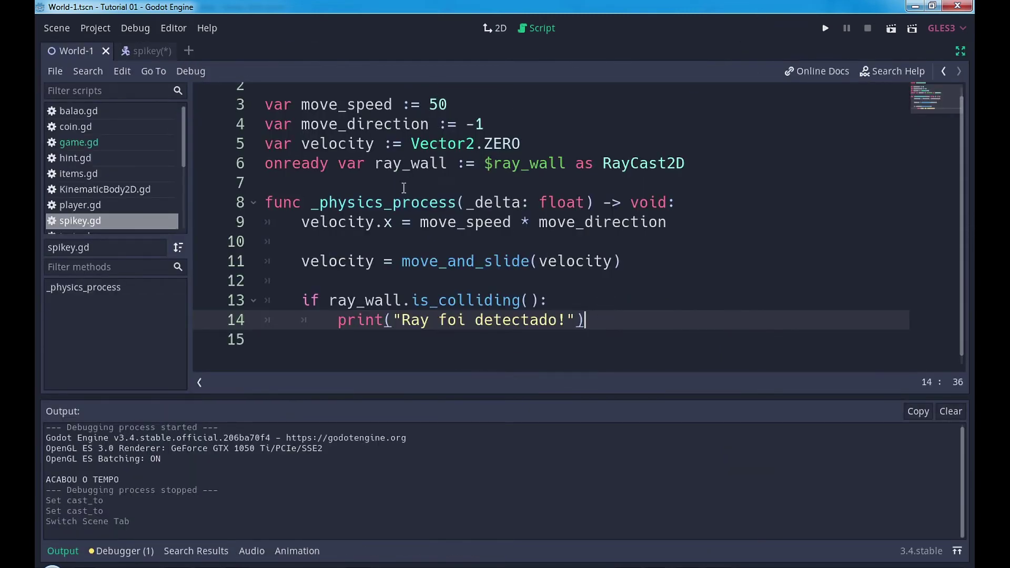
pyautogui.hotkey('shift', 'Home')
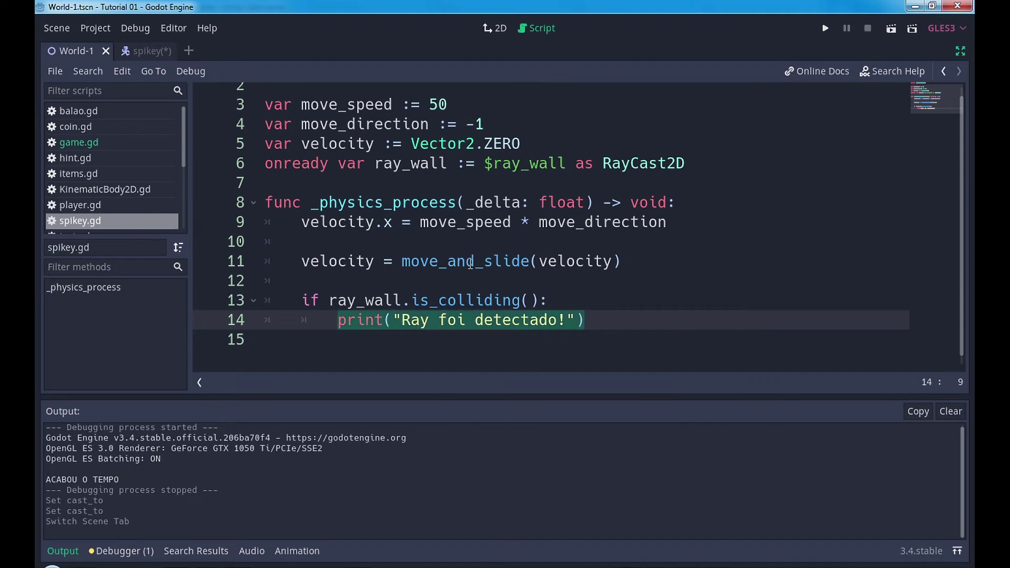
pyautogui.write('move_')
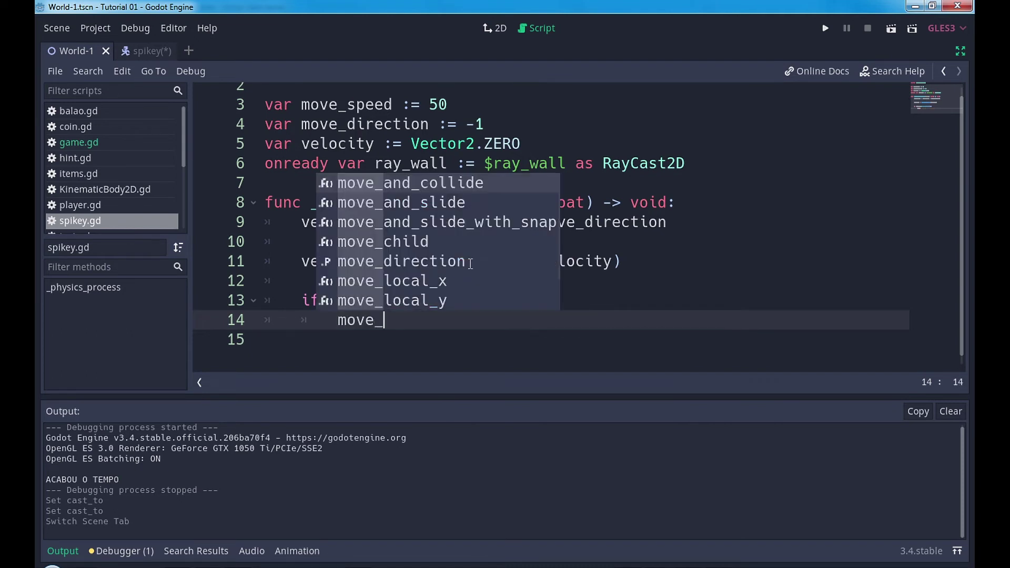
pyautogui.write('d')
pyautogui.press('Return')
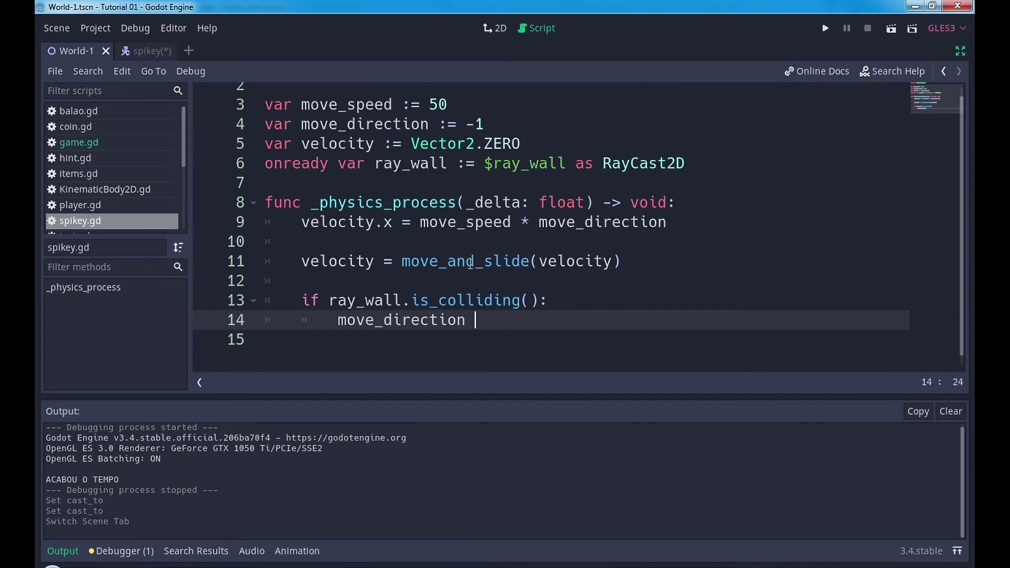
pyautogui.write('*= -1')
# Step: Type a stray '-1 * -1 = 1' note on a new line, then delete it and save
pyautogui.press('Return')
pyautogui.write('-1 ')
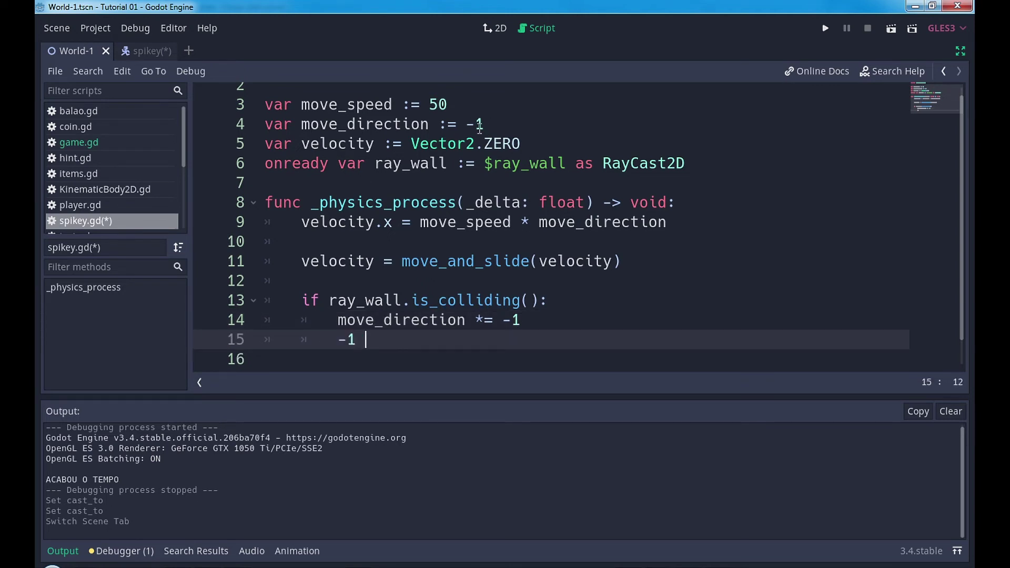
pyautogui.write('* -1 =')
pyautogui.write(' 1')
pyautogui.hotkey('shift', 'Home')
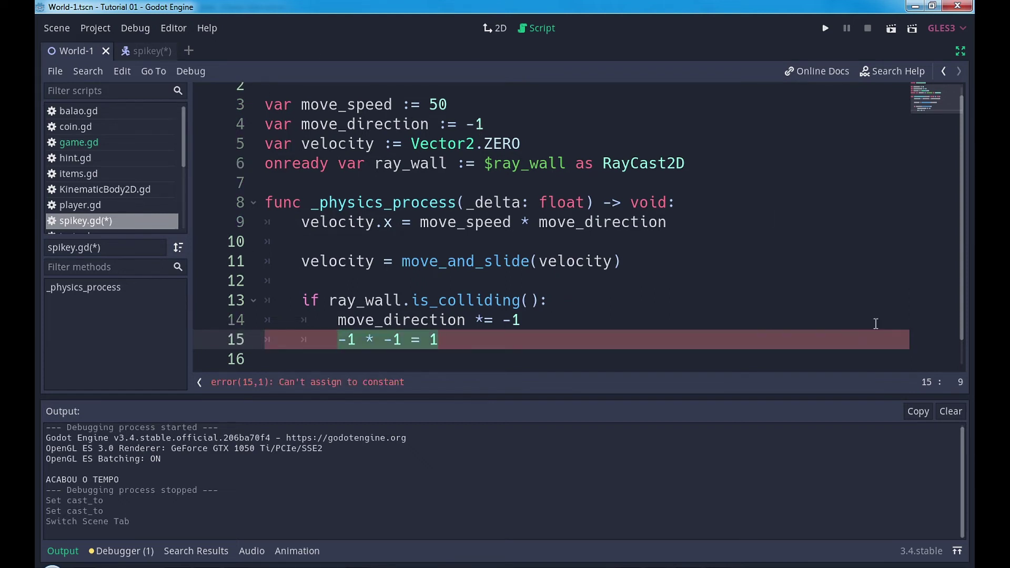
pyautogui.hotkey('shift', 'Home')
pyautogui.press('BackSpace')
pyautogui.press('BackSpace')
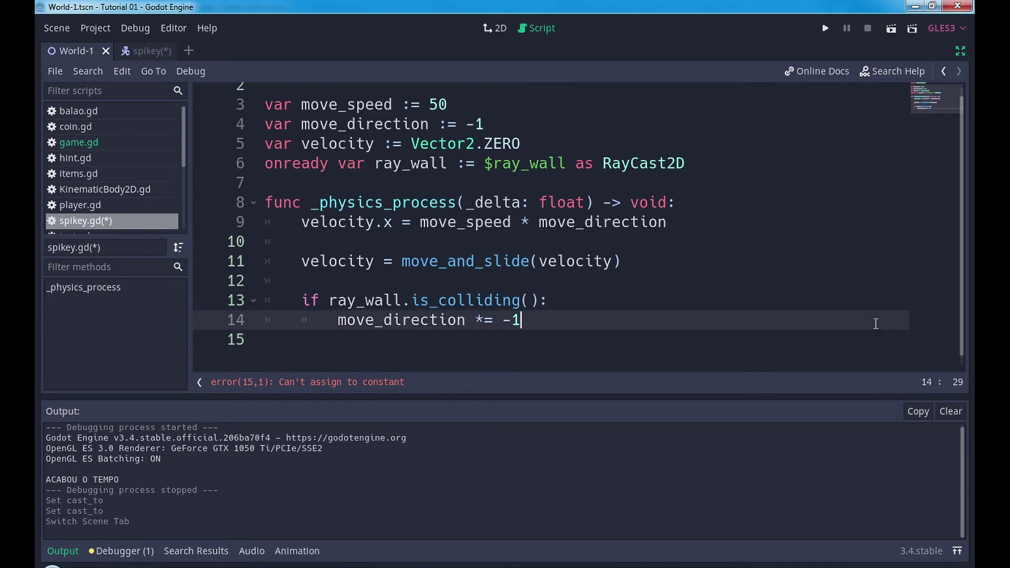
pyautogui.hotkey('ctrl', 's')
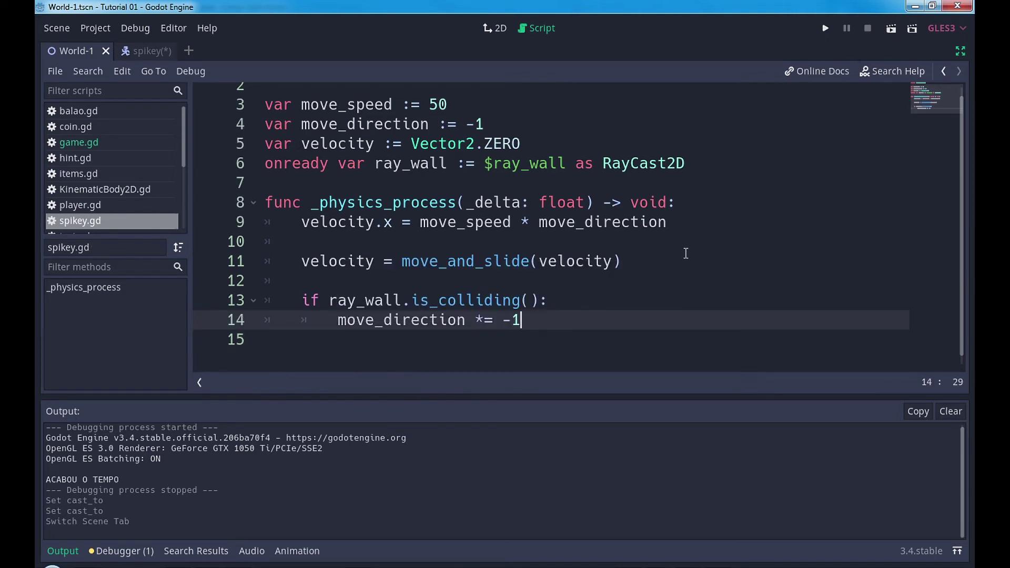
# Step: Add print(move_direction) on the line below the direction flip
pyautogui.press('Return')
pyautogui.write('print(')
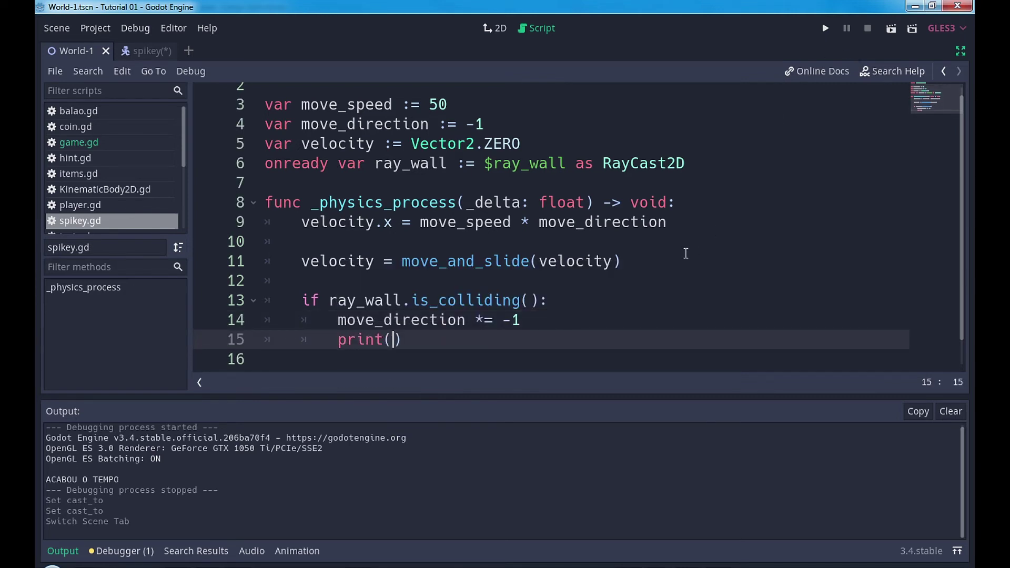
pyautogui.write('moi')
pyautogui.press('BackSpace')
pyautogui.write('v')
pyautogui.press('Down')
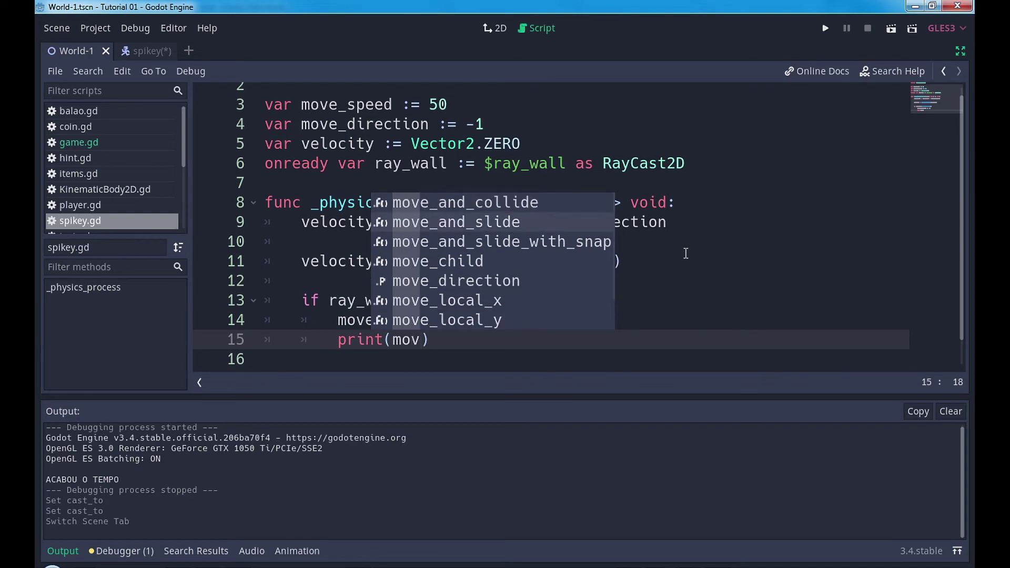
pyautogui.press('Down')
pyautogui.press('Down')
pyautogui.press('Down')
pyautogui.press('Return')
# Step: Run the game to watch Output alternate between -1 and 1, then stop it and restore the docks
pyautogui.click(825, 28)
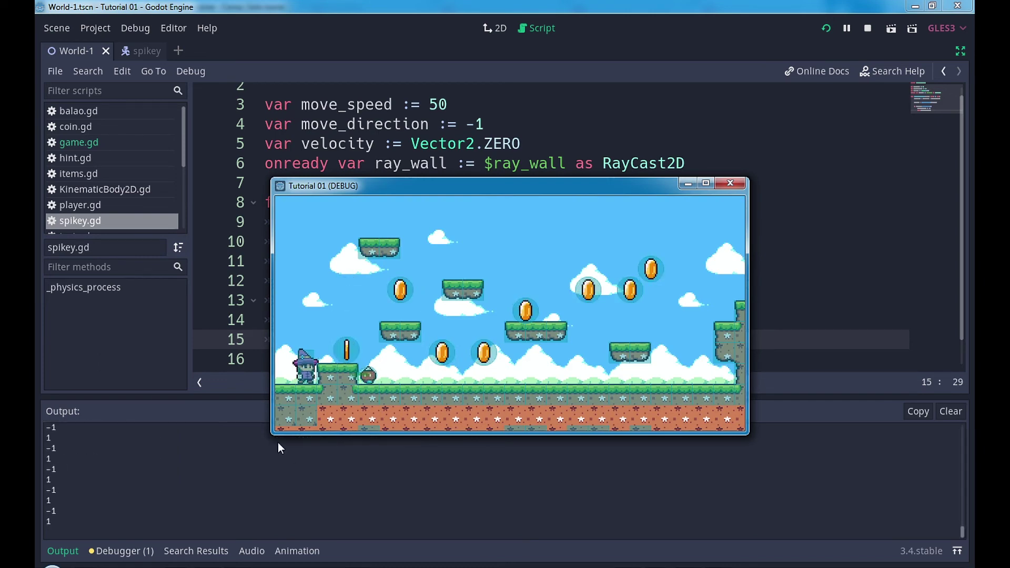
pyautogui.click(730, 183)
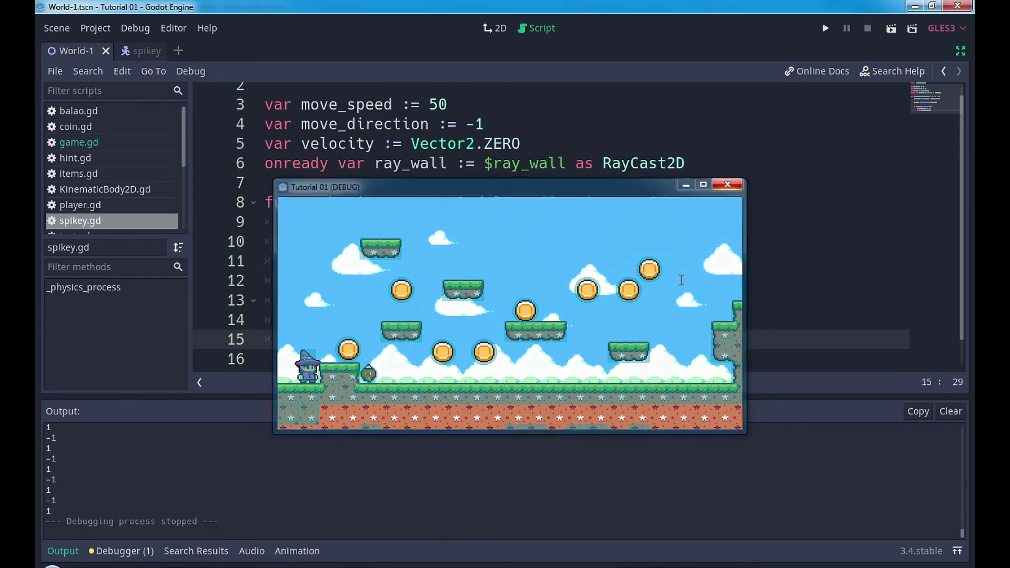
pyautogui.click(960, 51)
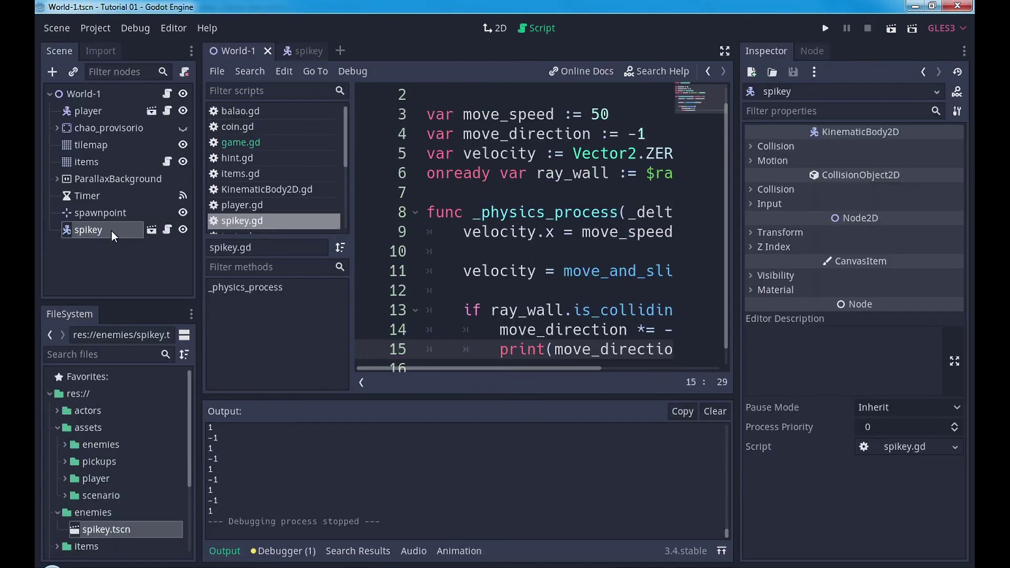
# Step: In spikey.tscn, set ray_wall's x scale to -1 to see the ray flip, then reset it to 1
pyautogui.click(284, 51)
pyautogui.click(119, 169)
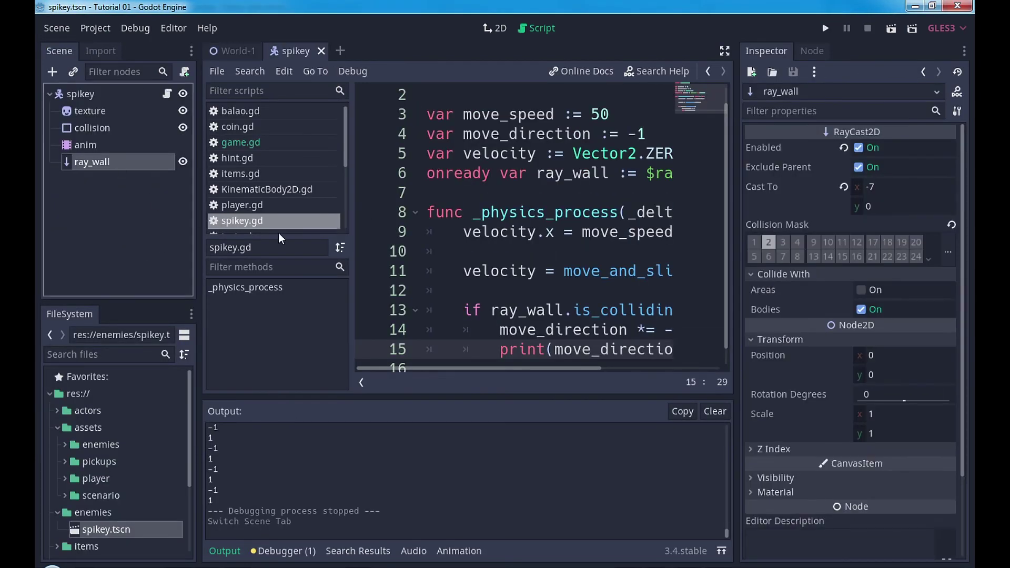
pyautogui.click(501, 29)
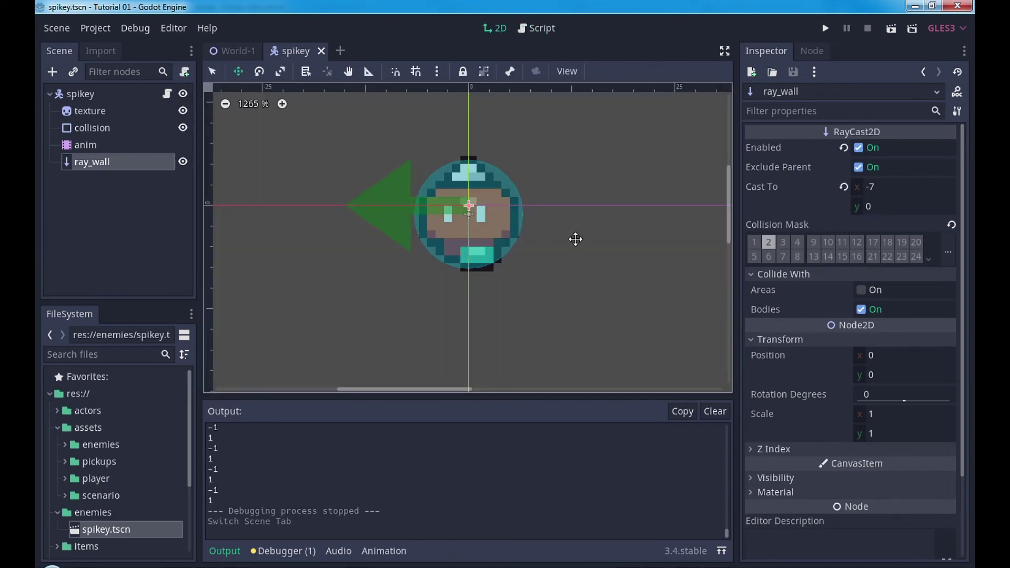
pyautogui.click(873, 415)
pyautogui.write('-')
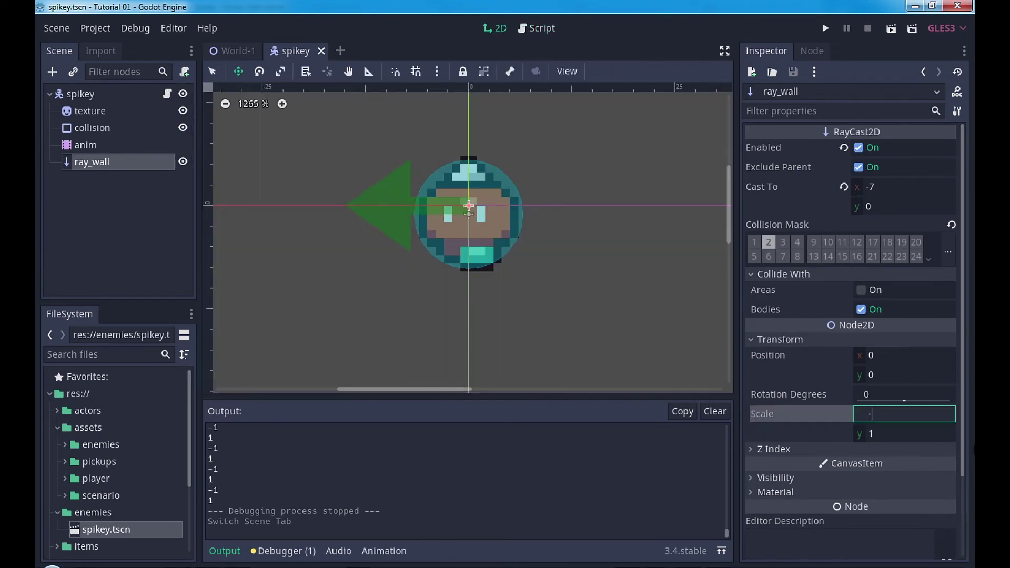
pyautogui.write('1')
pyautogui.press('Return')
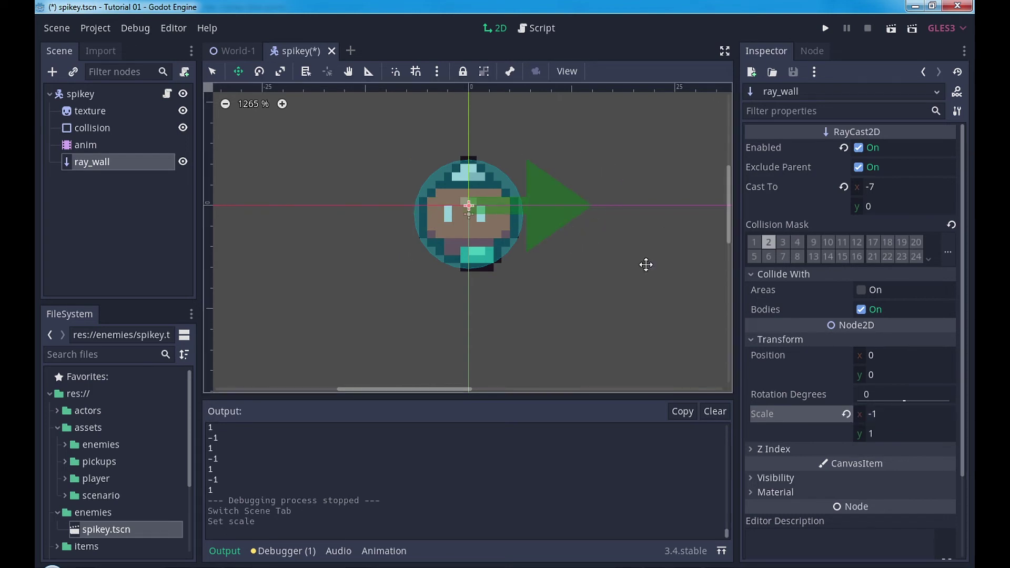
pyautogui.click(845, 415)
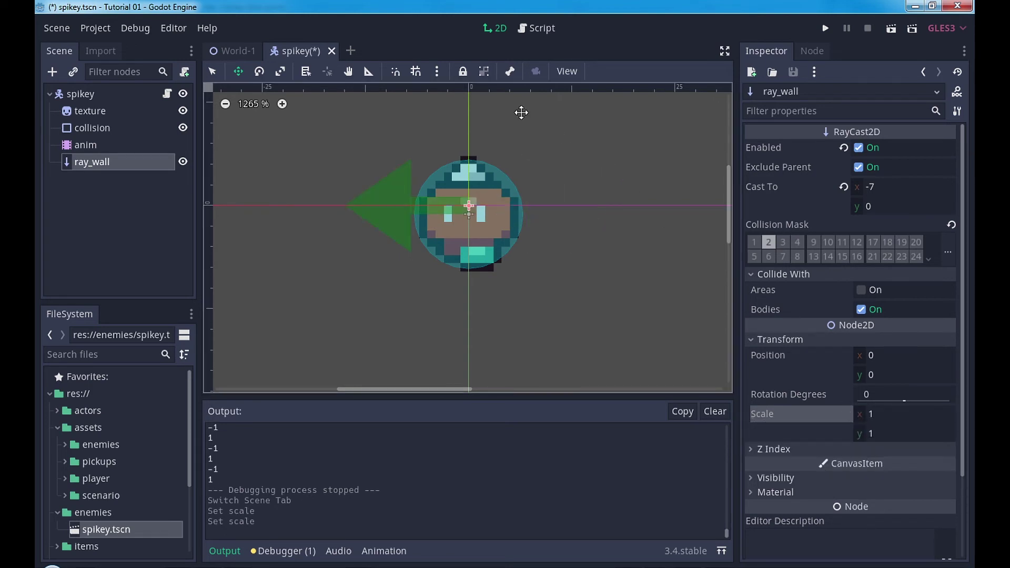
# Step: Return to spikey.gd full-width with the caret at the end of line 15
pyautogui.click(523, 28)
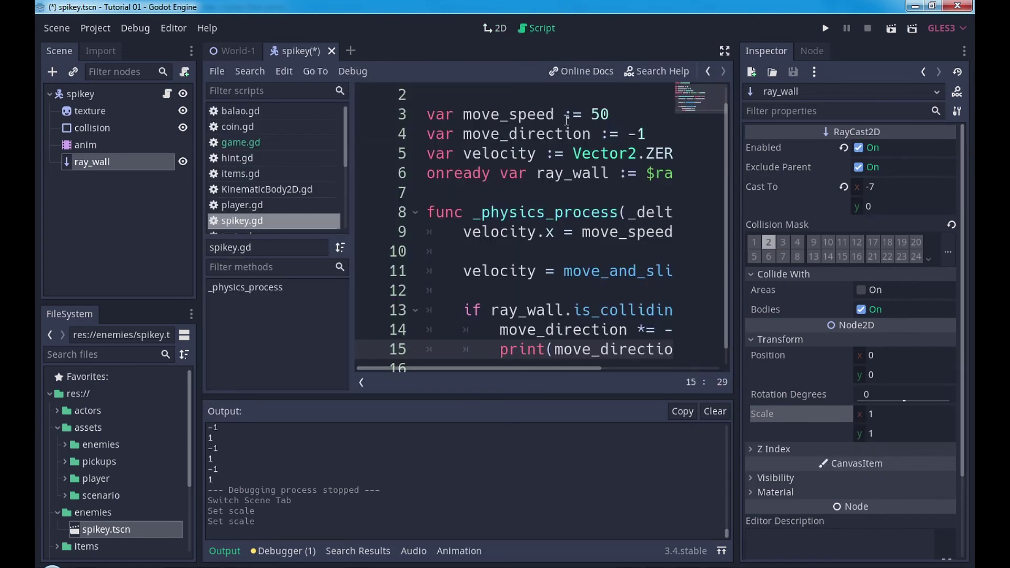
pyautogui.click(728, 51)
pyautogui.click(552, 351)
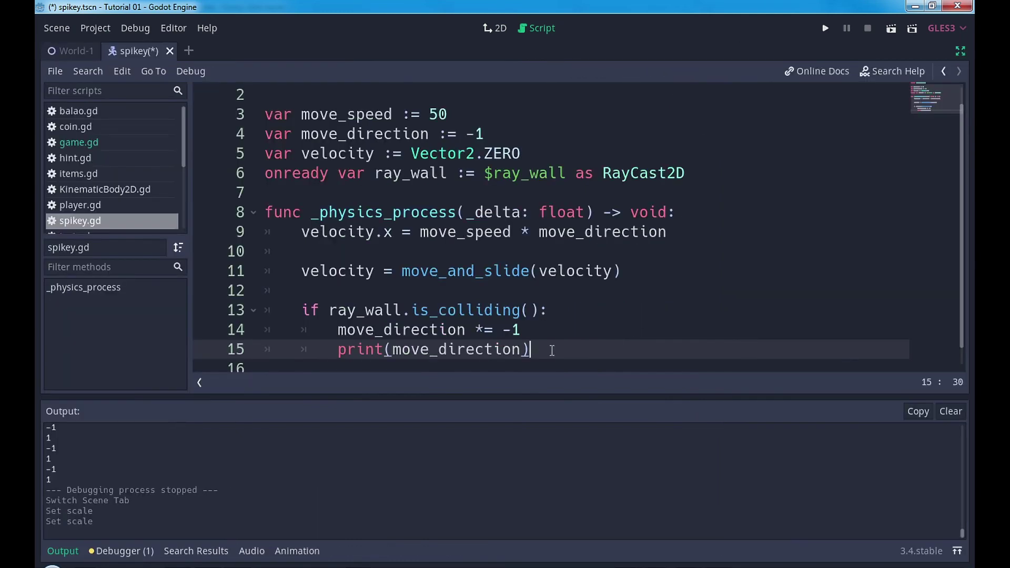
# Step: Replace the print line with ray_wall.scale.x *= -1 and run the game to test it
pyautogui.hotkey('shift', 'Home')
pyautogui.write('ray')
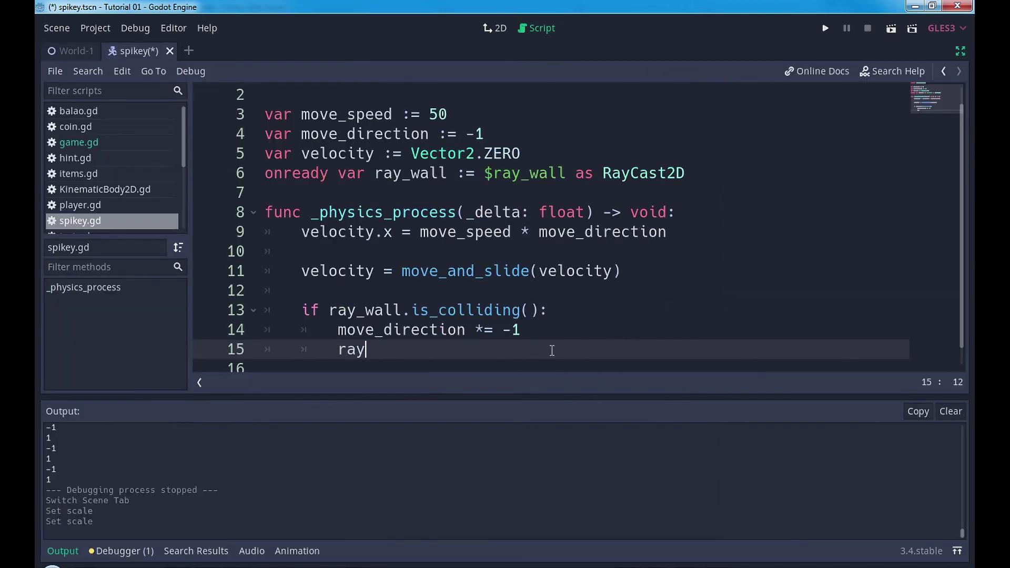
pyautogui.press('Return')
pyautogui.write('scale.x *= -1')
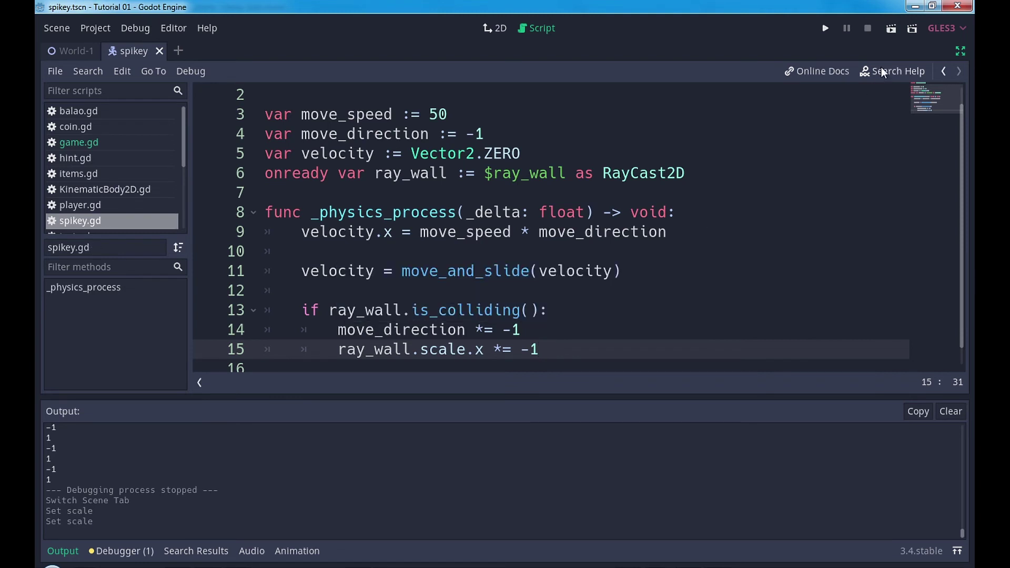
pyautogui.click(826, 29)
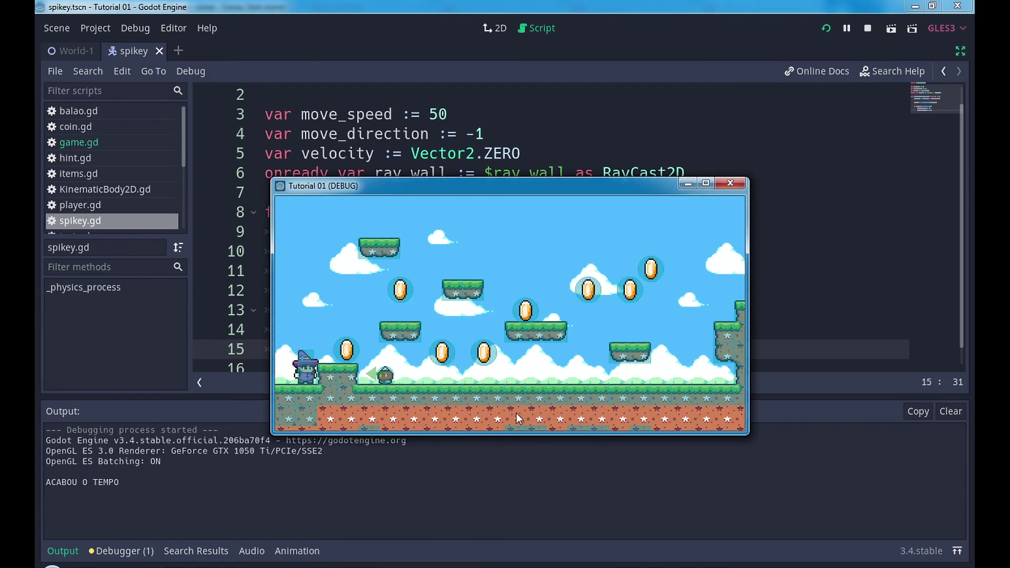
# Step: Stop the running game and turn off Debug > Visible Collision Shapes
pyautogui.click(736, 183)
pyautogui.click(135, 28)
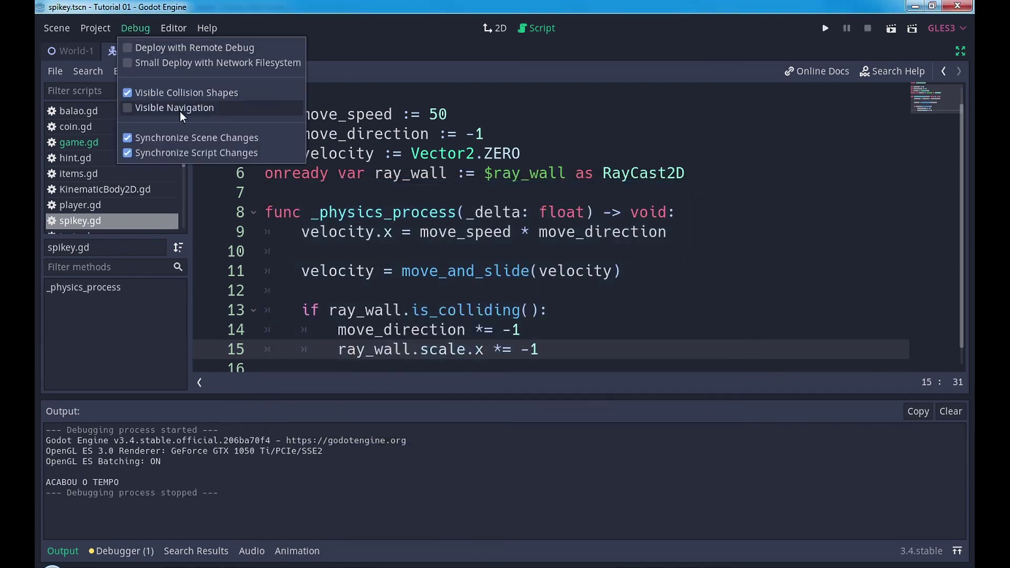
pyautogui.click(135, 96)
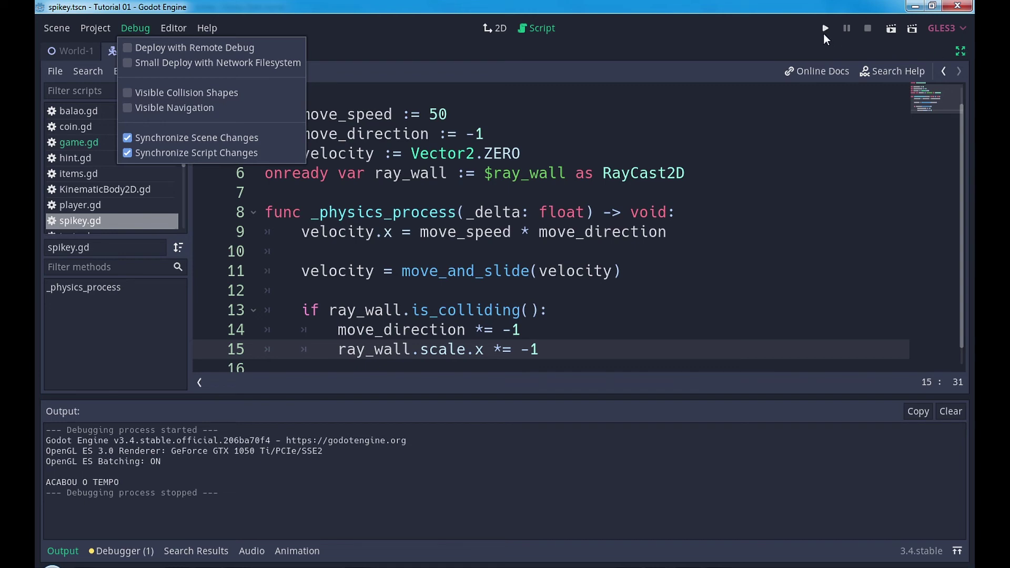
# Step: Rerun the game to watch spikey patrol without collision outlines, then close it
pyautogui.click(824, 33)
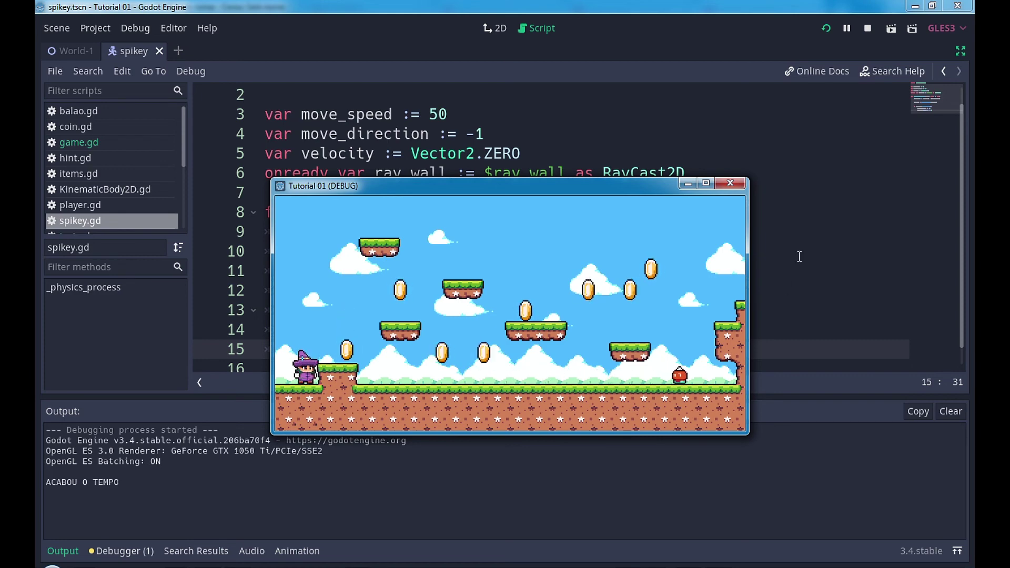
pyautogui.click(736, 184)
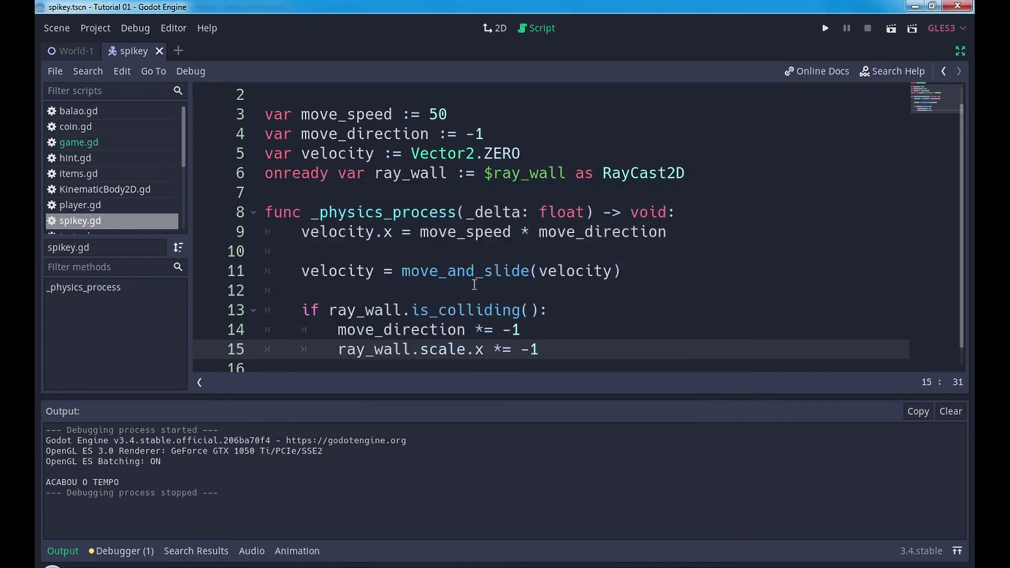
pyautogui.click(463, 293)
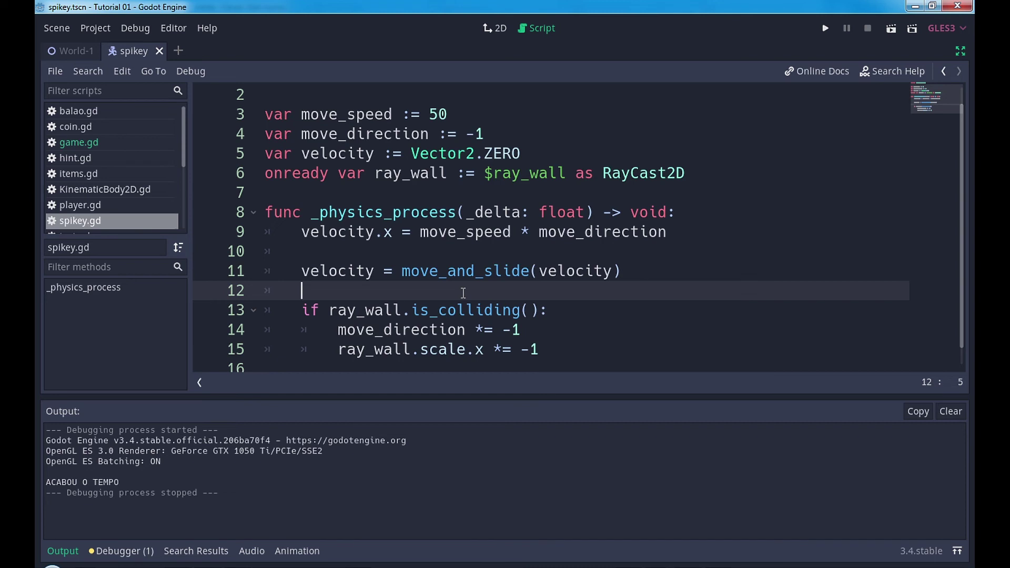
# Step: Start a new line 13 reading $texture.flip_h above the wall-collision check in spikey.gd
pyautogui.press('Return')
pyautogui.press('Return')
pyautogui.press('Up')
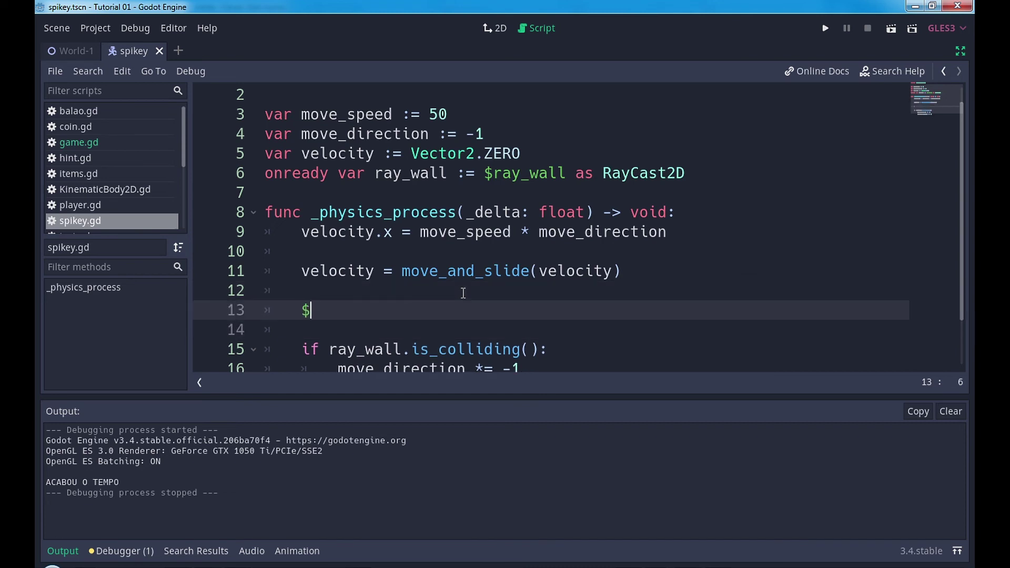
pyautogui.write('te')
pyautogui.press('Return')
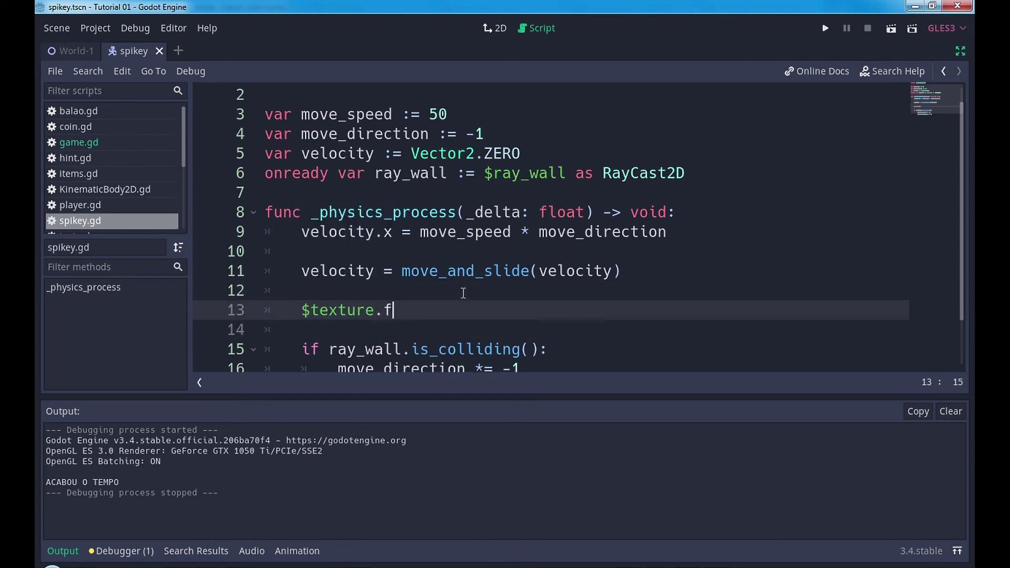
pyautogui.write('lip_')
pyautogui.press('Return')
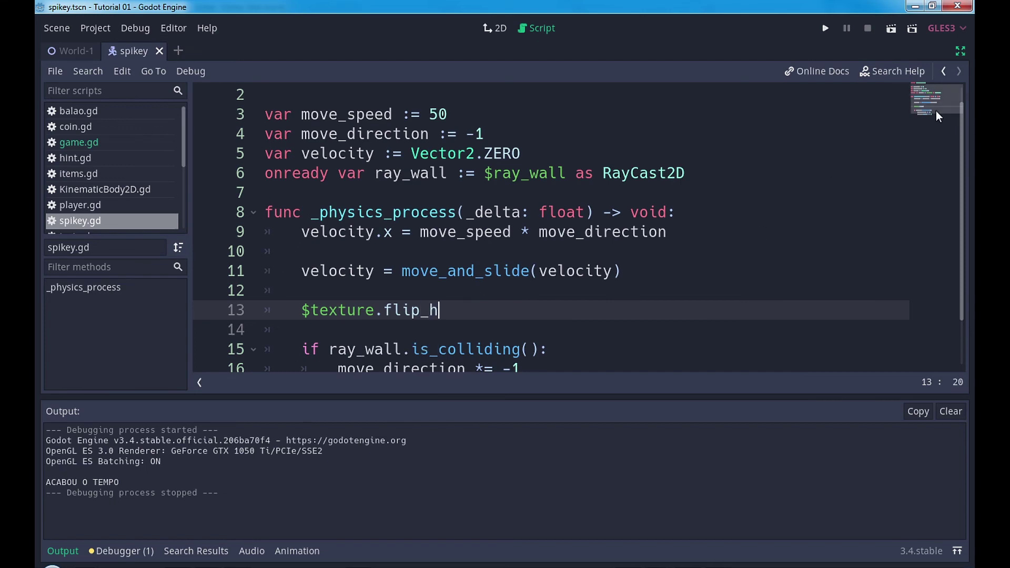
pyautogui.click(960, 51)
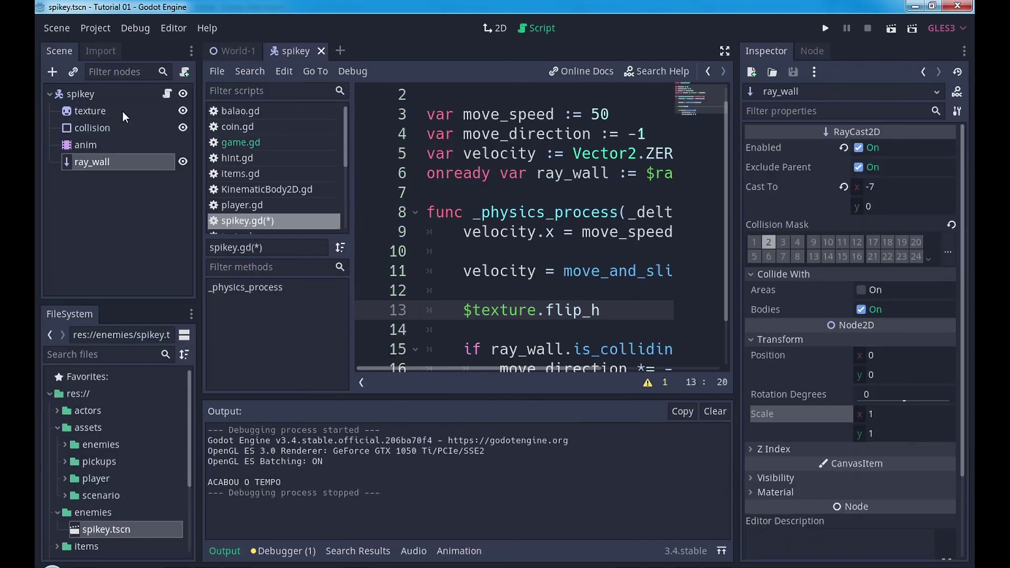
# Step: Preview Flip H on the texture sprite in the Inspector, leave it off, and return to spikey.gd
pyautogui.click(92, 111)
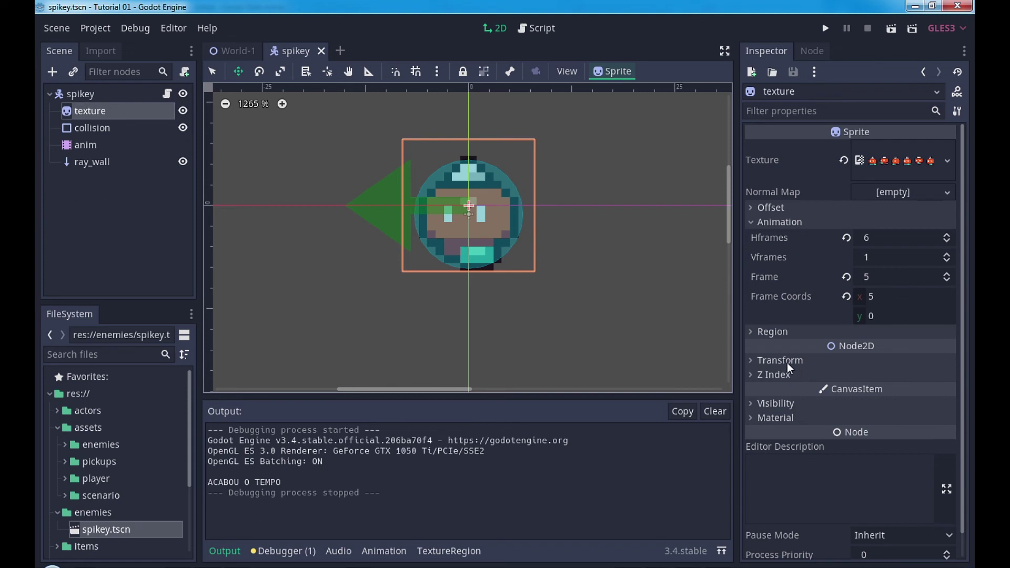
pyautogui.click(775, 210)
pyautogui.click(860, 282)
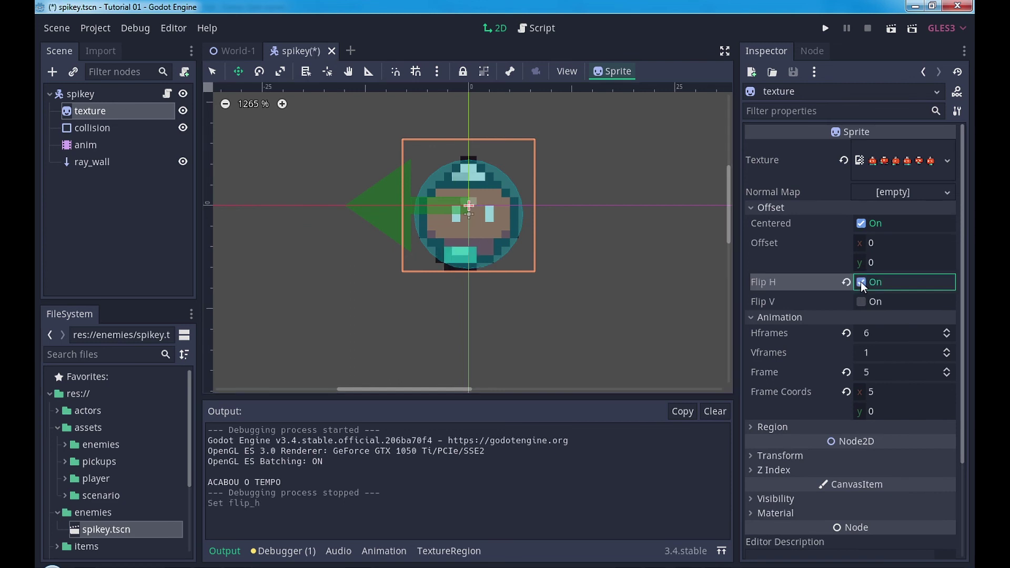
pyautogui.click(860, 282)
pyautogui.click(860, 282)
pyautogui.click(861, 282)
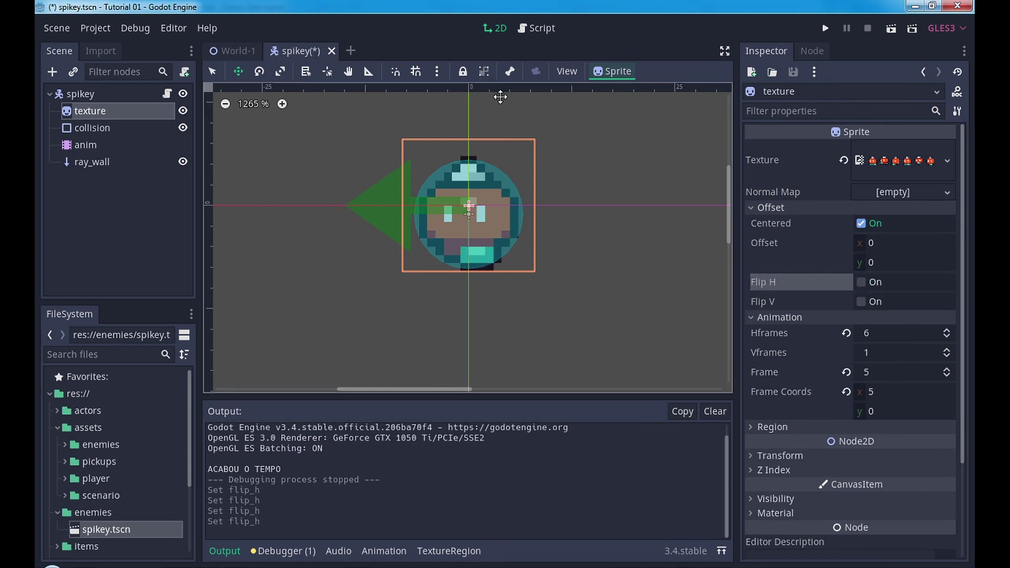
pyautogui.click(539, 28)
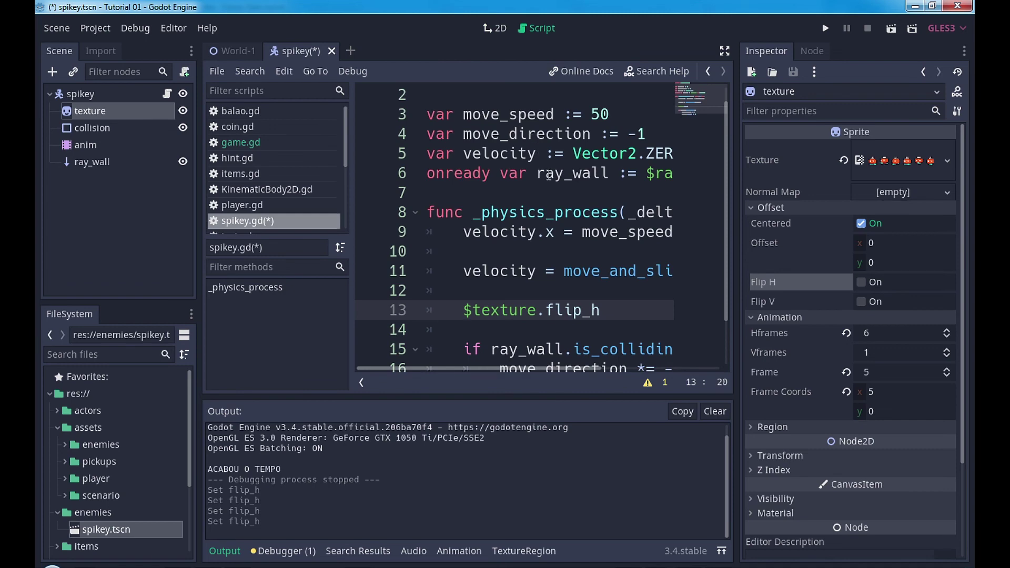
pyautogui.click(724, 51)
pyautogui.write('= move_')
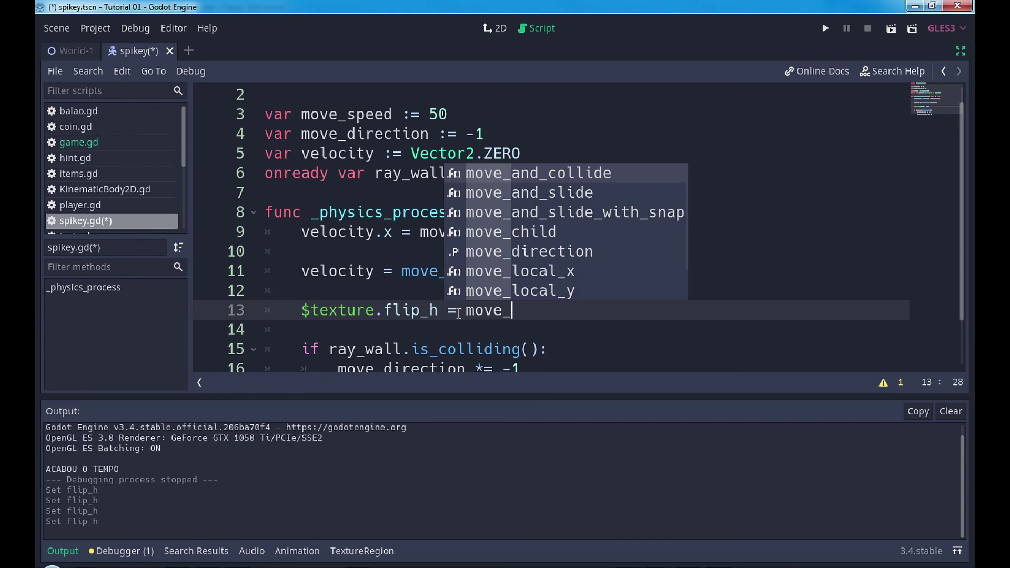
# Step: Complete line 13 as $texture.flip_h = move_direction == 1 if true else false, then save and run
pyautogui.write('di')
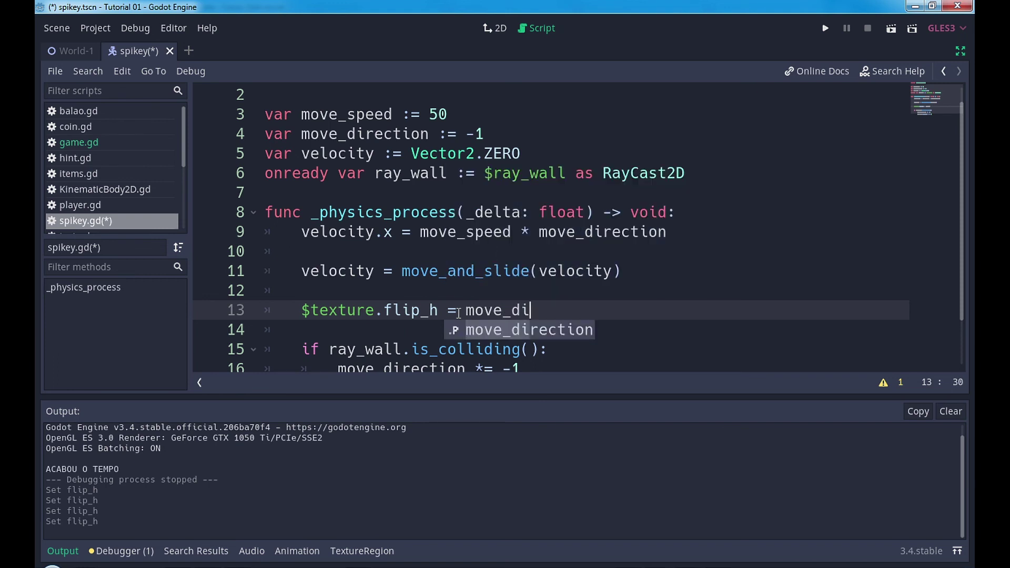
pyautogui.press('Return')
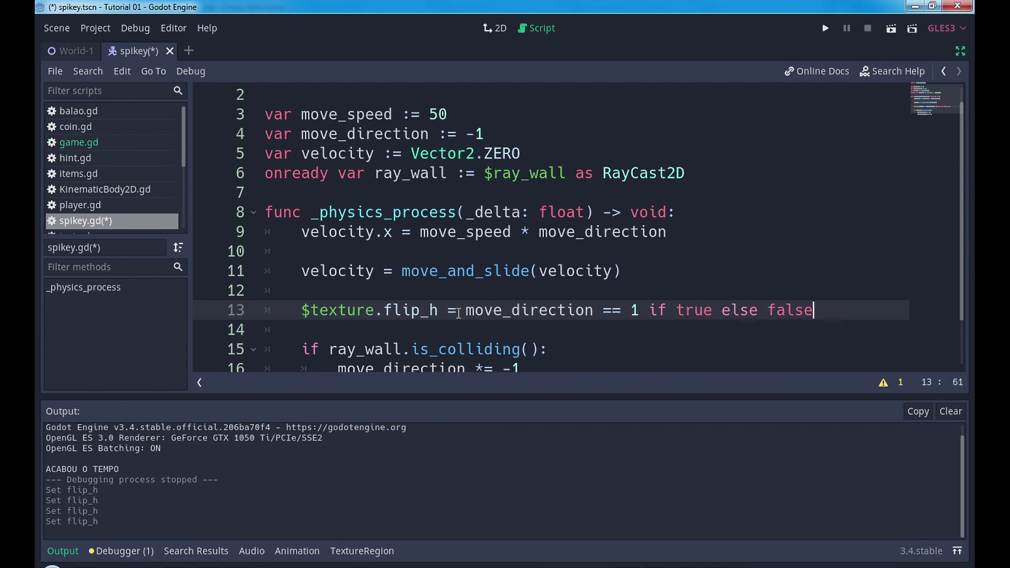
pyautogui.click(828, 28)
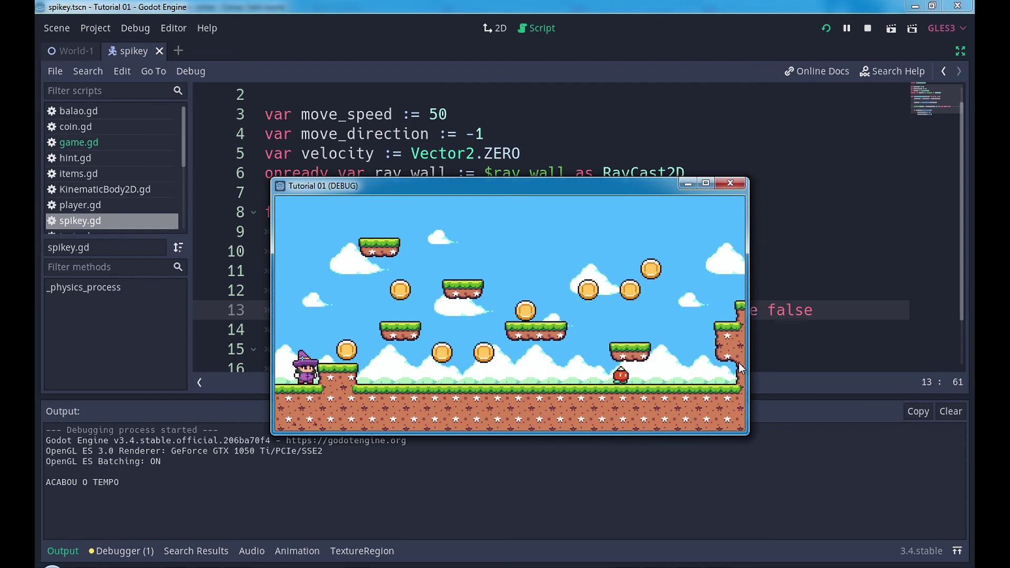
# Step: Jump the wizard across the left, middle and right platforms while spikey patrols below
pyautogui.press('space')
pyautogui.press('Right')
pyautogui.press('space')
pyautogui.press('Right')
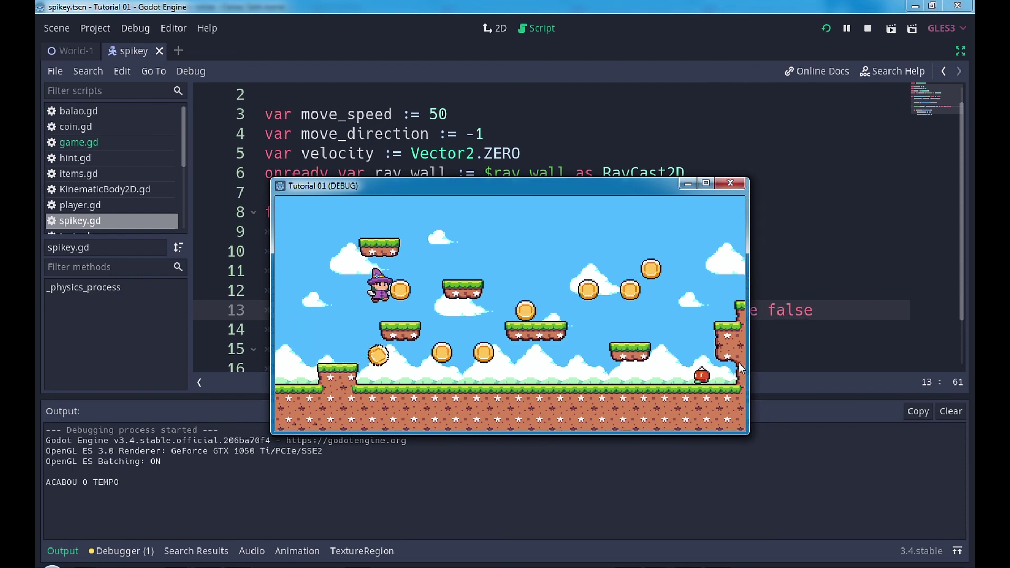
pyautogui.press('space')
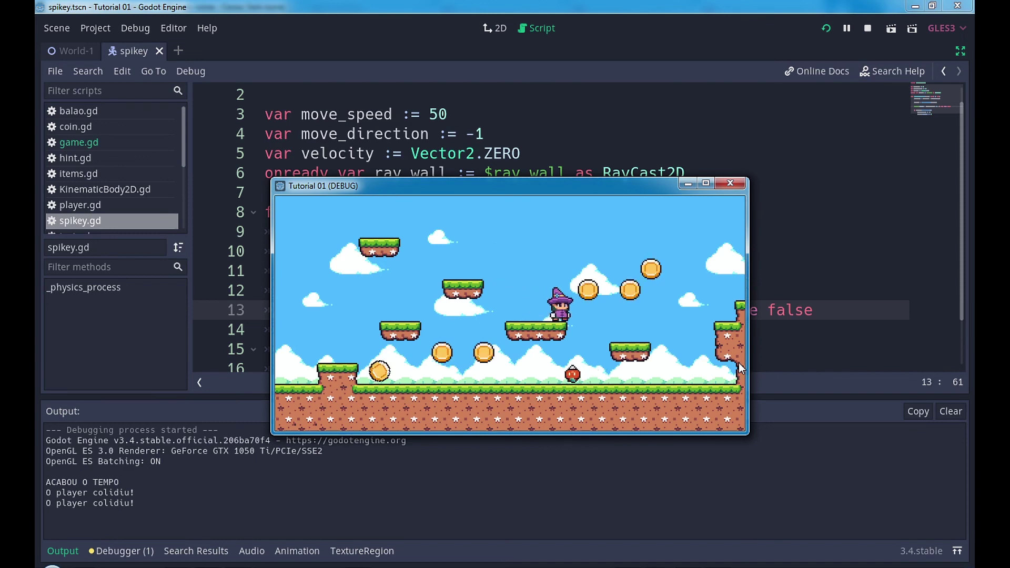
pyautogui.press('space')
pyautogui.press('space')
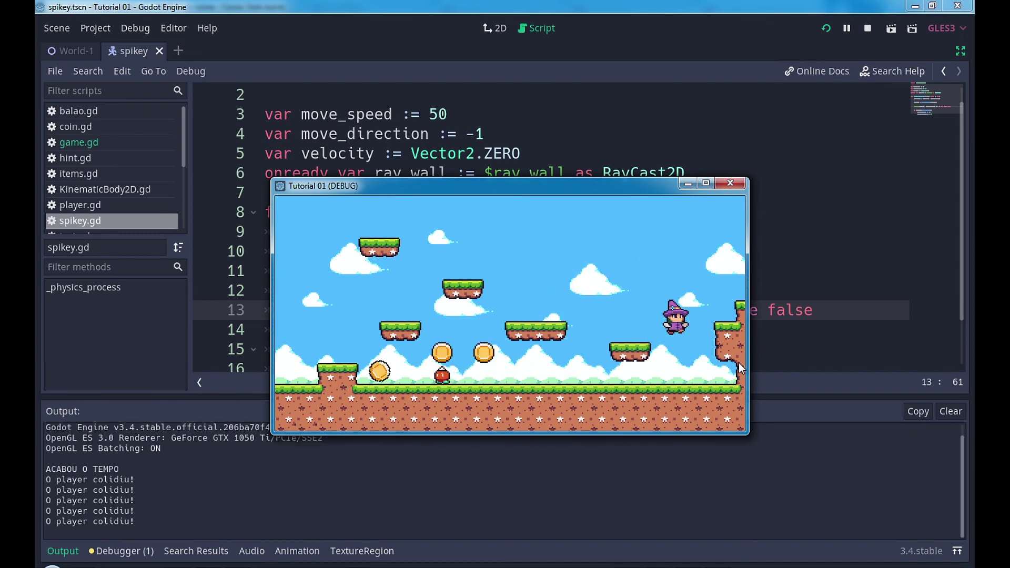
pyautogui.press('Left')
pyautogui.press('space')
pyautogui.press('space')
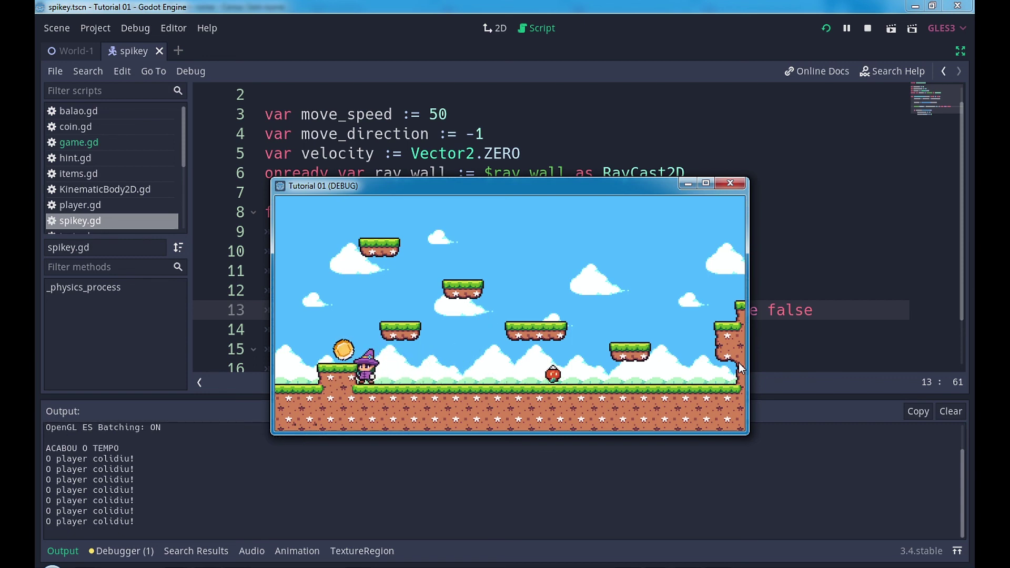
pyautogui.press('space')
pyautogui.press('Right')
pyautogui.press('space')
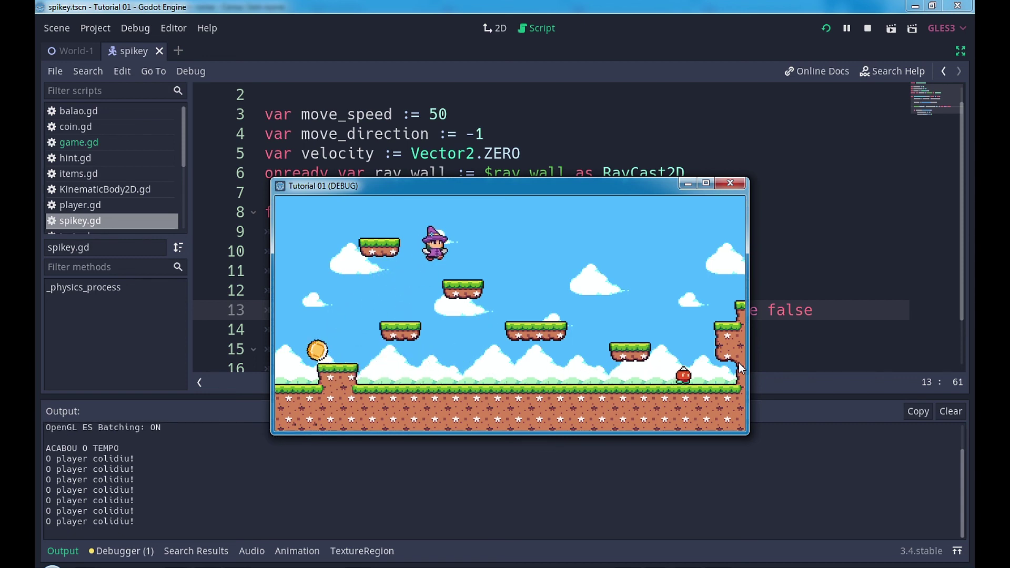
pyautogui.press('space')
# Step: Hop the wizard back left over the lower platforms, then run right across the ground
pyautogui.press('space')
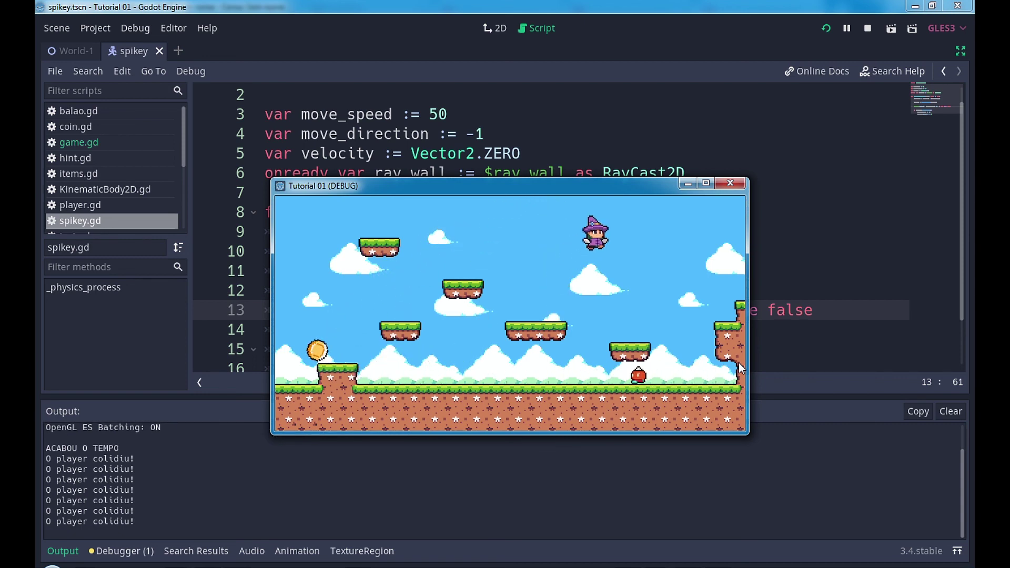
pyautogui.press('space')
pyautogui.press('Left')
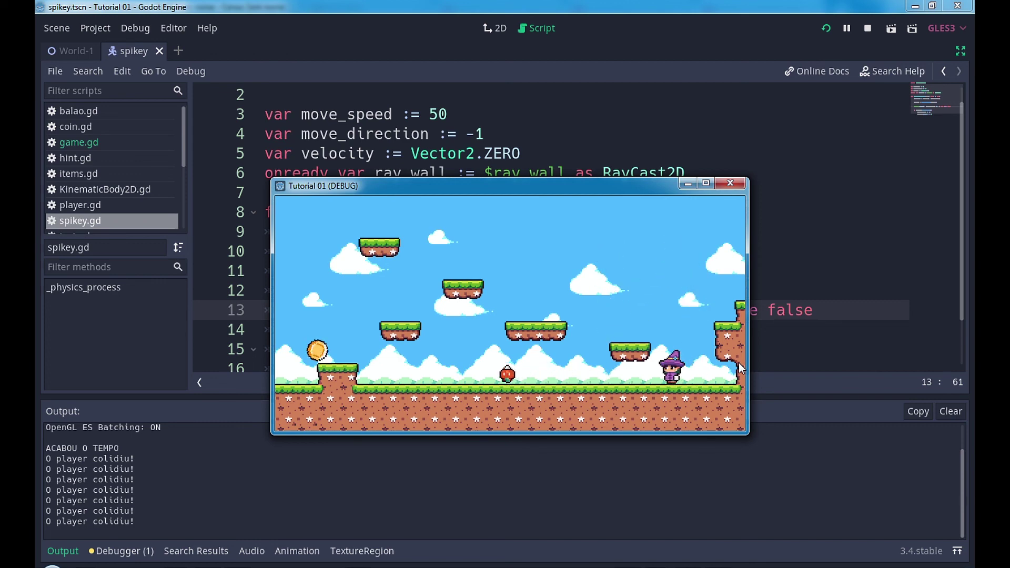
pyautogui.press('space')
pyautogui.press('space')
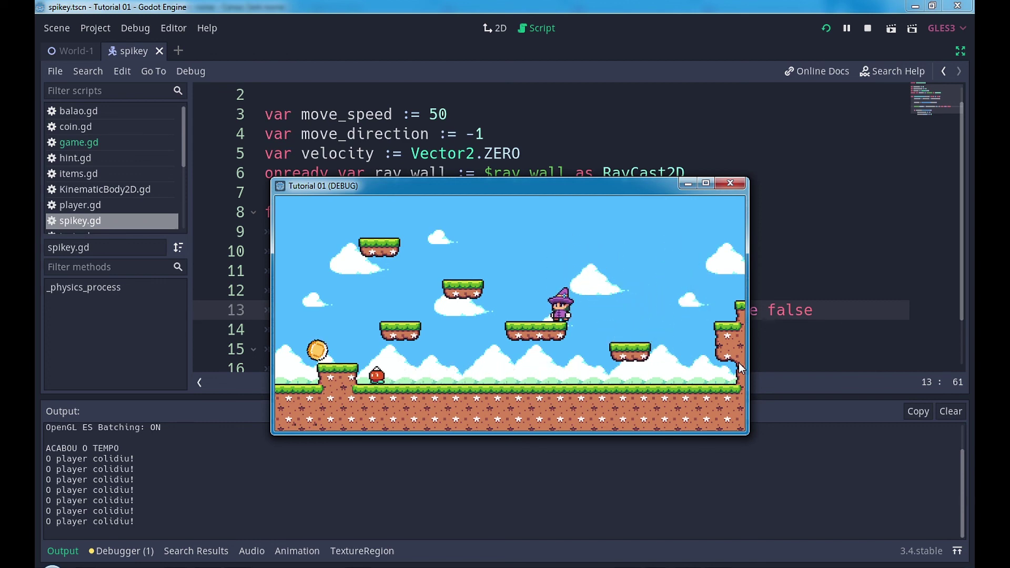
pyautogui.press('space')
pyautogui.press('space')
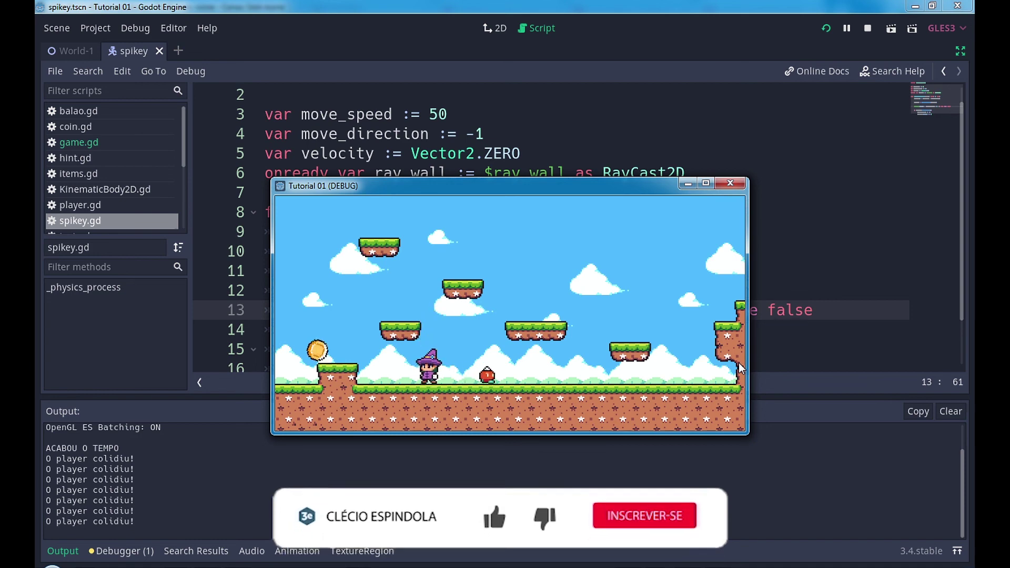
pyautogui.press('space')
pyautogui.press('space')
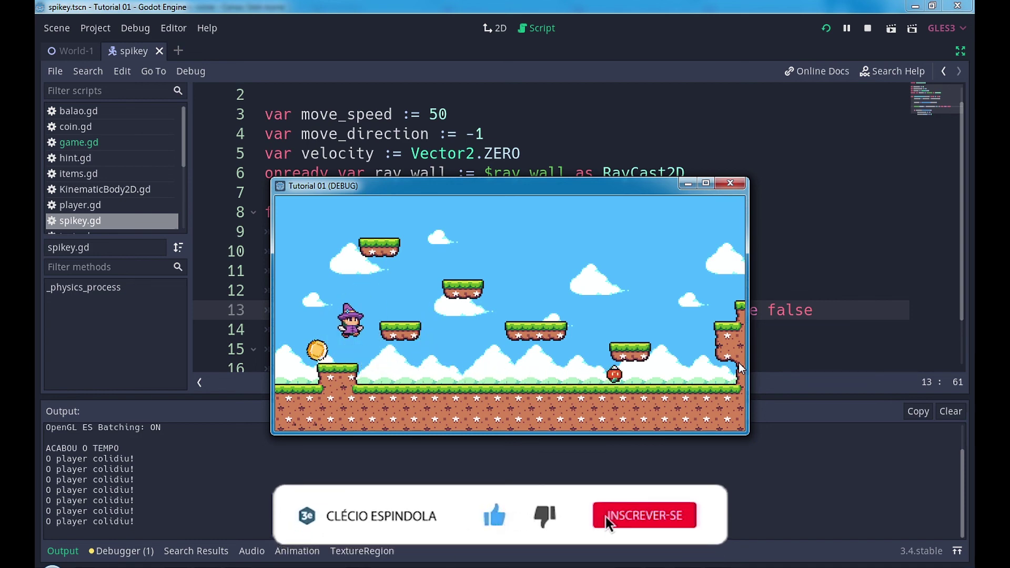
pyautogui.press('Right')
pyautogui.press('space')
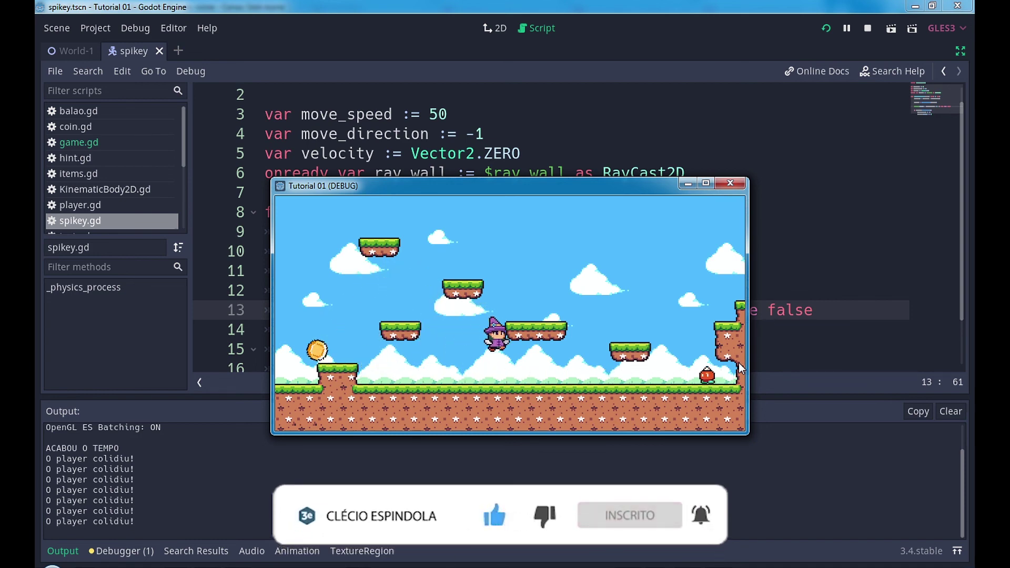
pyautogui.press('Left')
pyautogui.press('space')
pyautogui.press('Left')
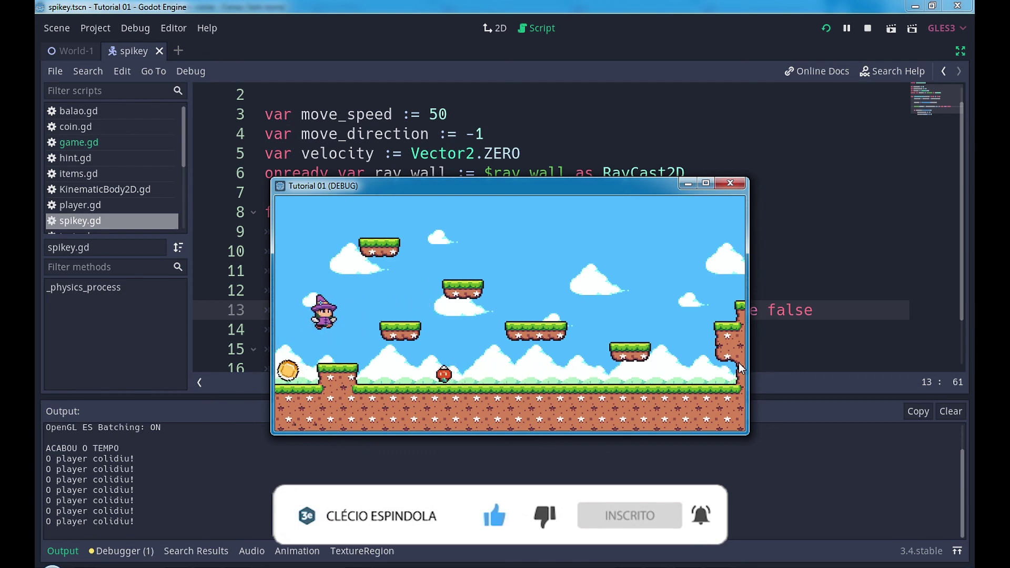
pyautogui.press('Right')
pyautogui.press('space')
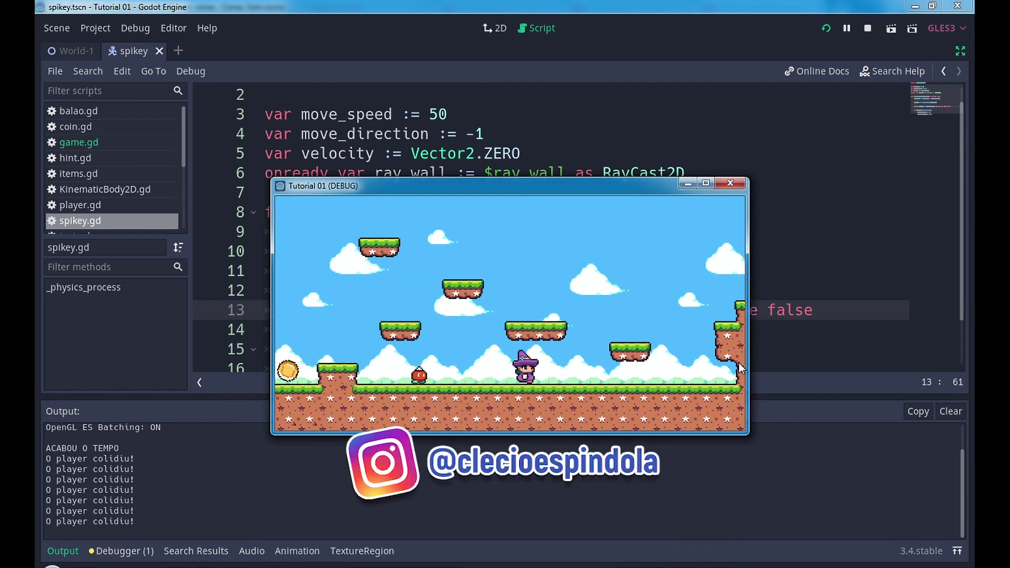
# Step: Keep jumping the wizard between ledges and upper platforms while watching the enemy patrol
pyautogui.press('space')
pyautogui.press('Left')
pyautogui.press('space')
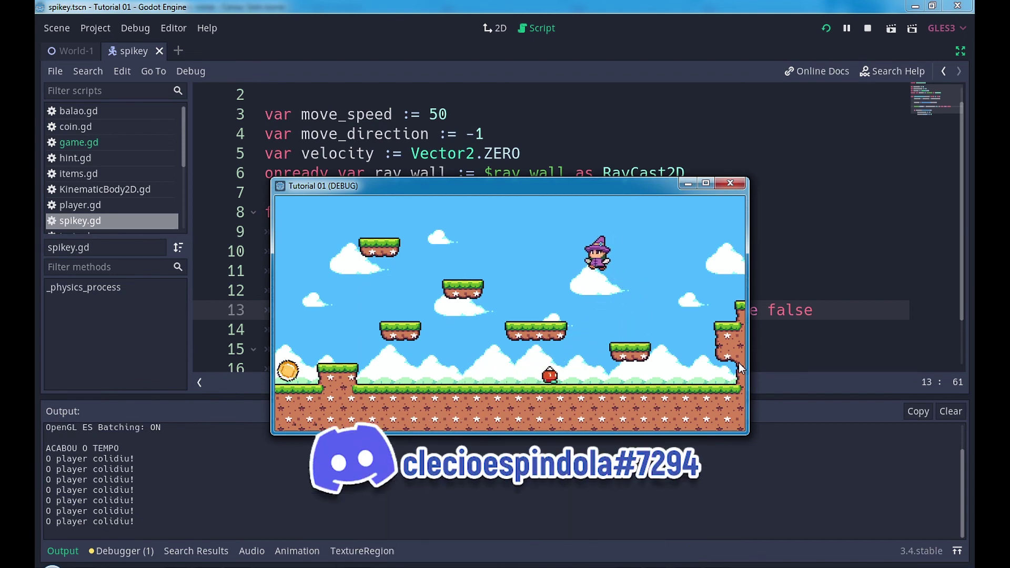
pyautogui.press('space')
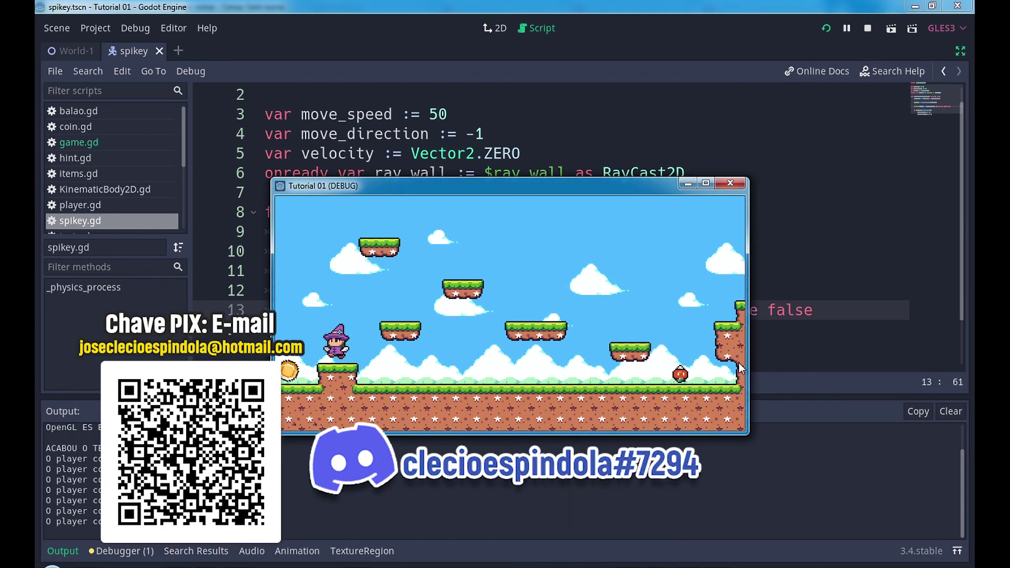
pyautogui.press('Right')
pyautogui.press('space')
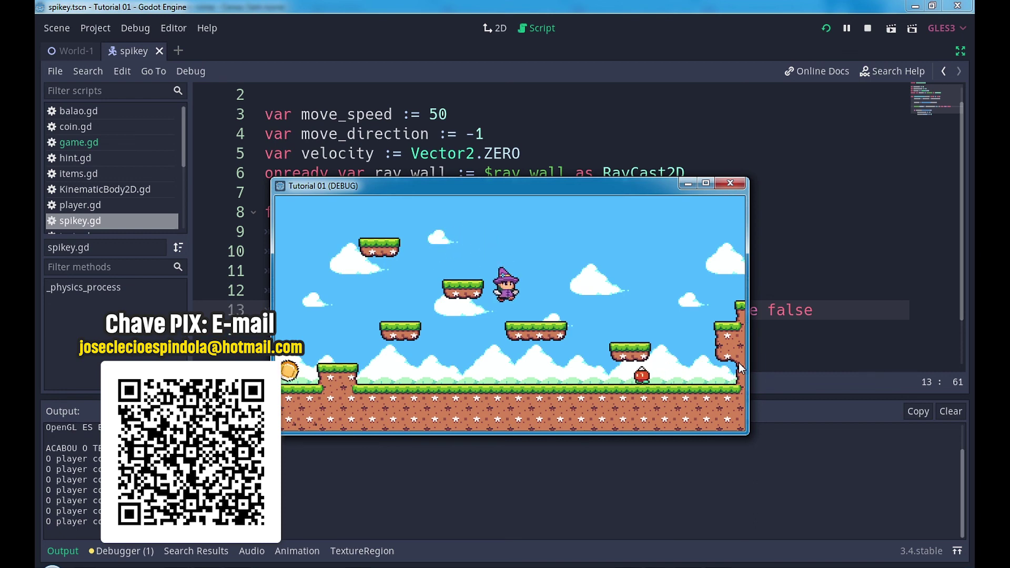
pyautogui.press('space')
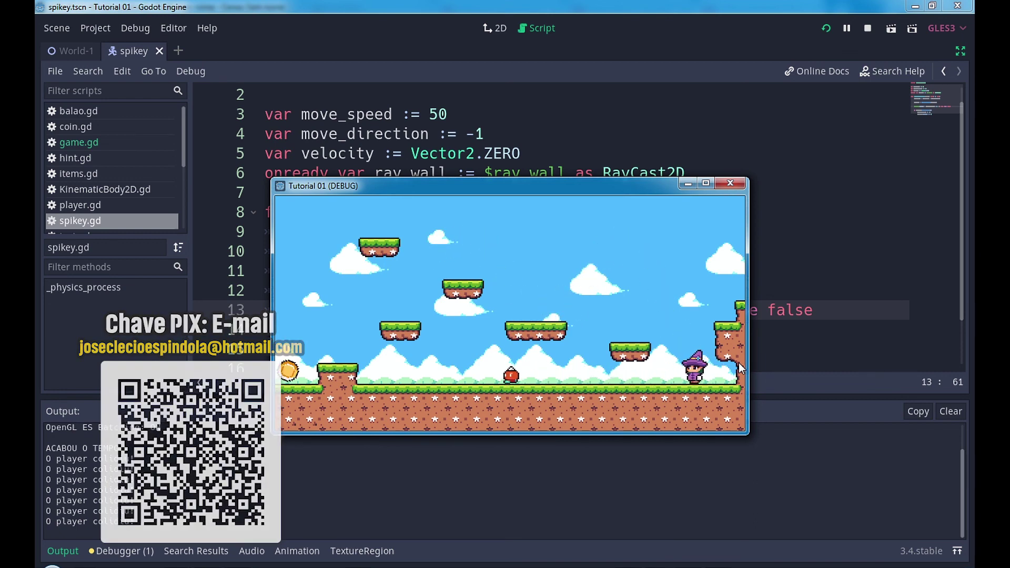
pyautogui.press('Left')
pyautogui.press('space')
pyautogui.press('space')
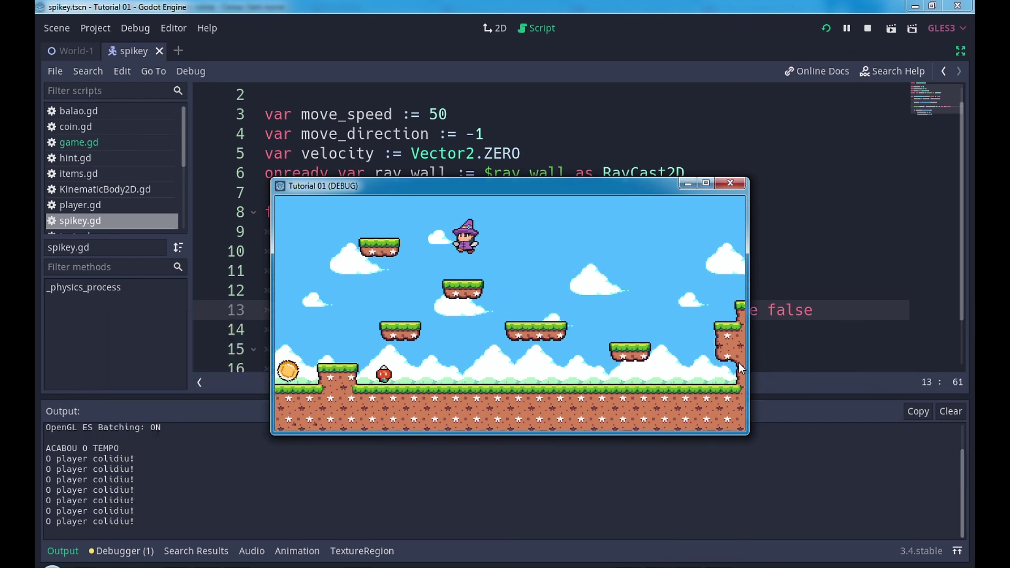
pyautogui.press('Right')
pyautogui.press('space')
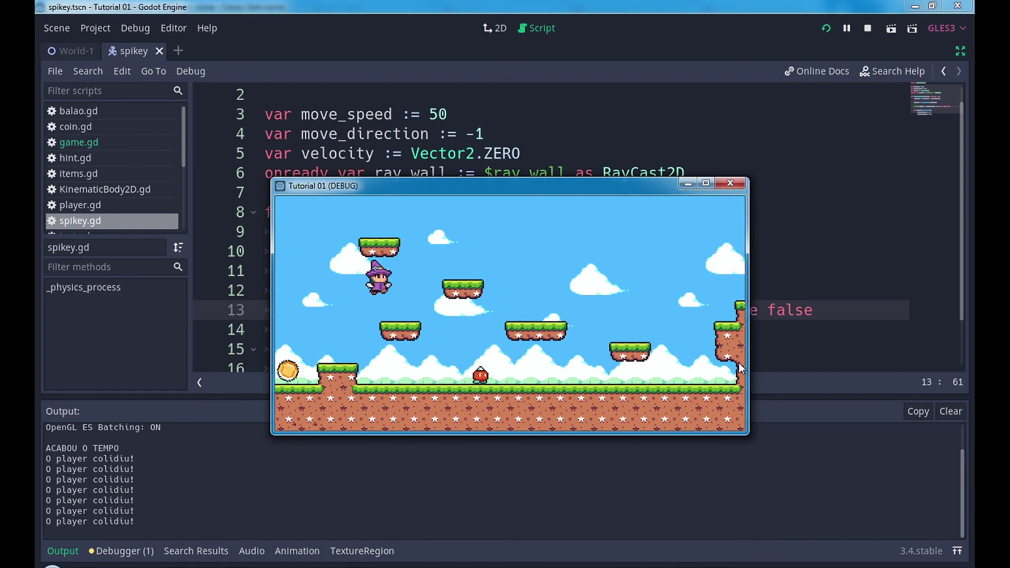